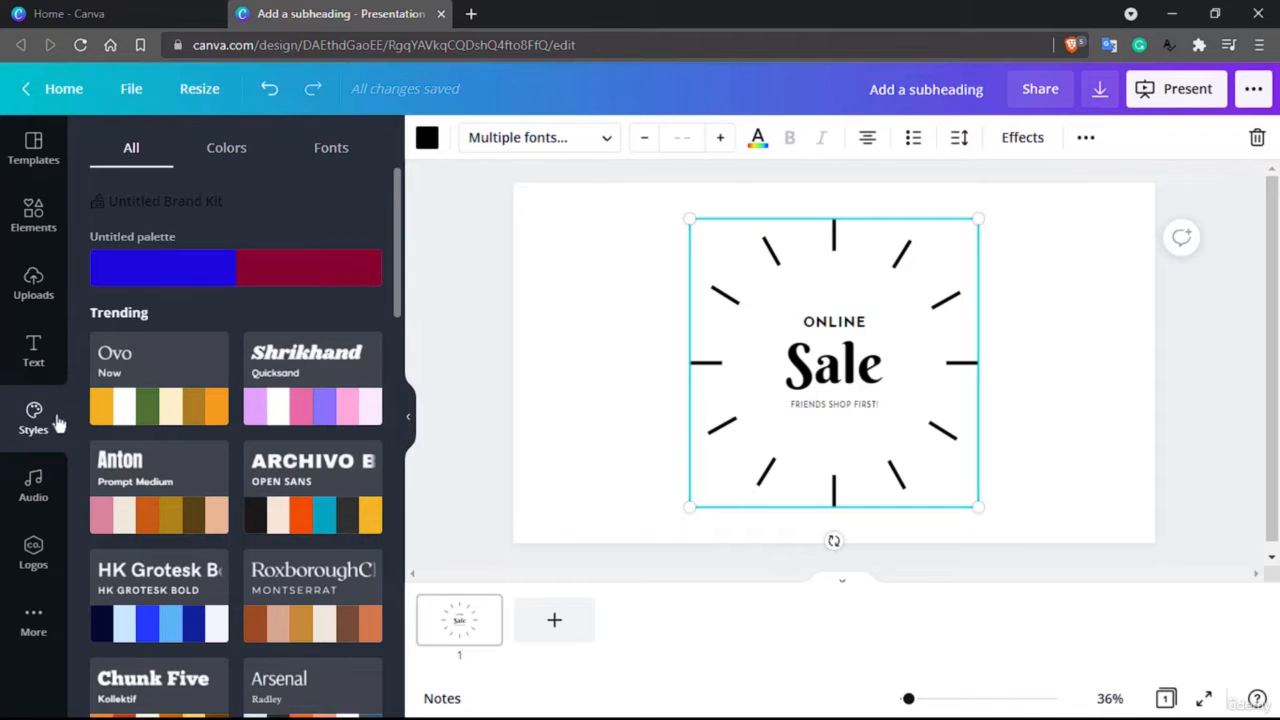
Apply the Shrikhand and Quicksand font pairing to the Online Sale design
scroll(200, 363, "down", 6)
scroll(215, 357, "up", 6)
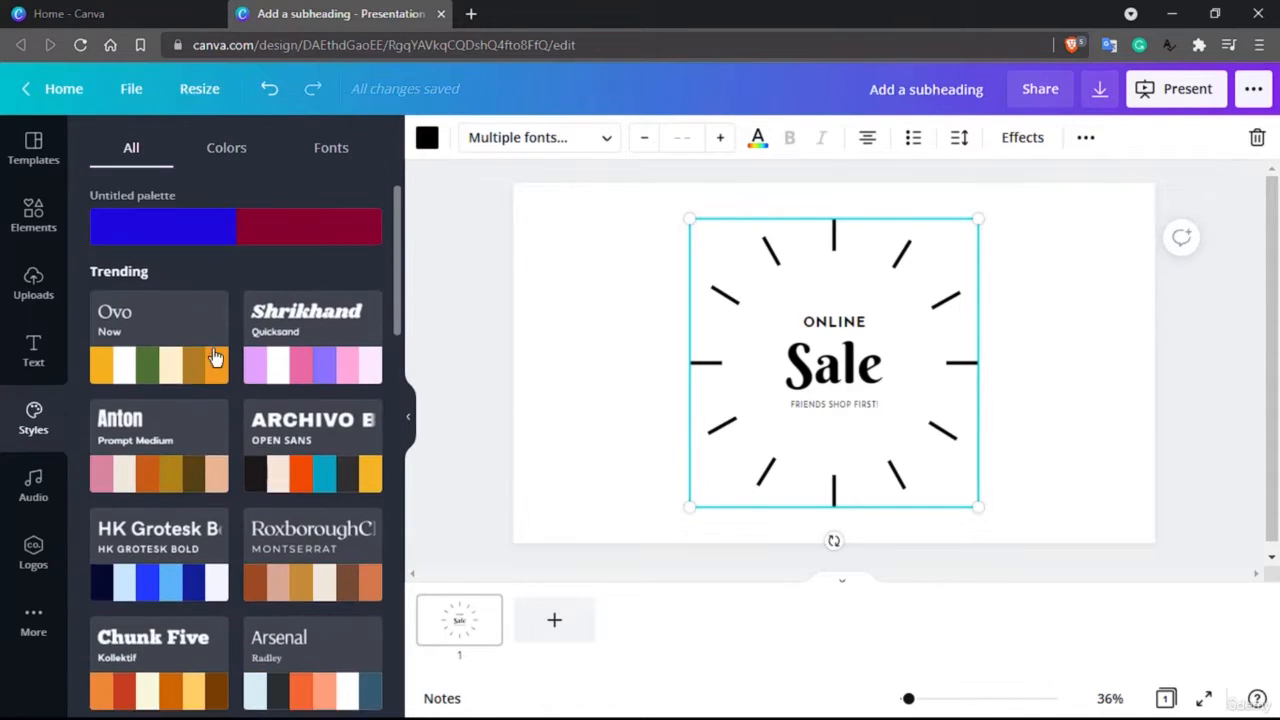
left_click(230, 150)
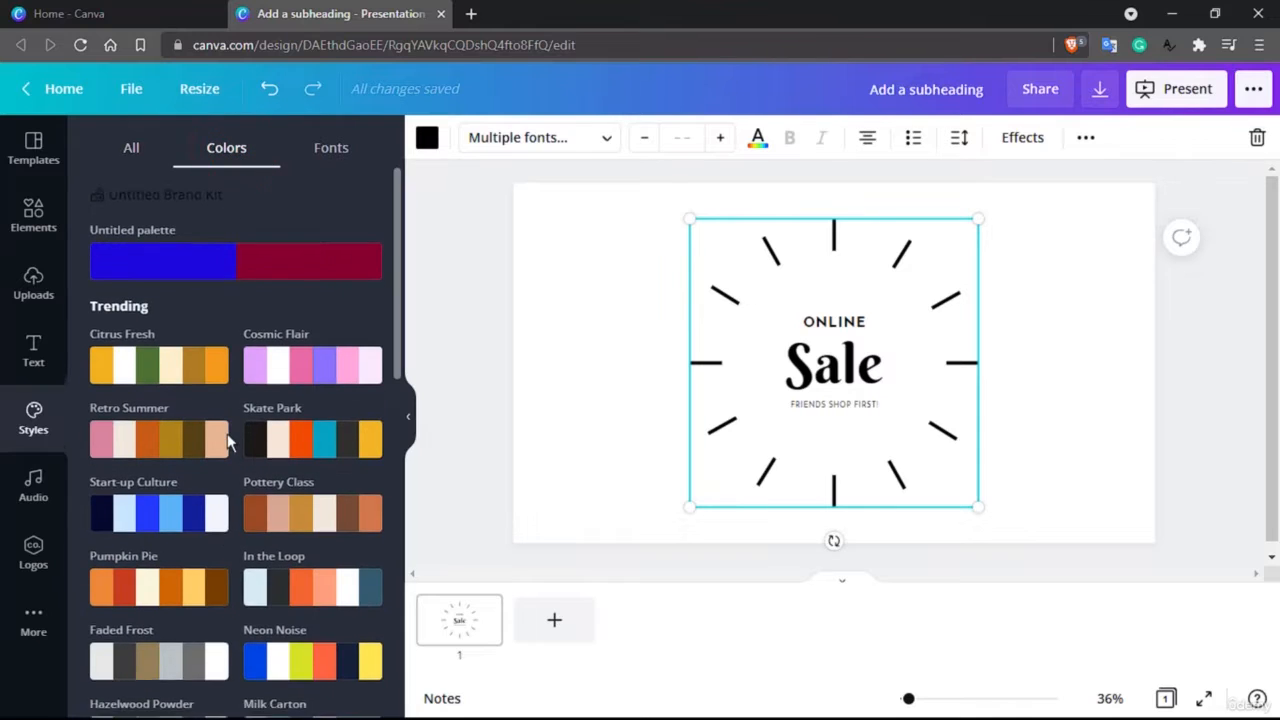
scroll(218, 443, "down", 3)
scroll(229, 434, "up", 4)
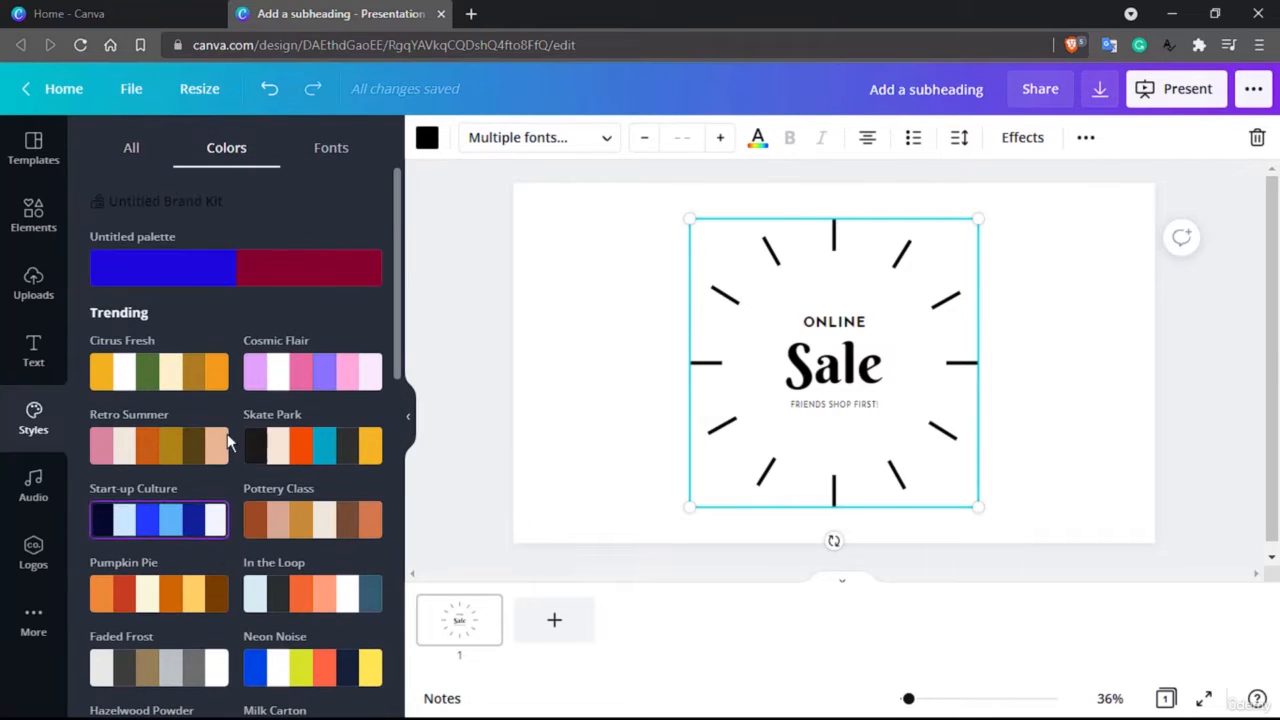
left_click(340, 150)
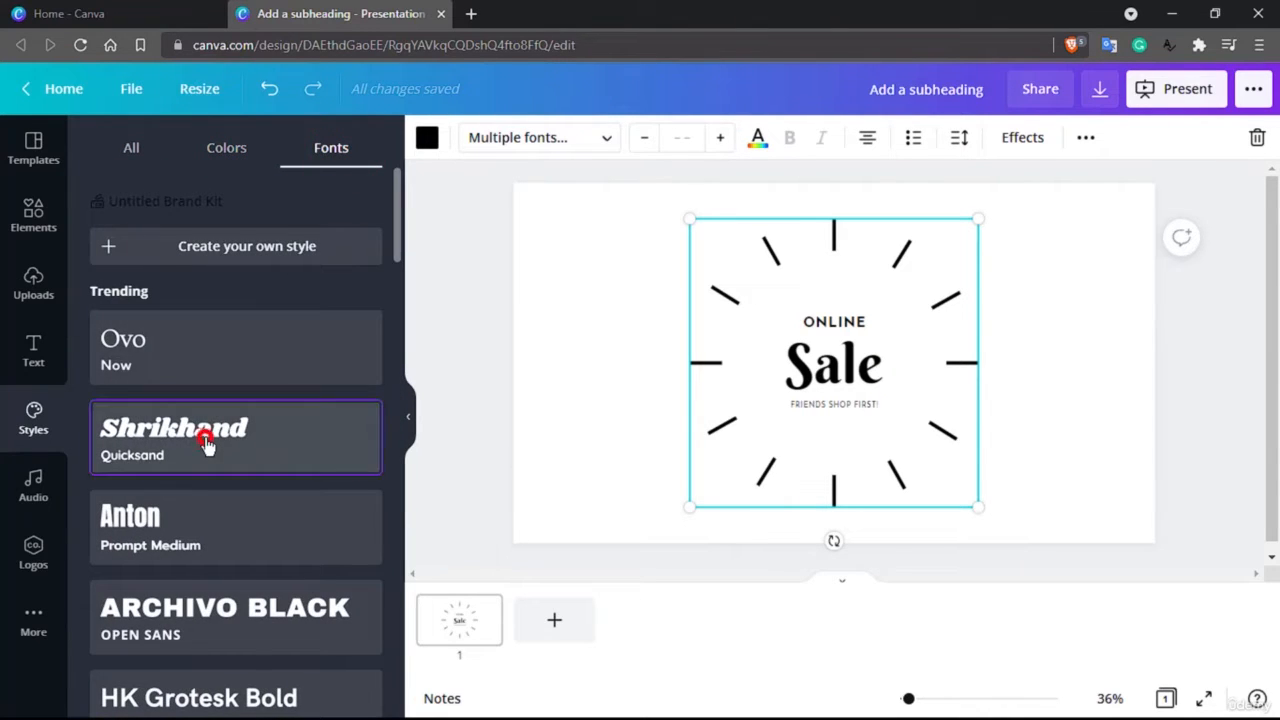
left_click(207, 440)
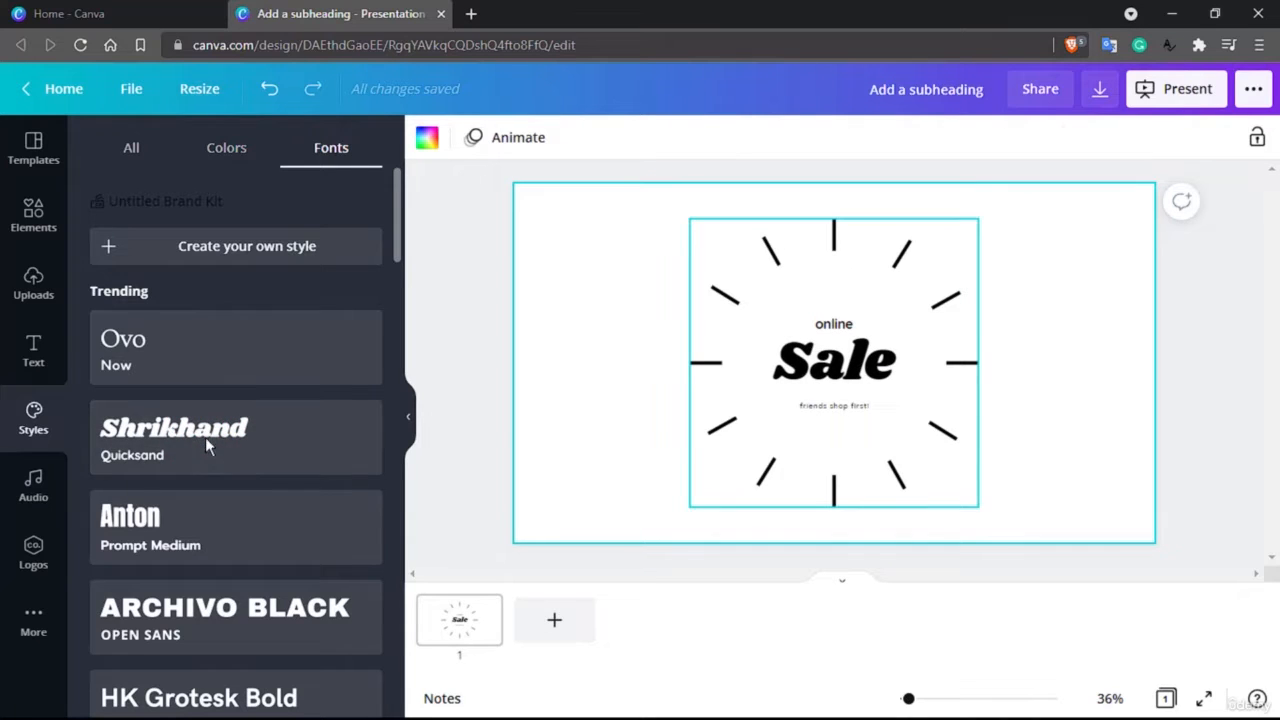
Try the RoxboroughCF and Montserrat font pairing on the design, followed by Homemade Apple and Kollektif
scroll(234, 609, "down", 3)
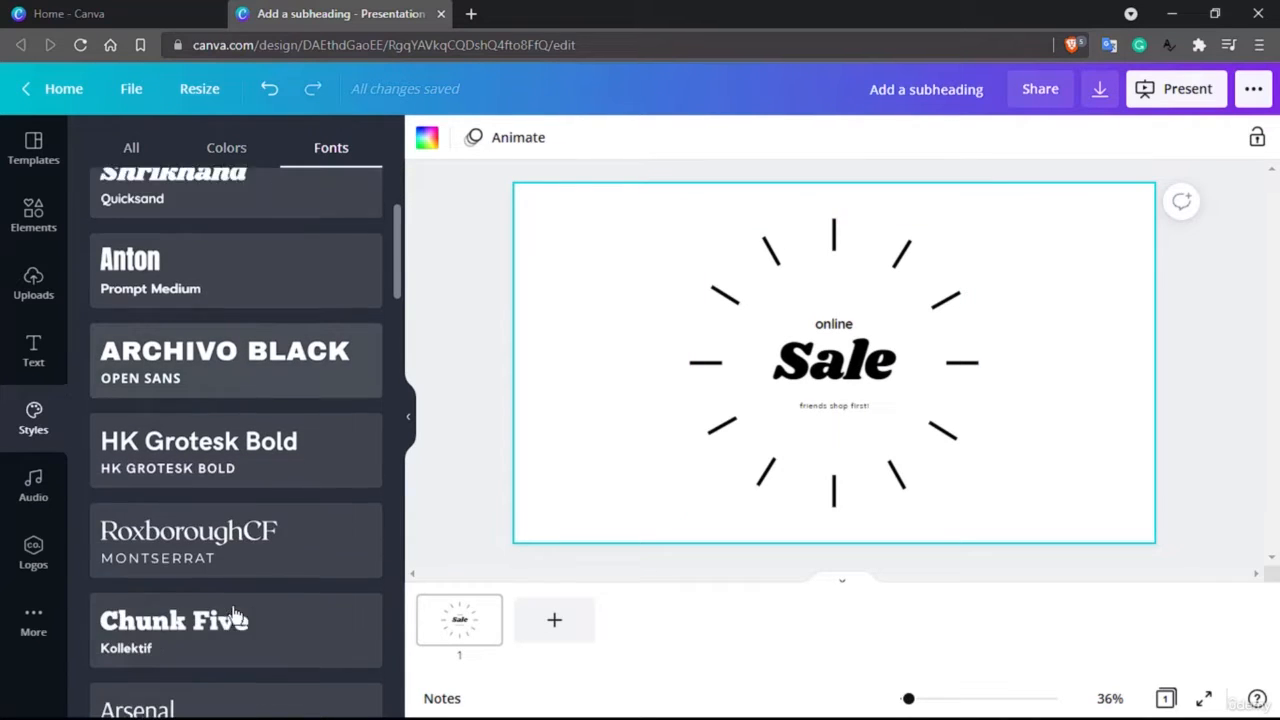
left_click(240, 510)
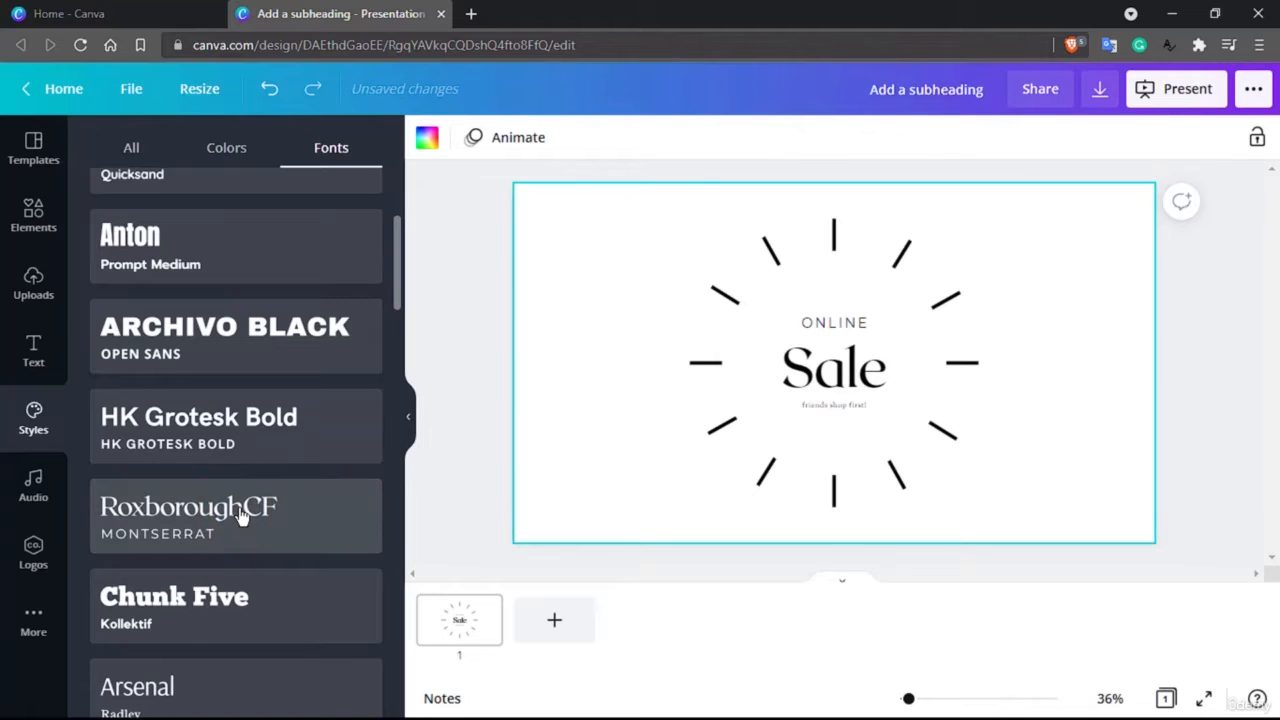
scroll(239, 507, "down", 5)
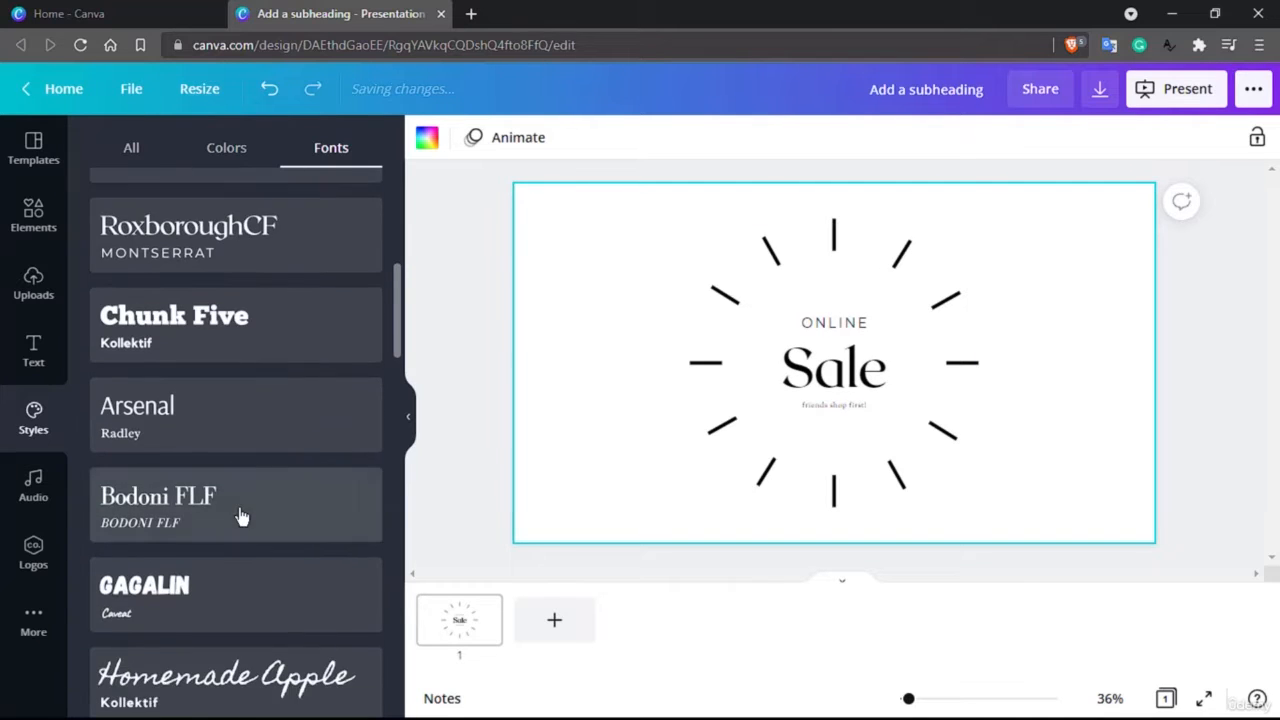
left_click(281, 500)
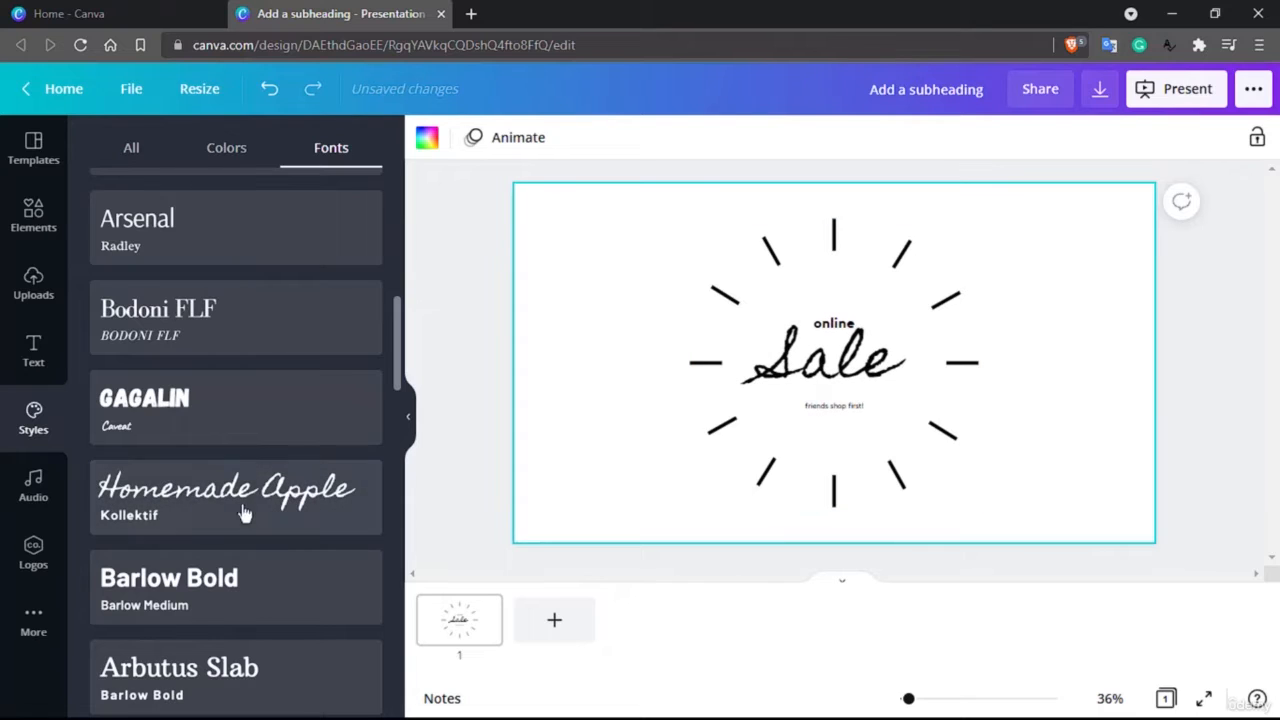
Switch the design's text back to the RoxboroughCF and Montserrat font pairing
scroll(205, 518, "down", 2)
scroll(204, 515, "down", 2)
scroll(204, 516, "up", 8)
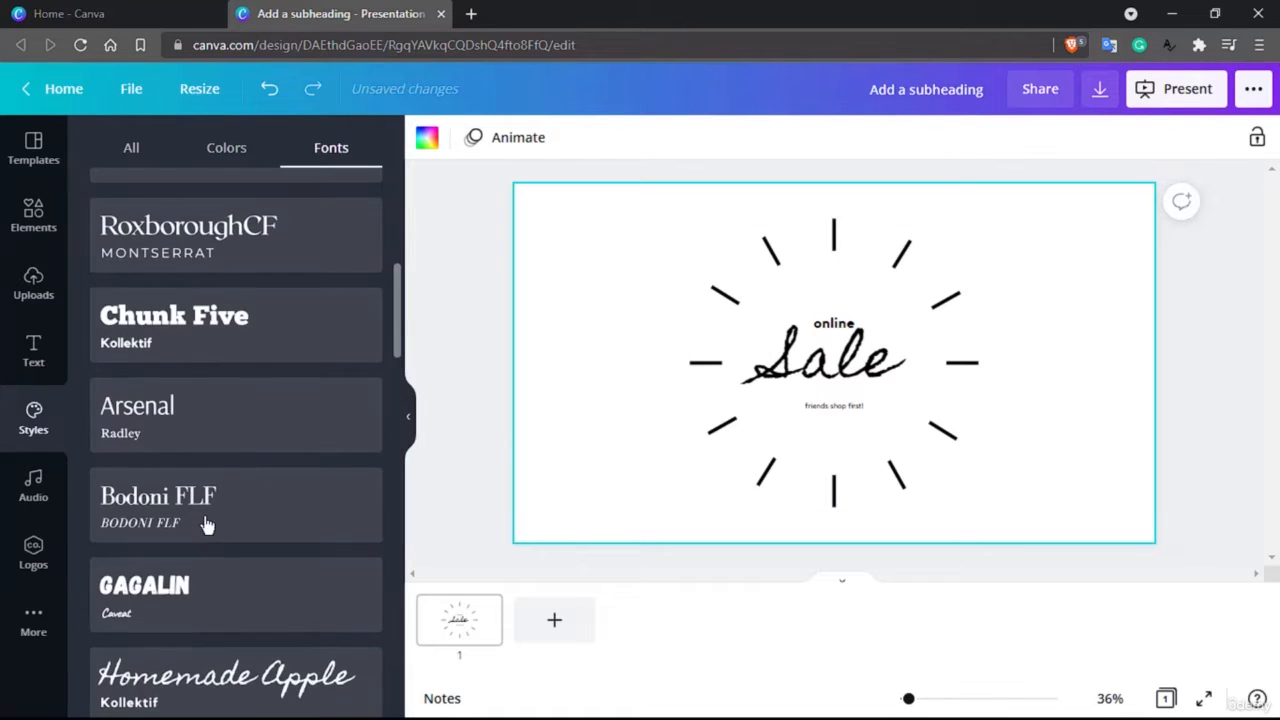
left_click(204, 515)
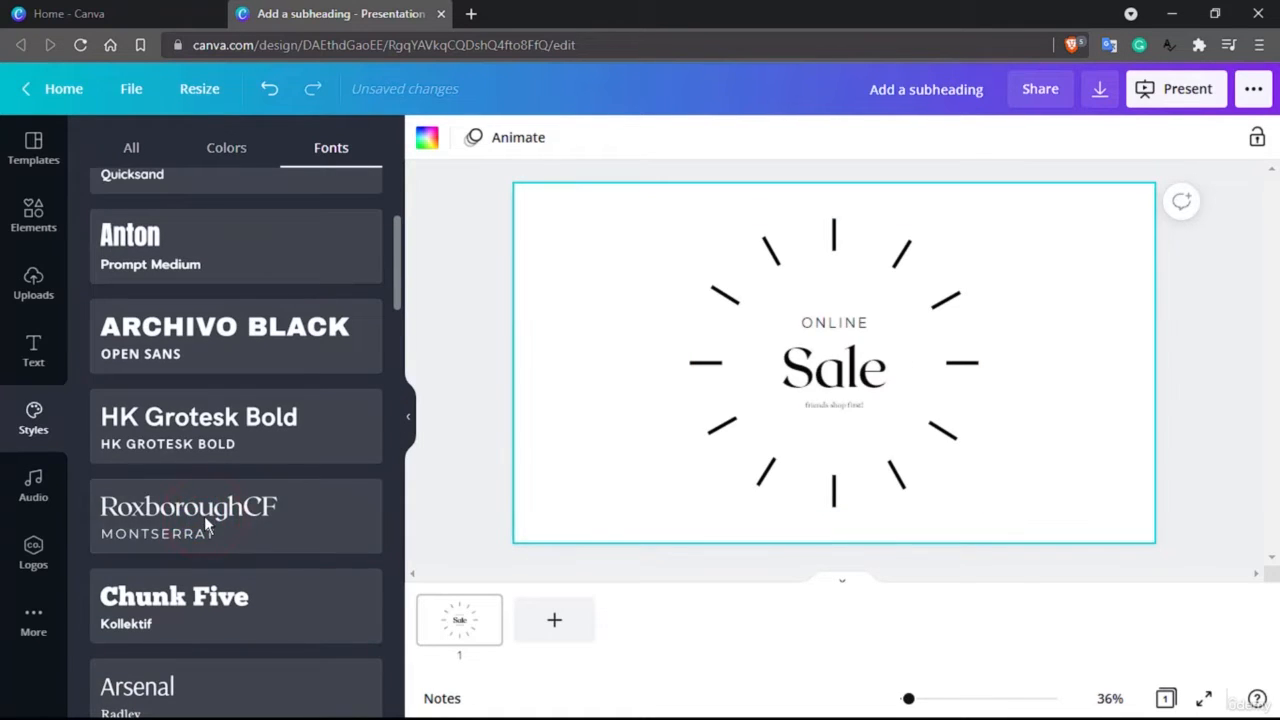
Apply the Citrus Fresh color palette to the page and shuffle its colors until the background is cream
scroll(212, 320, "up", 3)
left_click(222, 152)
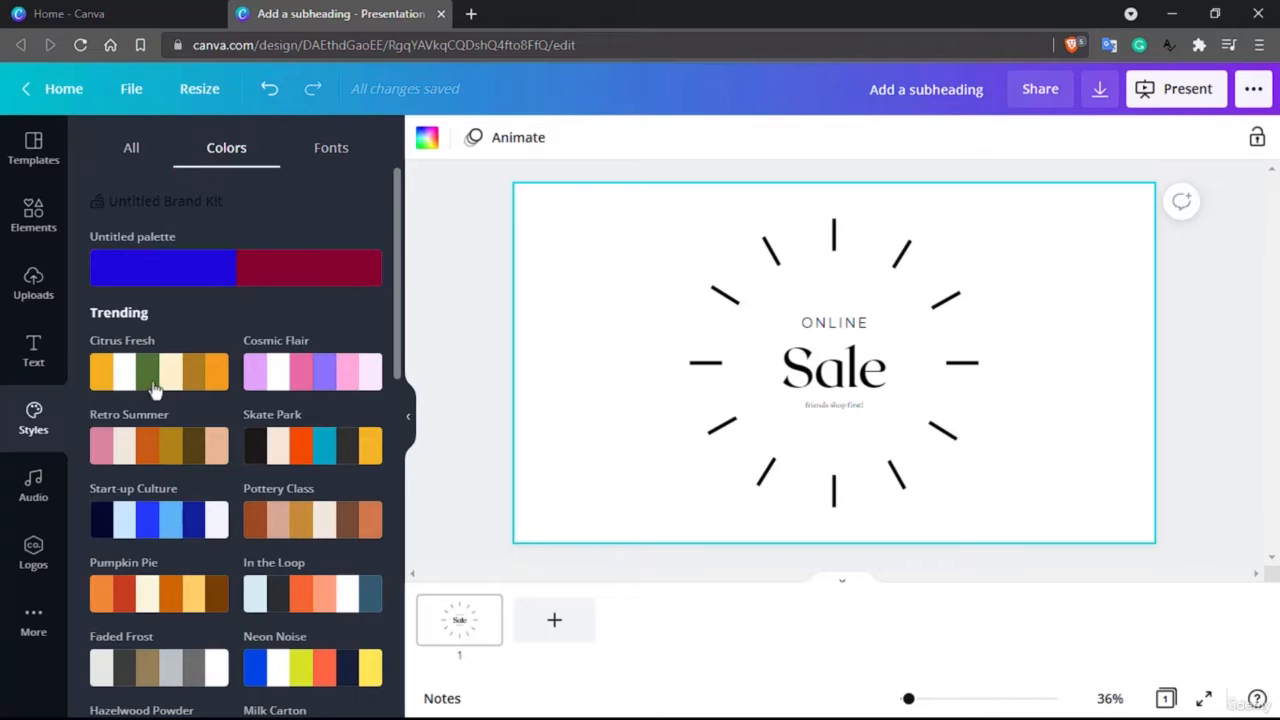
left_click(165, 385)
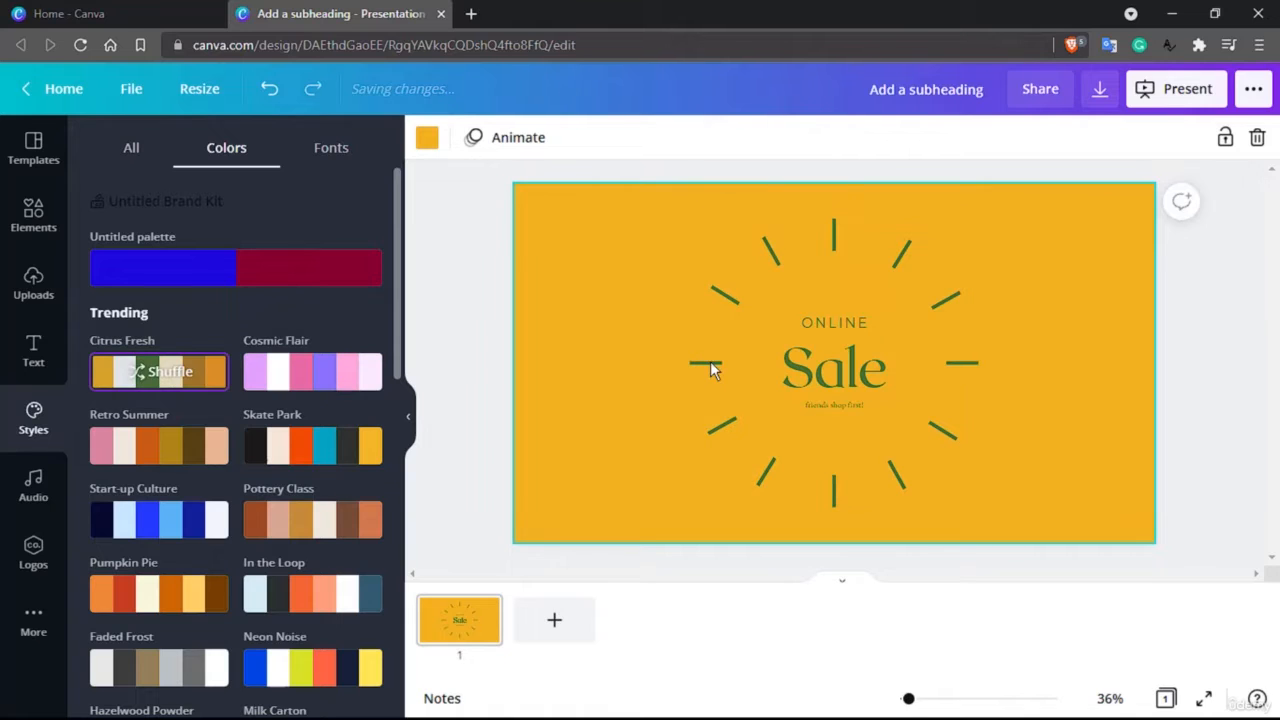
left_click(154, 373)
left_click(155, 373)
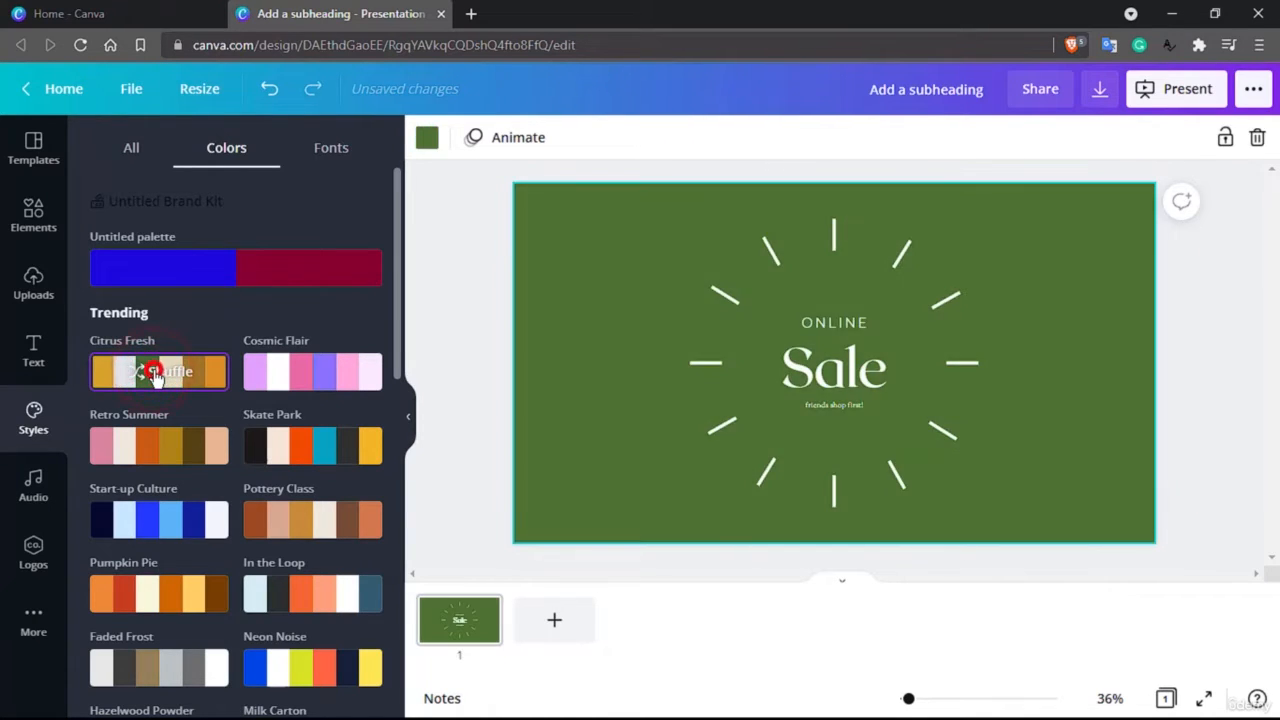
left_click(155, 373)
left_click(155, 373)
left_click(155, 373)
left_click(152, 374)
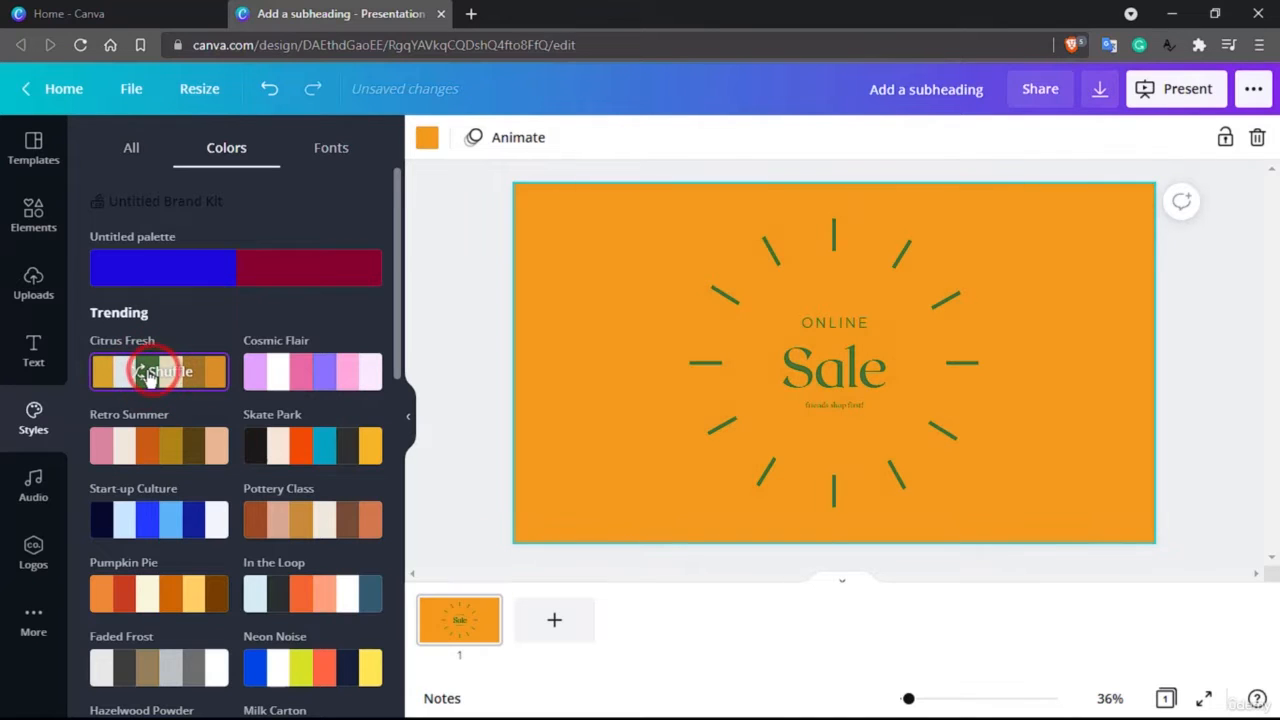
left_click(148, 375)
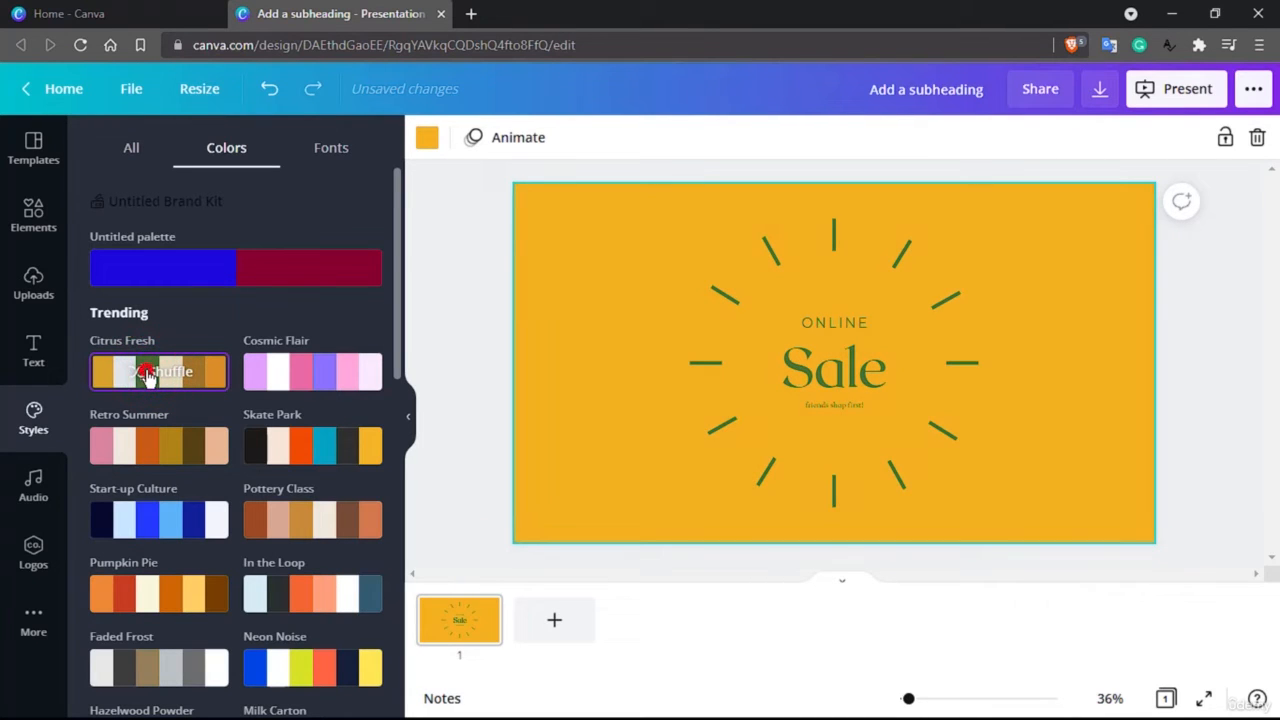
left_click(148, 375)
left_click(148, 375)
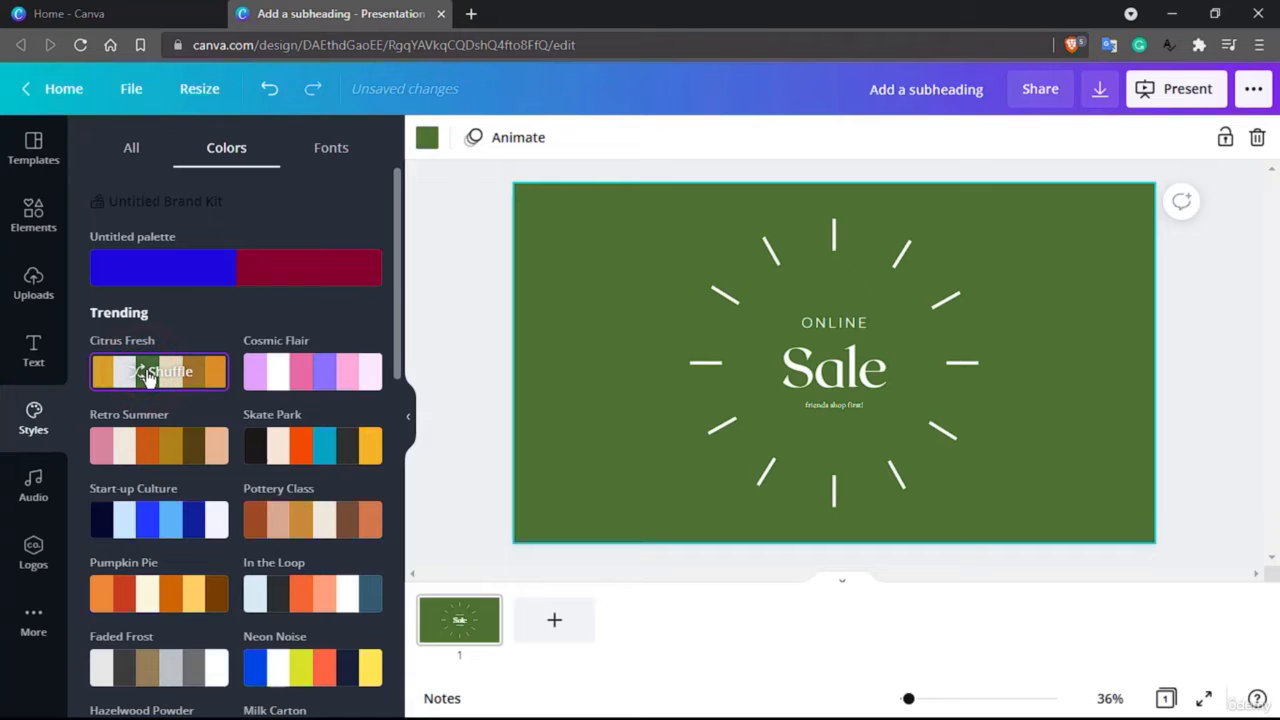
left_click(148, 375)
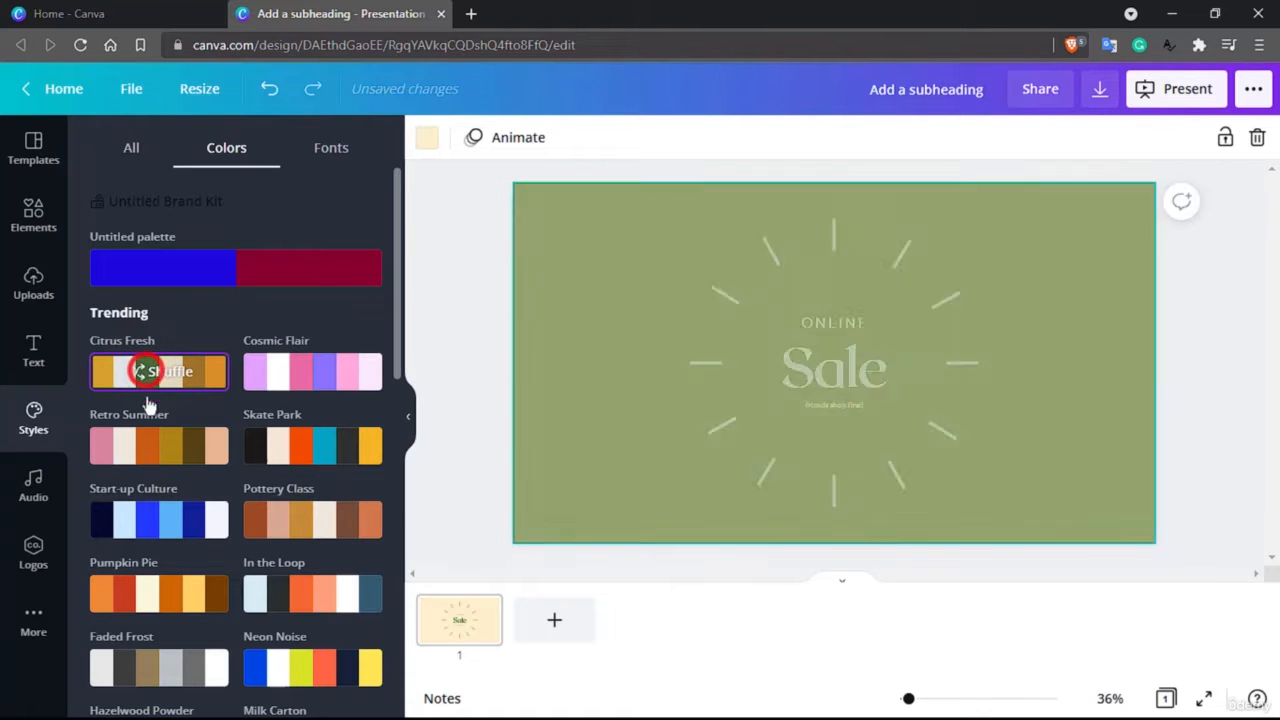
Apply the Start-up Culture palette and shuffle its colors to a medium blue background with dark navy text and rays
left_click(145, 521)
left_click(147, 522)
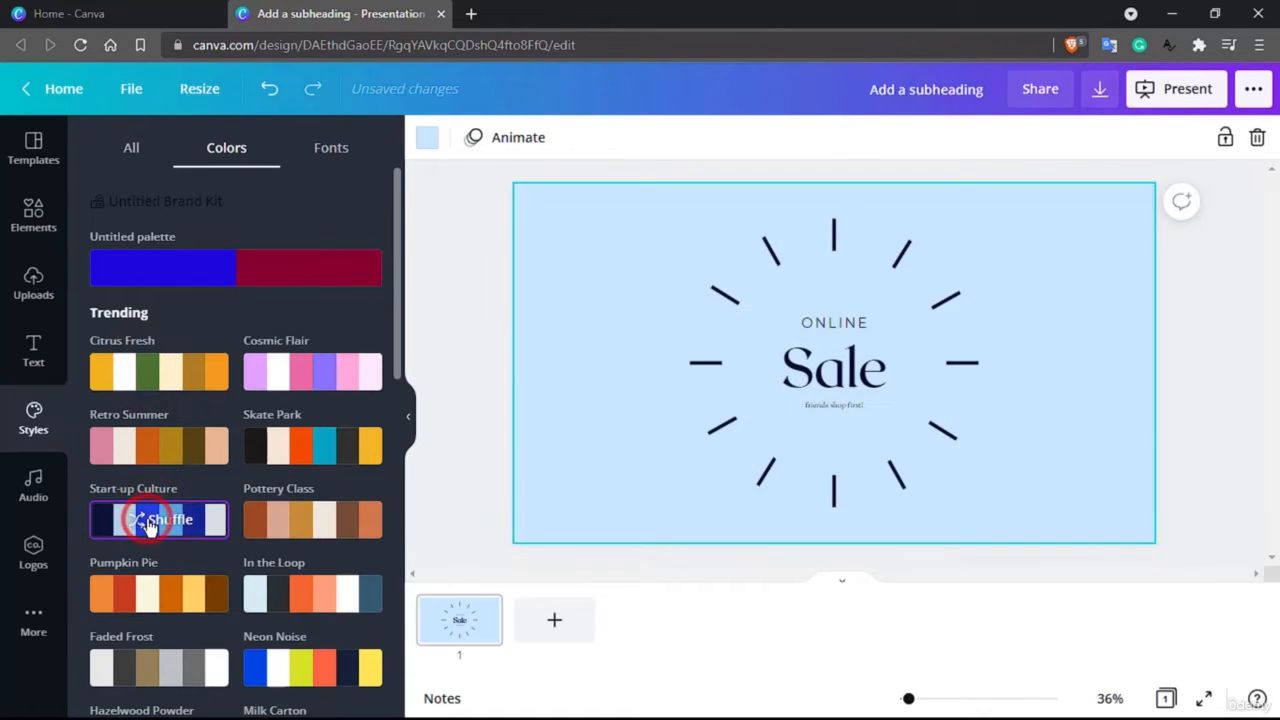
left_click(147, 522)
left_click(147, 522)
left_click(147, 522)
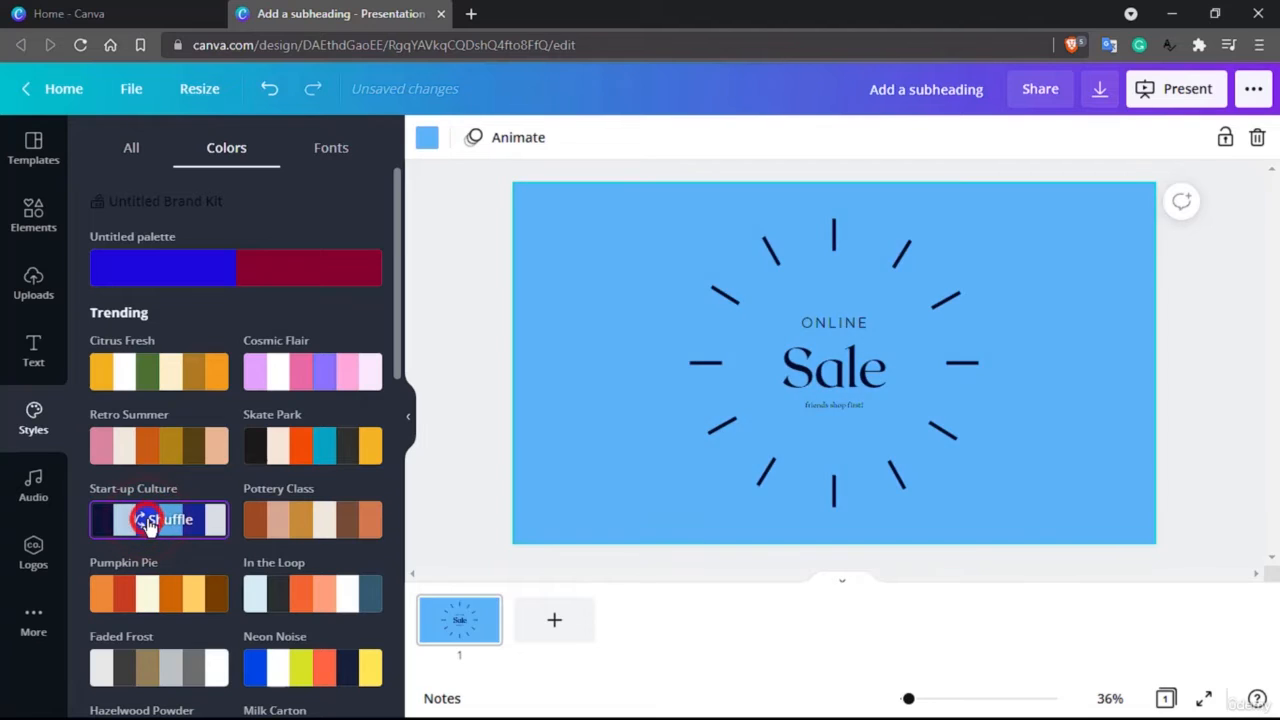
left_click(147, 522)
left_click(147, 522)
left_click(147, 522)
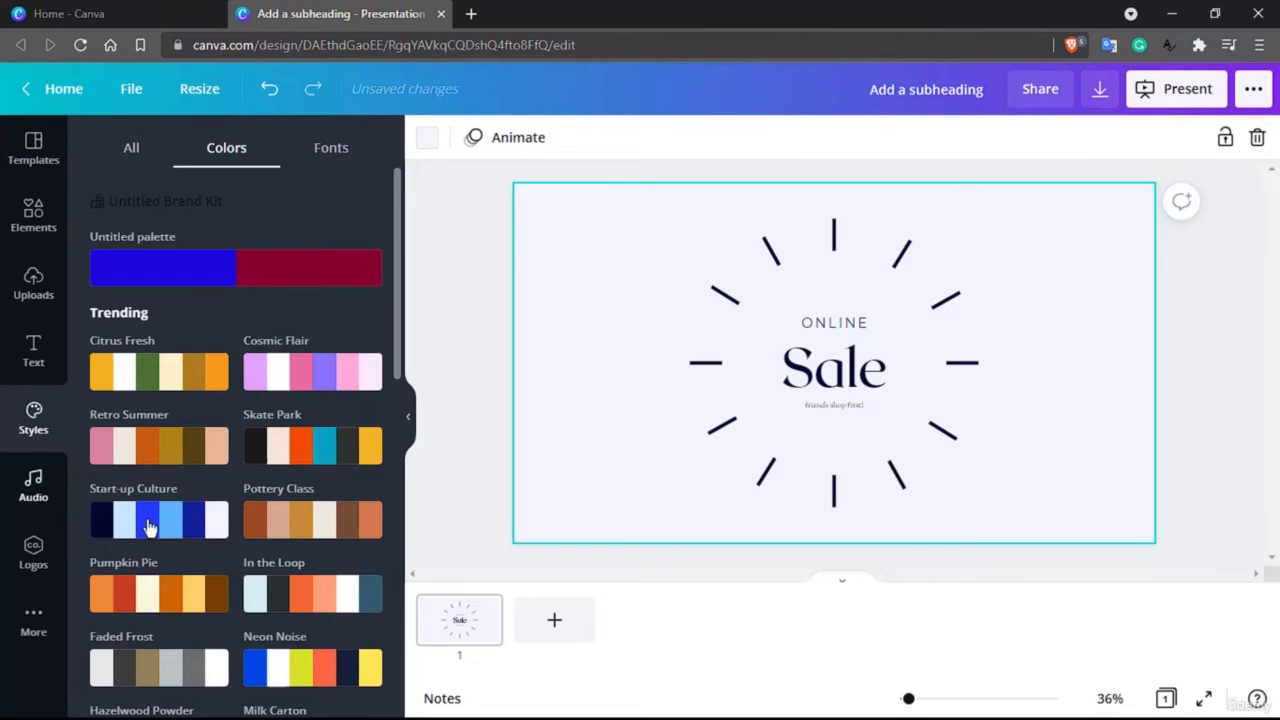
left_click(145, 524)
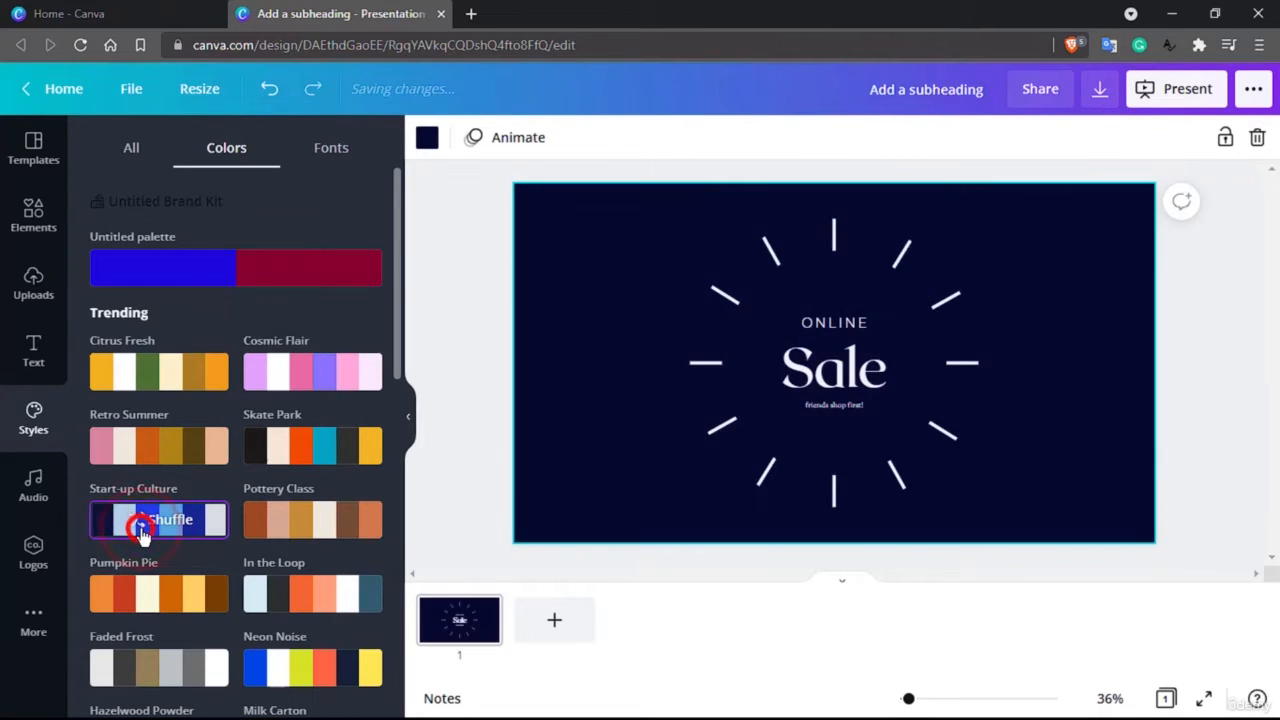
left_click(141, 530)
left_click(141, 530)
left_click(141, 532)
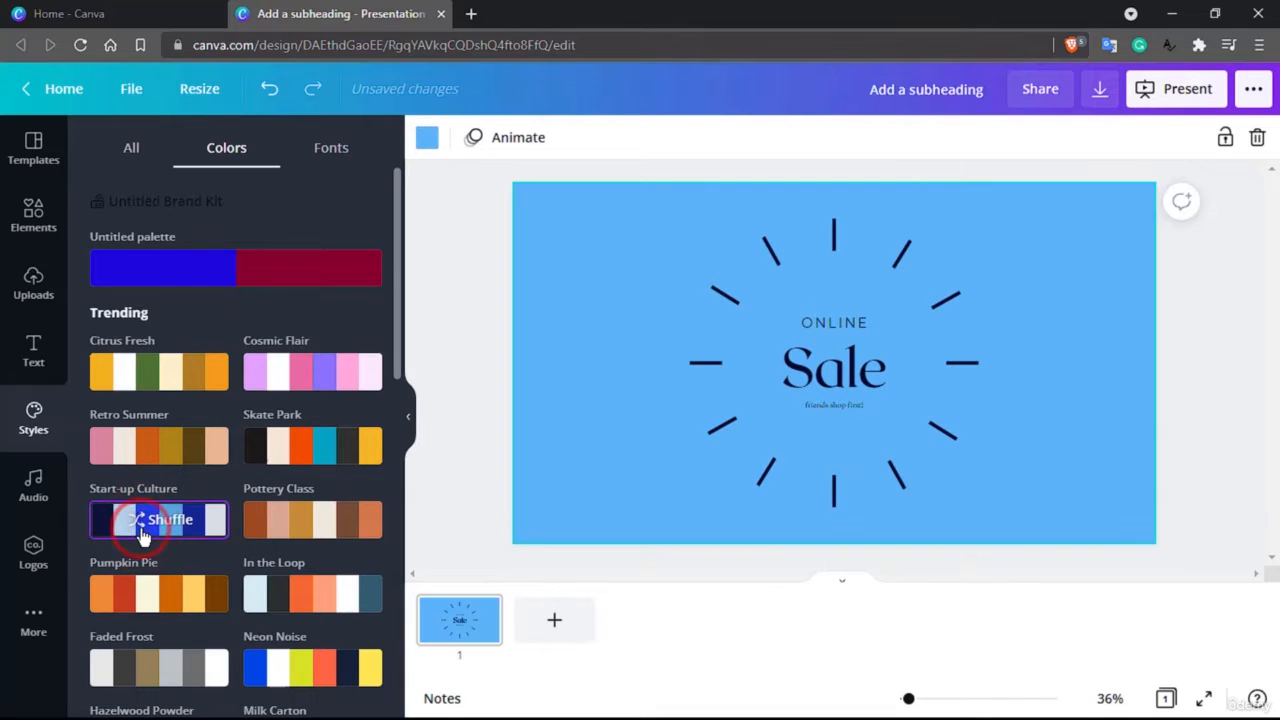
Apply the combined Shrikhand and Quicksand font and color style, shuffling its colors to a pink background
scroll(143, 534, "down", 1)
scroll(140, 460, "up", 1)
left_click(130, 147)
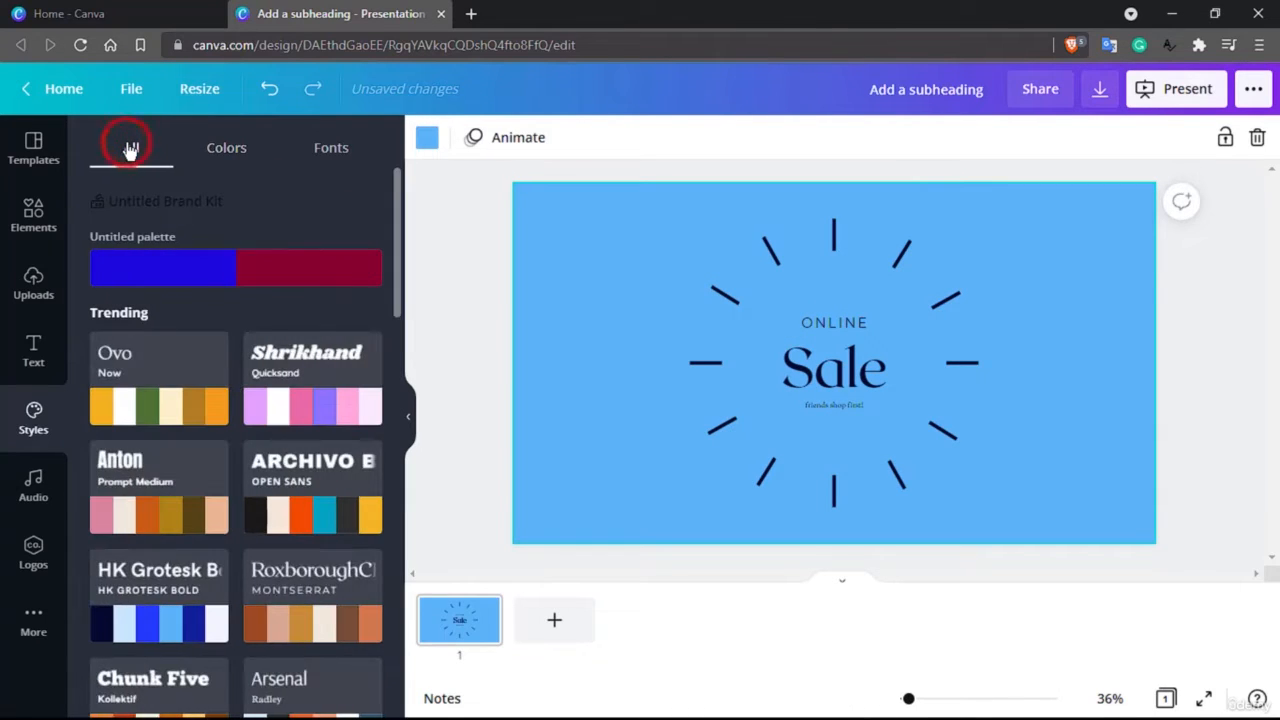
scroll(130, 148, "down", 1)
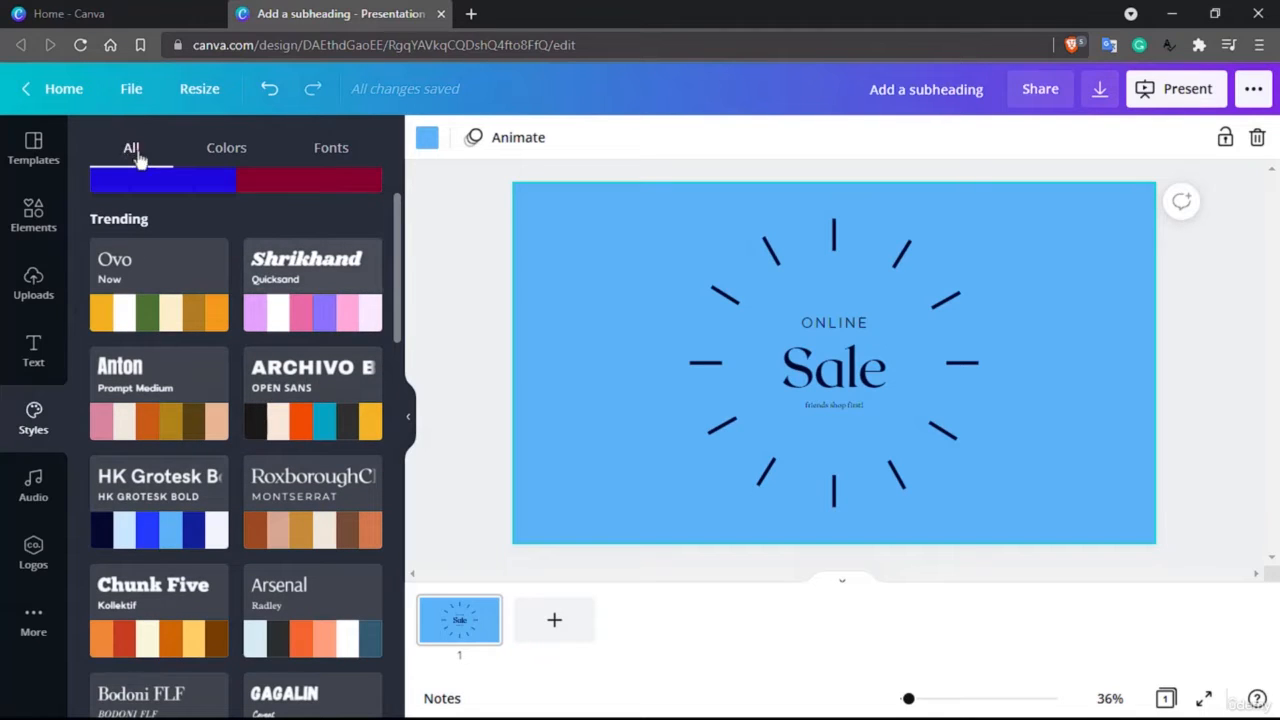
left_click(325, 311)
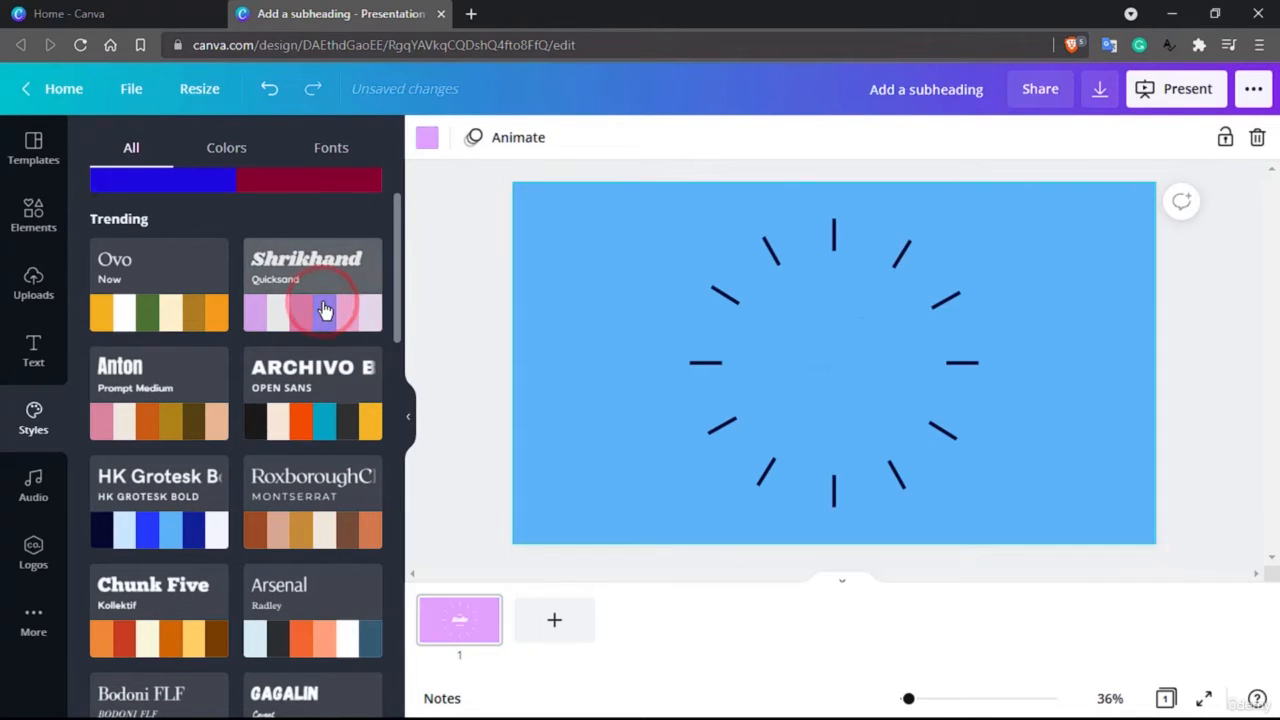
left_click(323, 308)
left_click(323, 310)
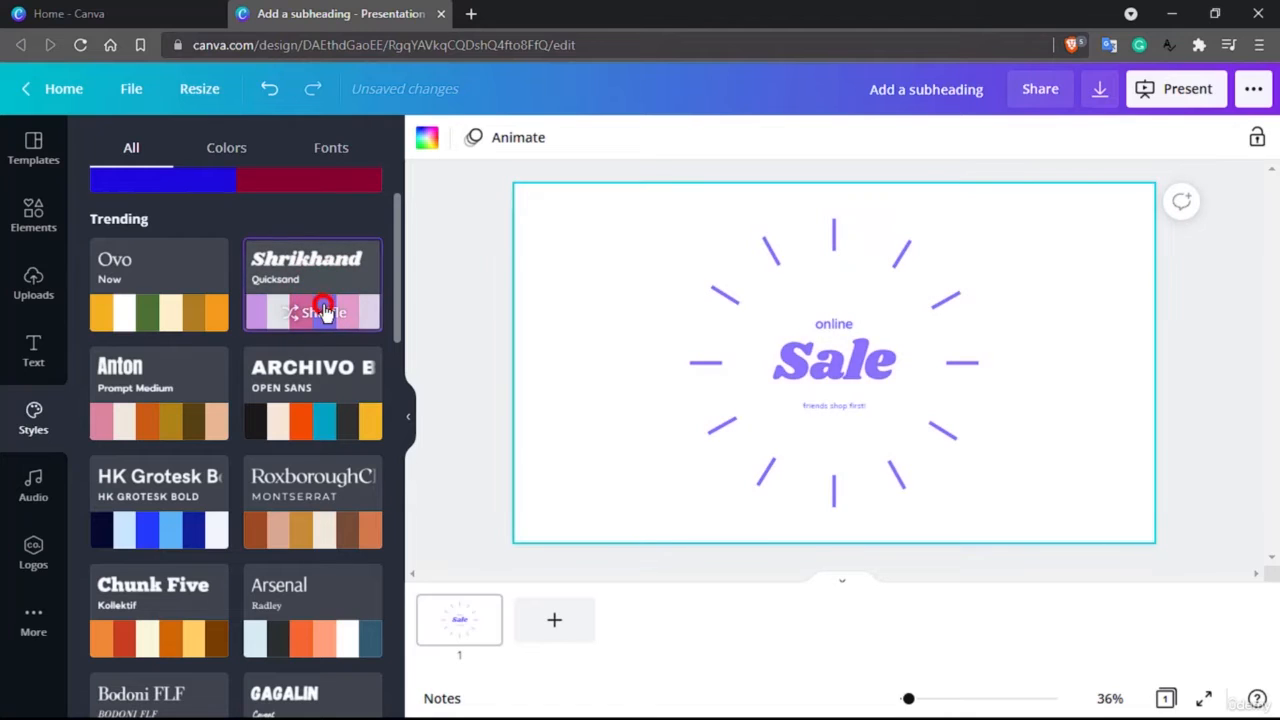
left_click(323, 310)
left_click(323, 311)
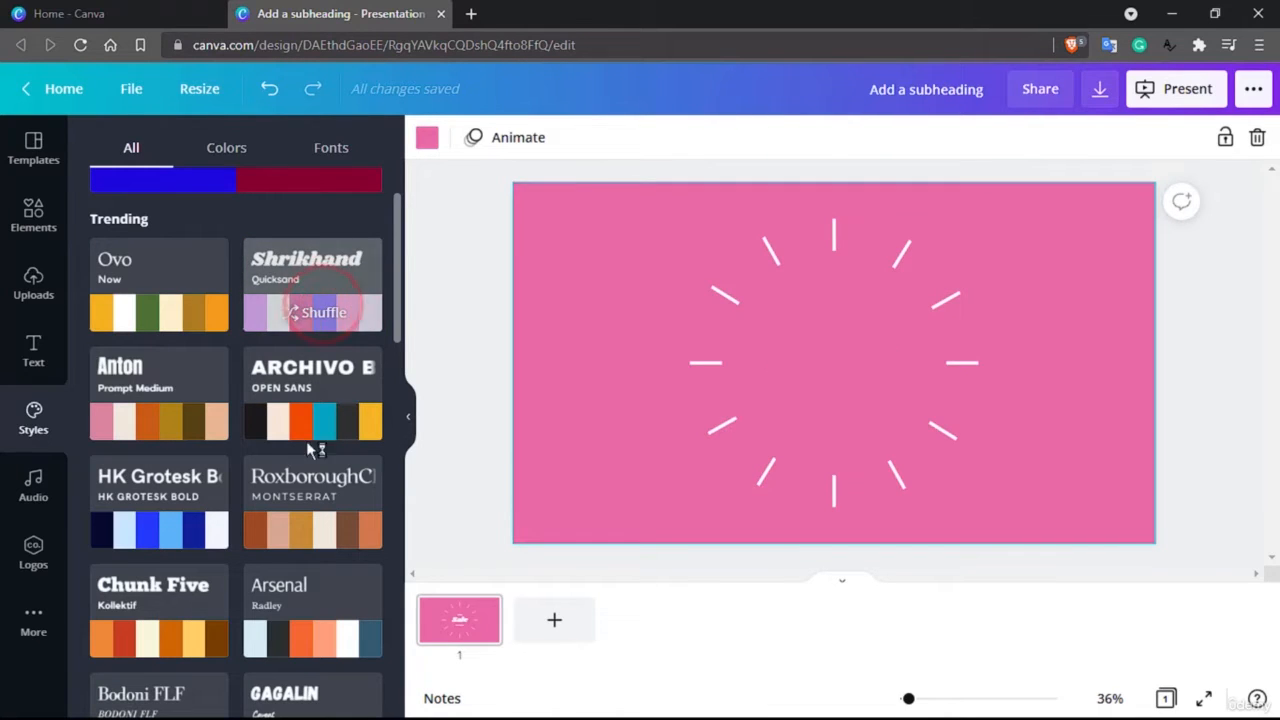
Apply the combined RoxboroughCF and Montserrat style and shuffle its colors to a dark brown background with cream text and rays
left_click(297, 529)
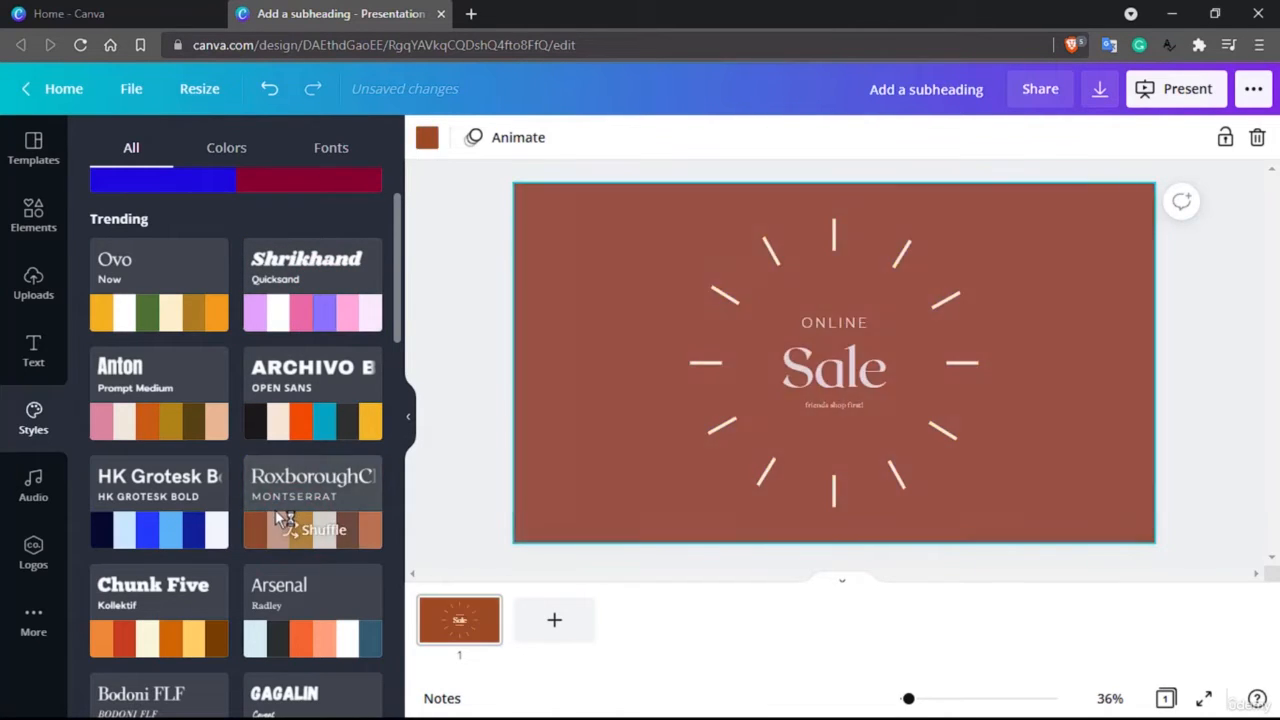
left_click(277, 517)
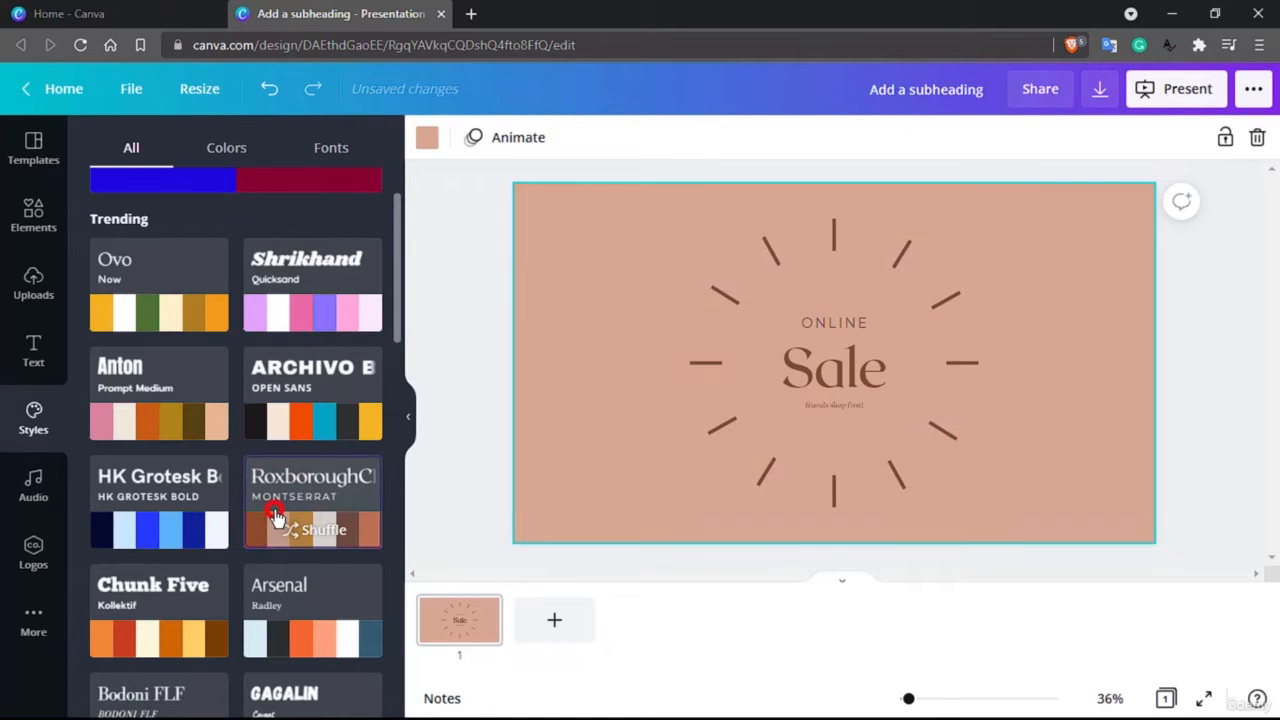
left_click(285, 526)
left_click(287, 529)
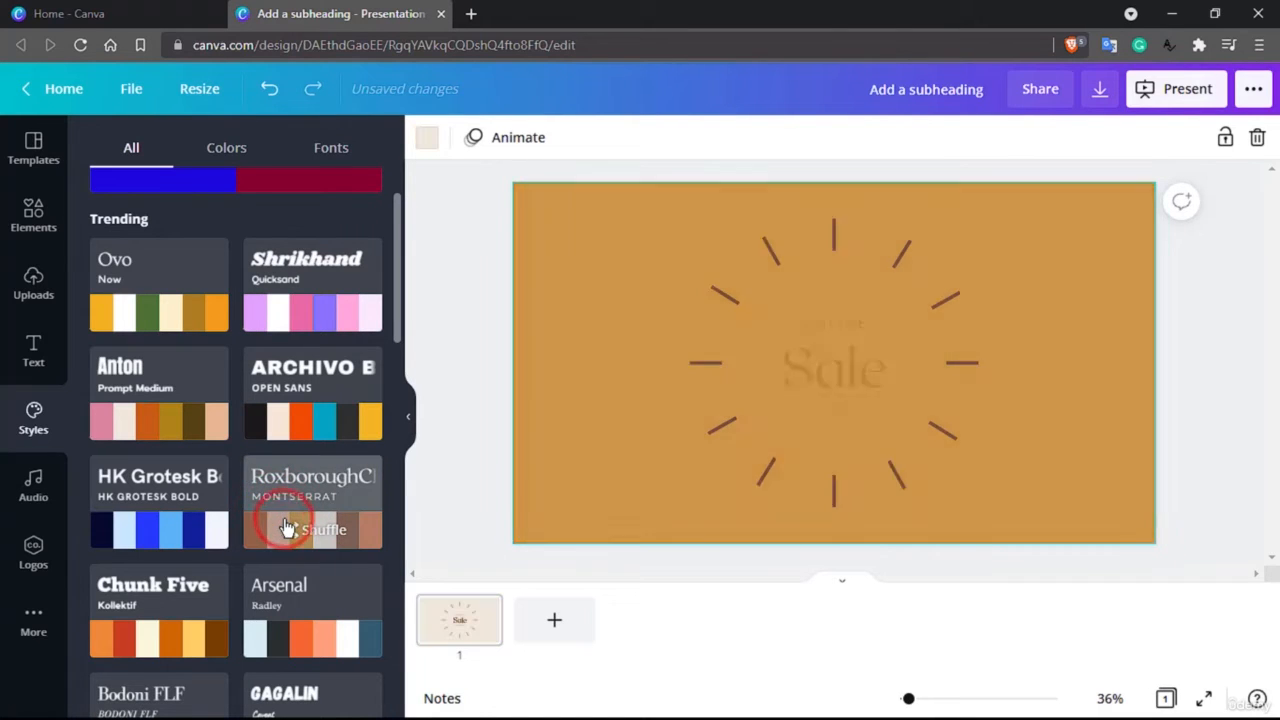
left_click(287, 529)
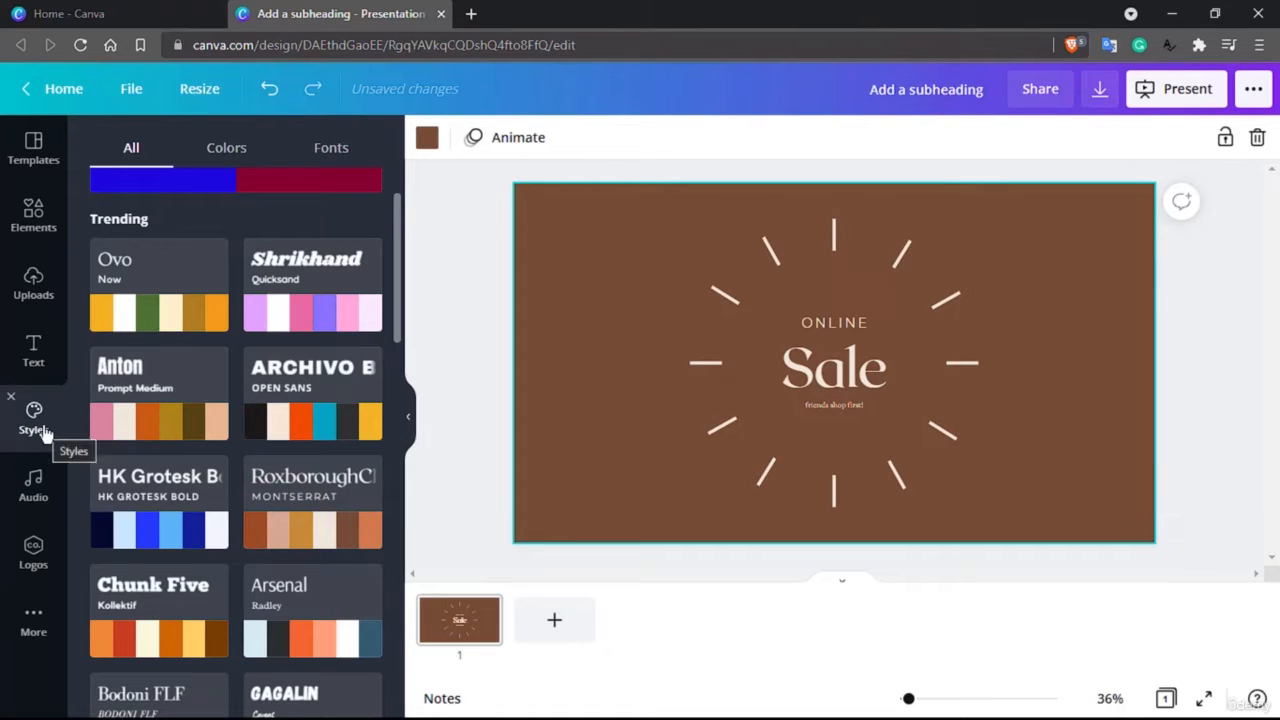
Add the recently used Happy Whistling Ukulele audio track to the design
left_click(35, 490)
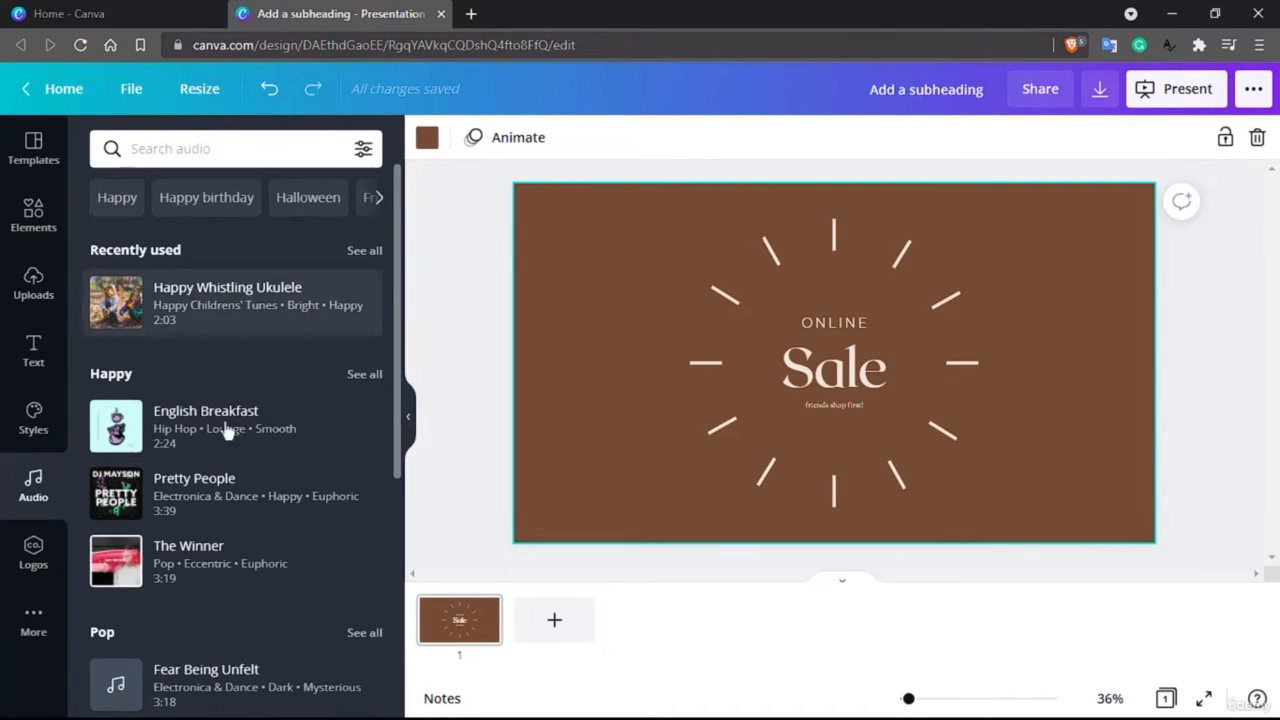
scroll(210, 487, "down", 2)
scroll(208, 489, "up", 2)
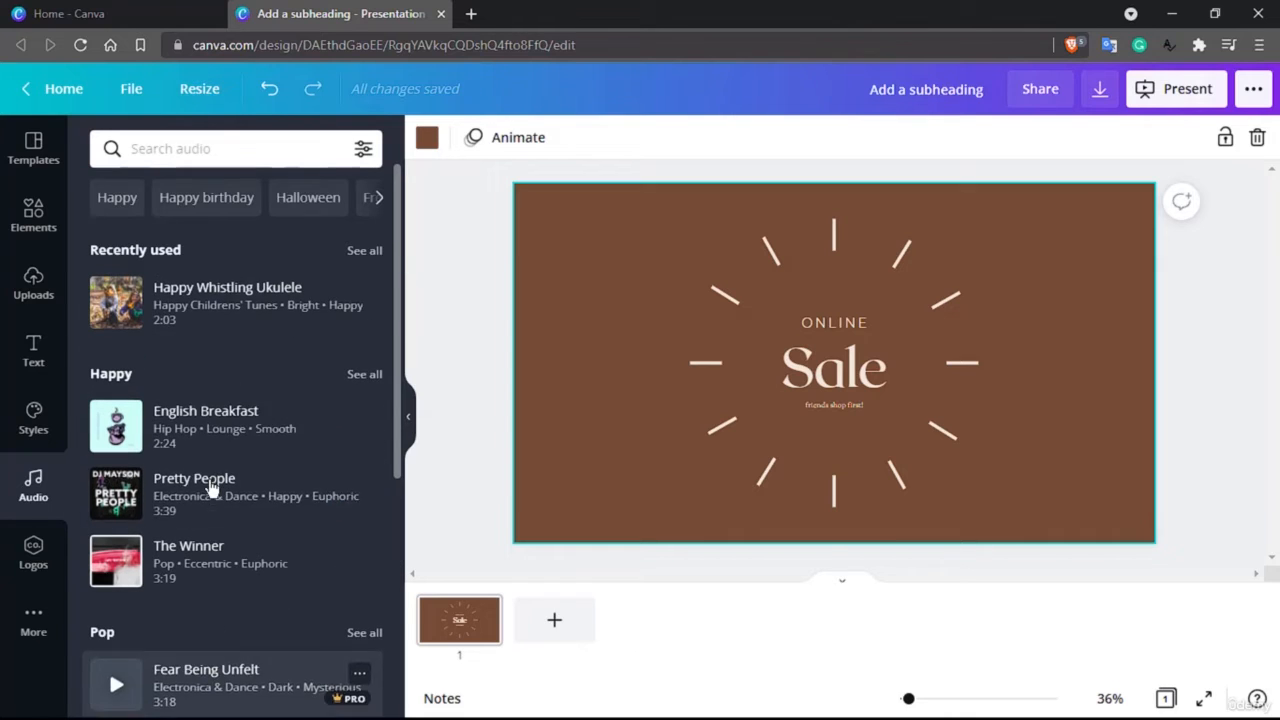
left_click(231, 296)
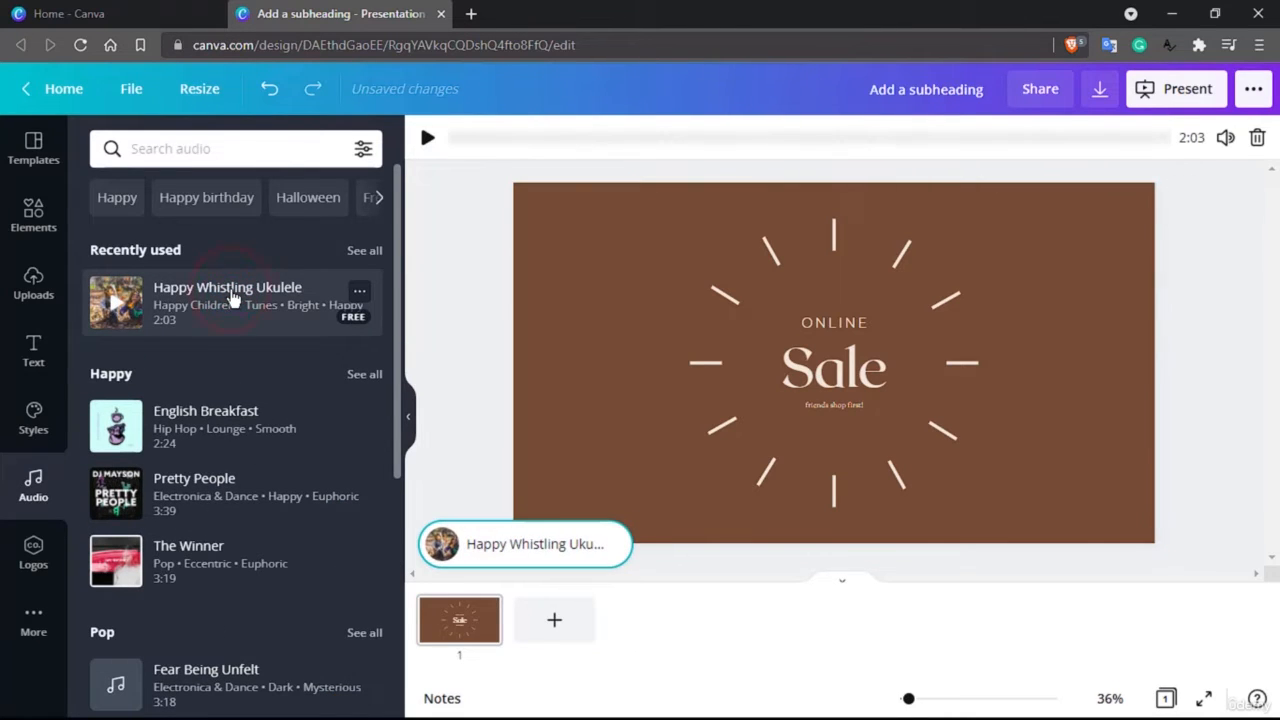
Play and pause the Happy Whistling Ukulele track on the page, and delete it from the design
left_click(502, 548)
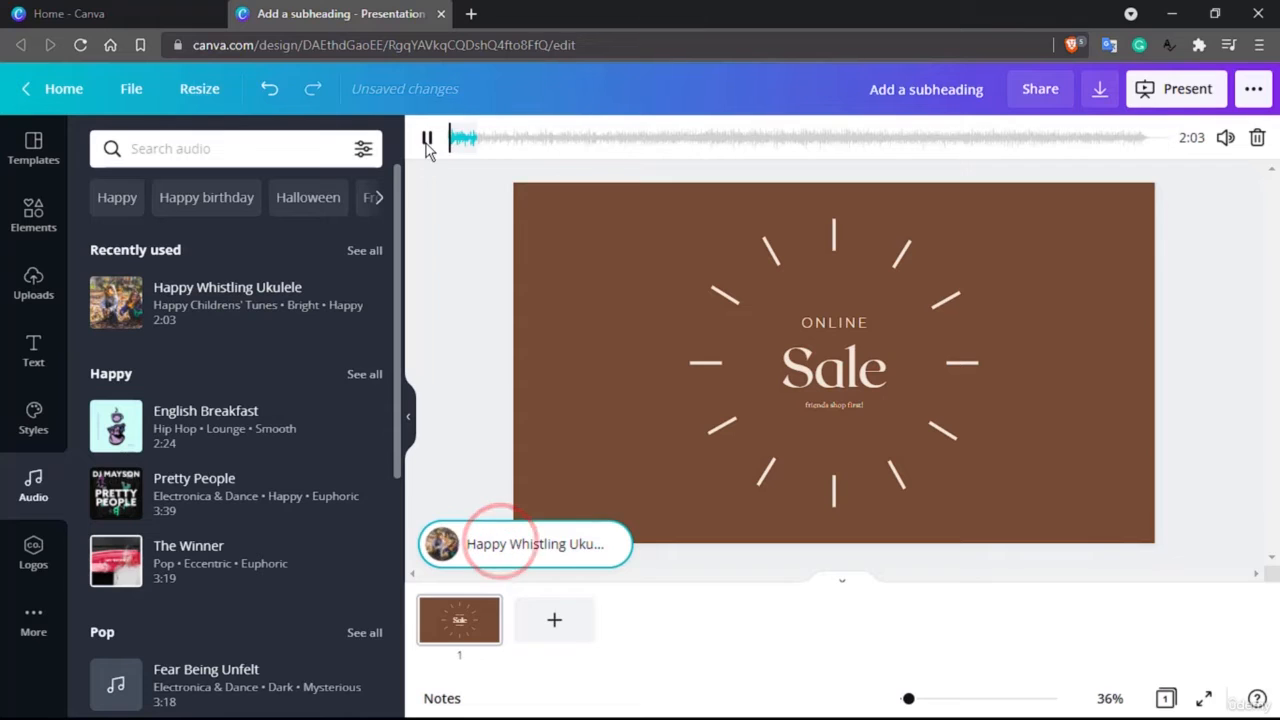
left_click(427, 140)
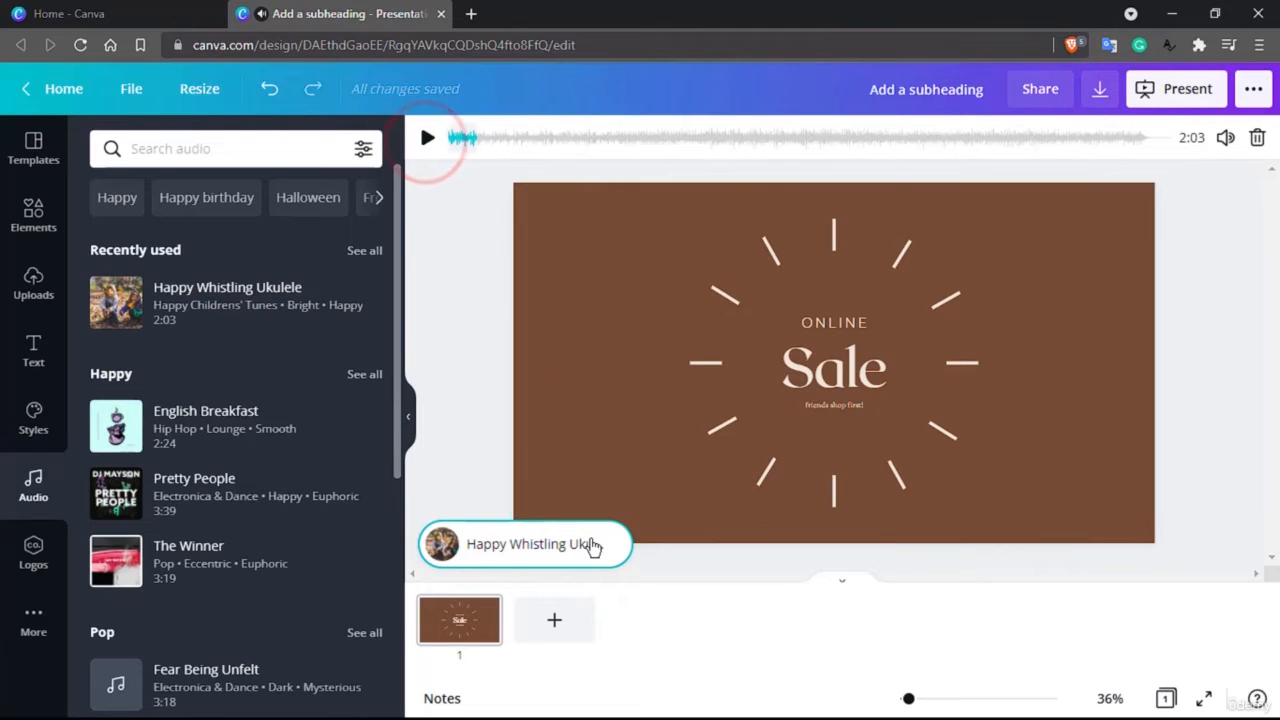
key("Delete")
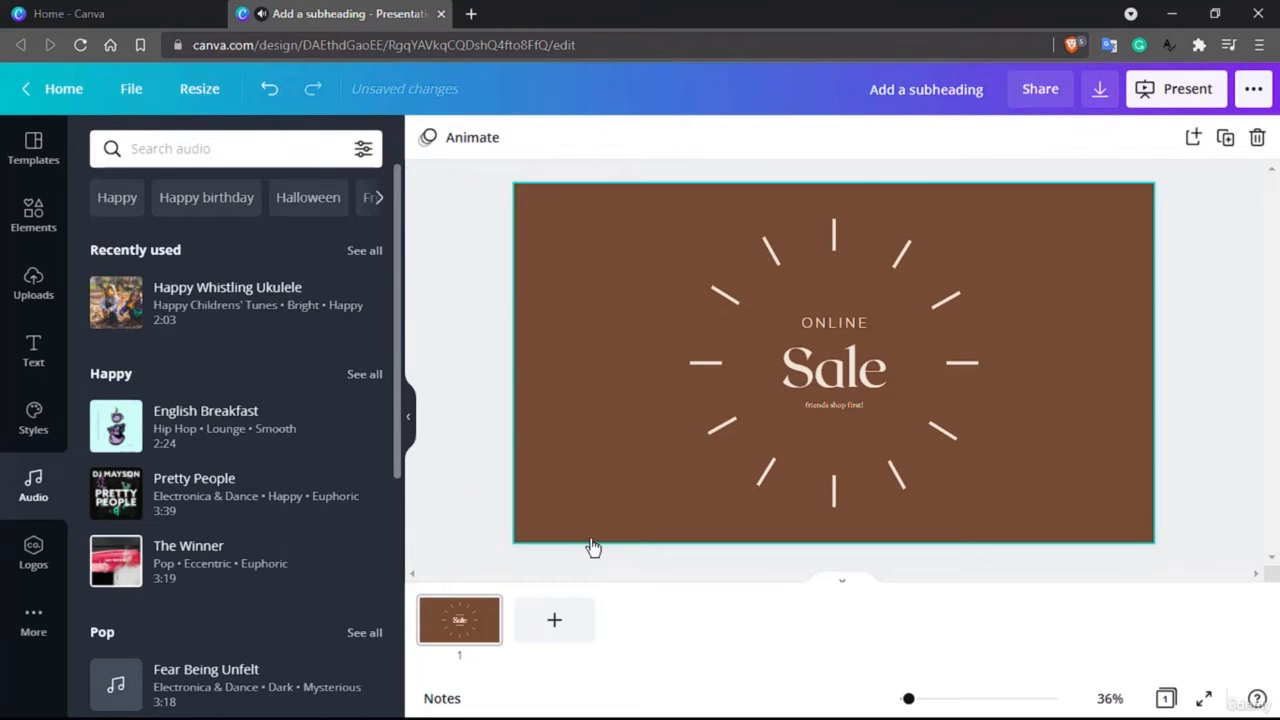
Look at the Logos library, and add the Photos and Background libraries to the editor's sidebar
left_click(12, 553)
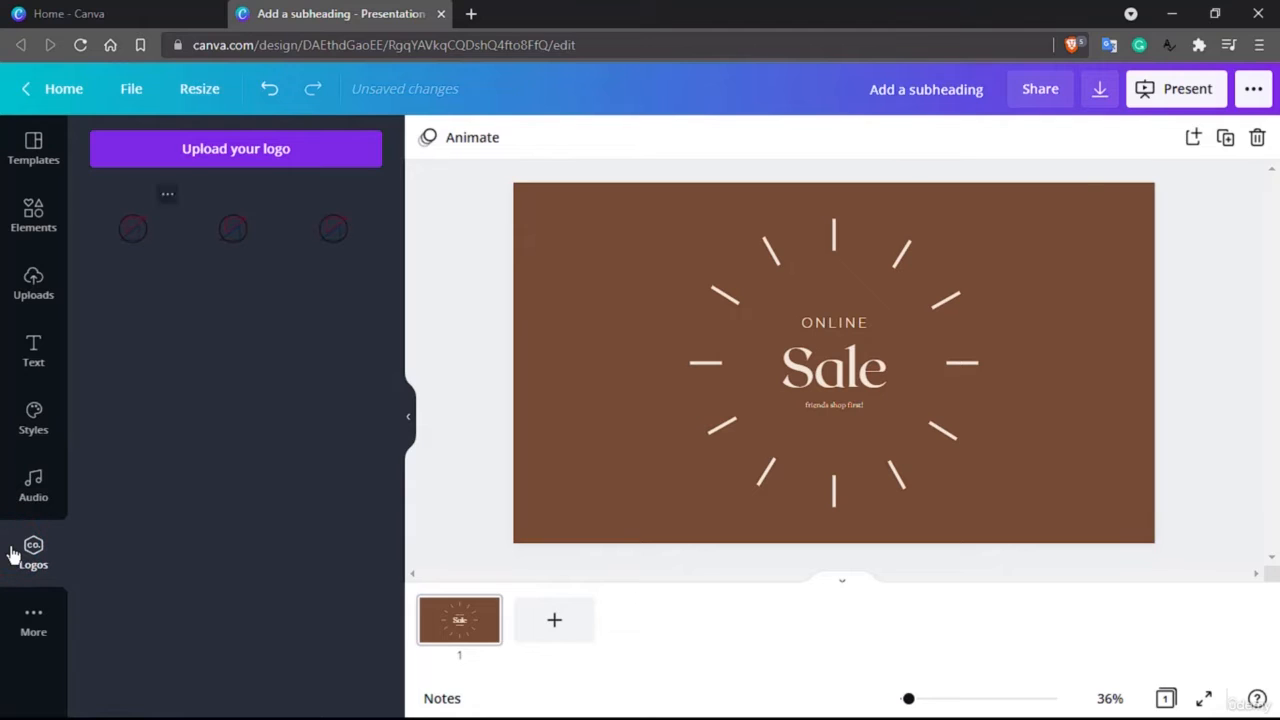
left_click(57, 625)
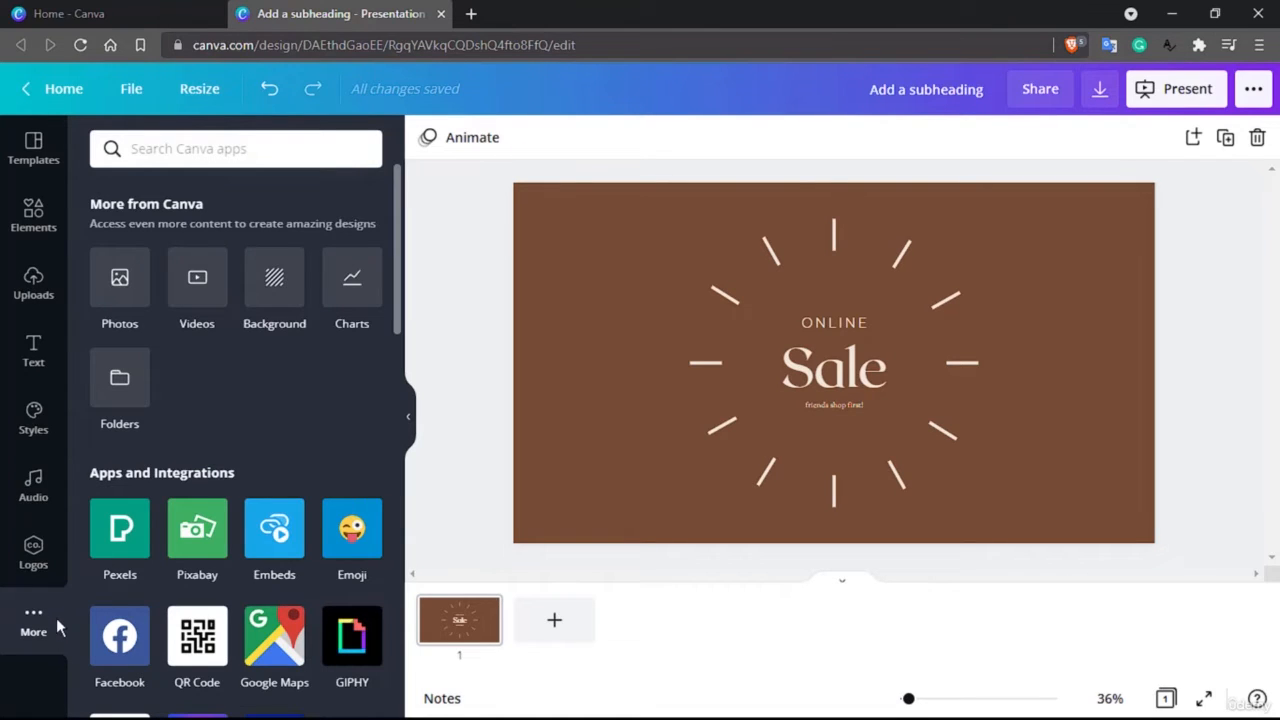
left_click(128, 278)
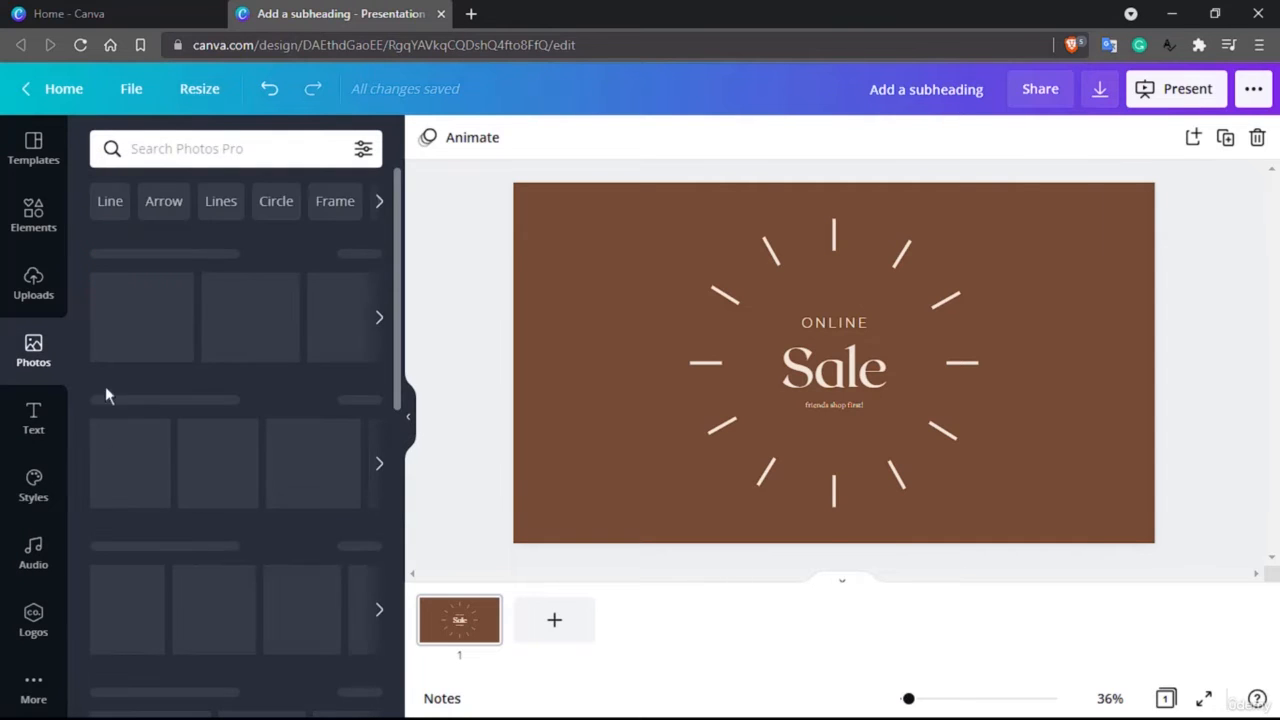
left_click(35, 683)
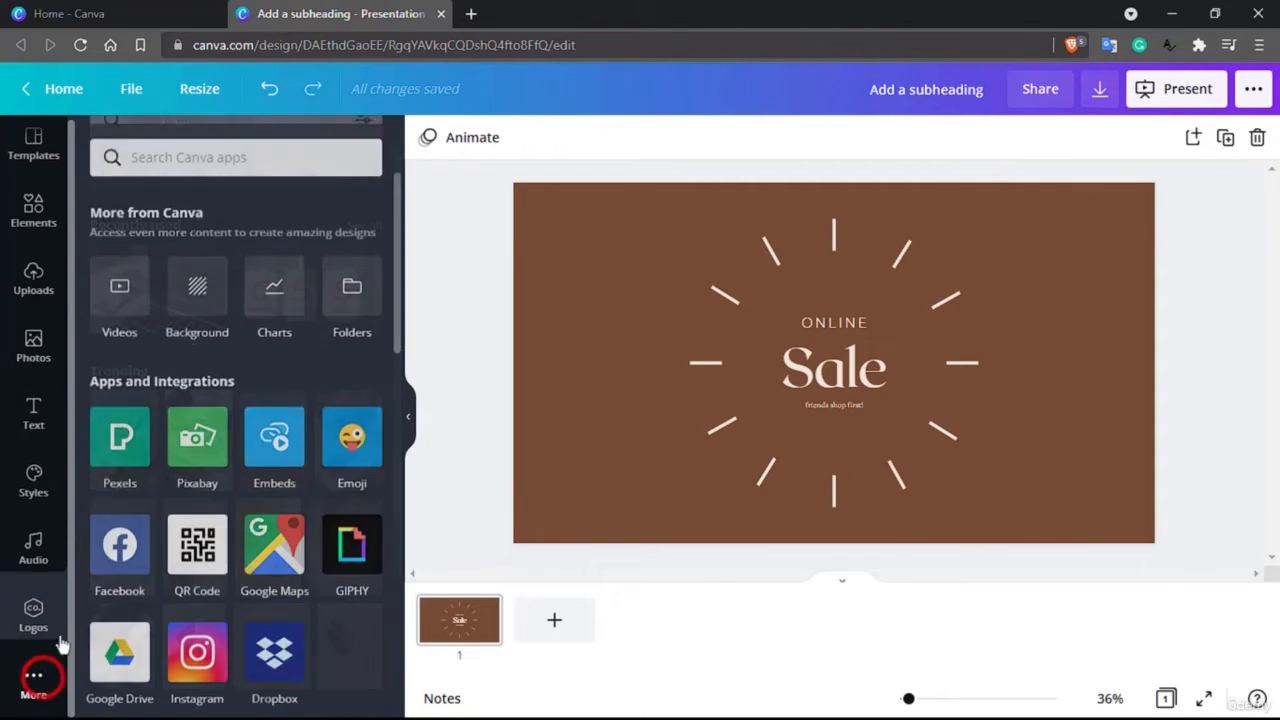
left_click(199, 279)
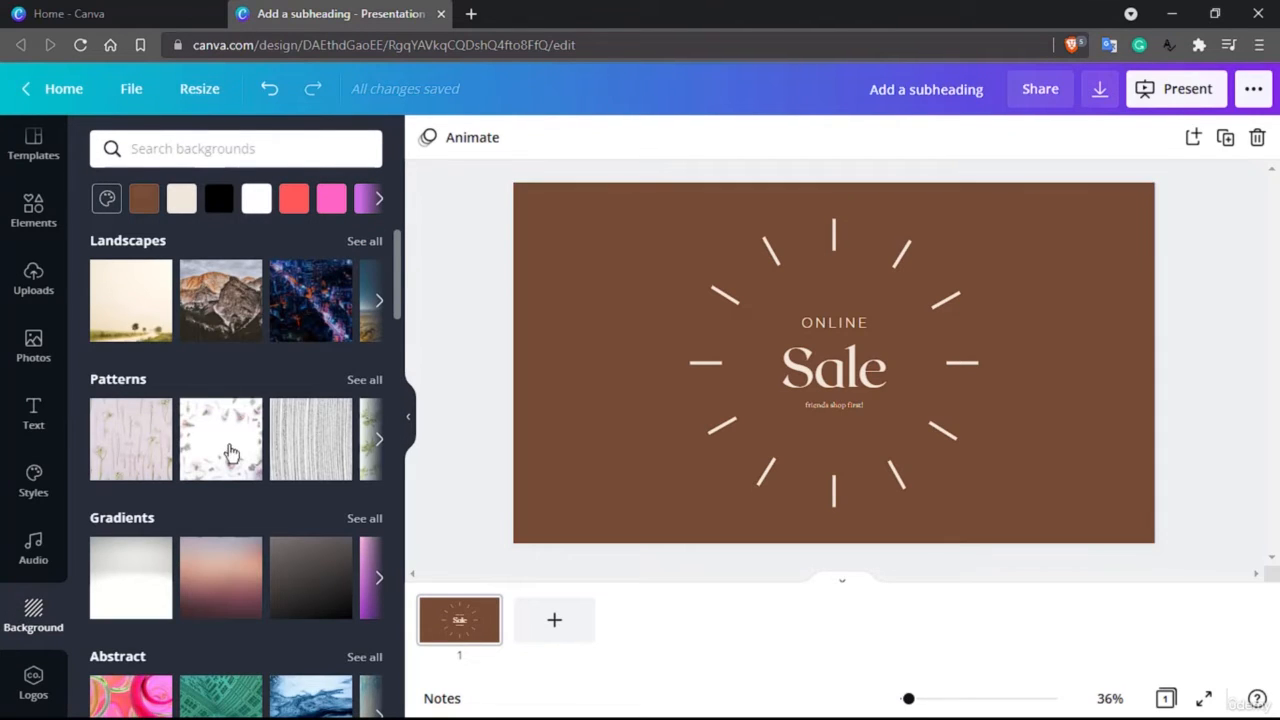
Try the pink floral pattern, the night city landscape and the green abstract image as page backgrounds
left_click(229, 450)
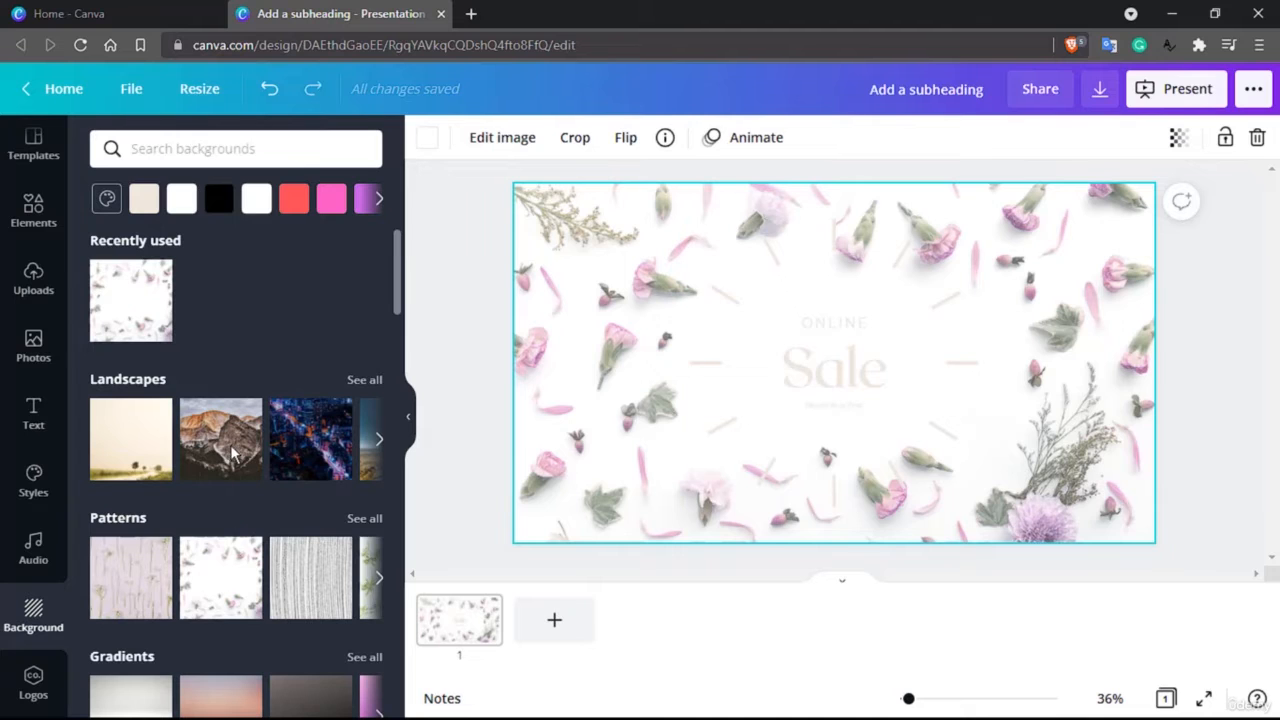
left_click(320, 458)
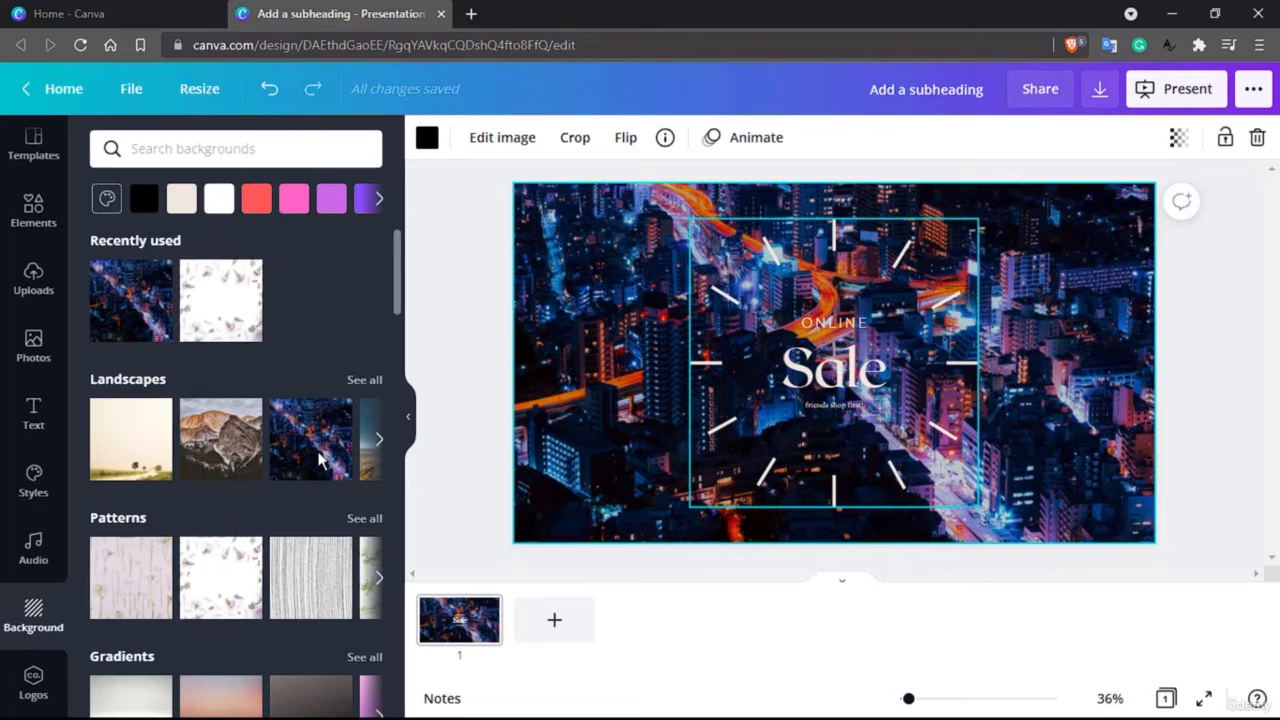
scroll(320, 460, "down", 3)
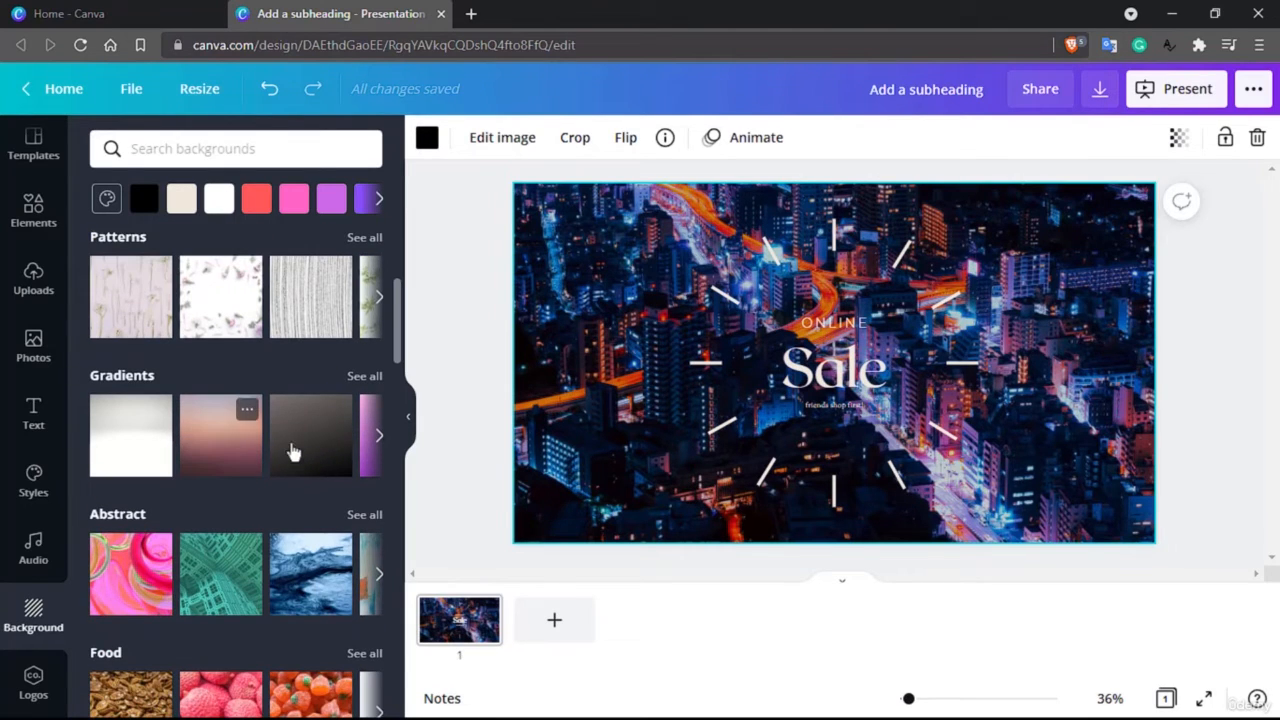
scroll(222, 430, "down", 2)
left_click(218, 427)
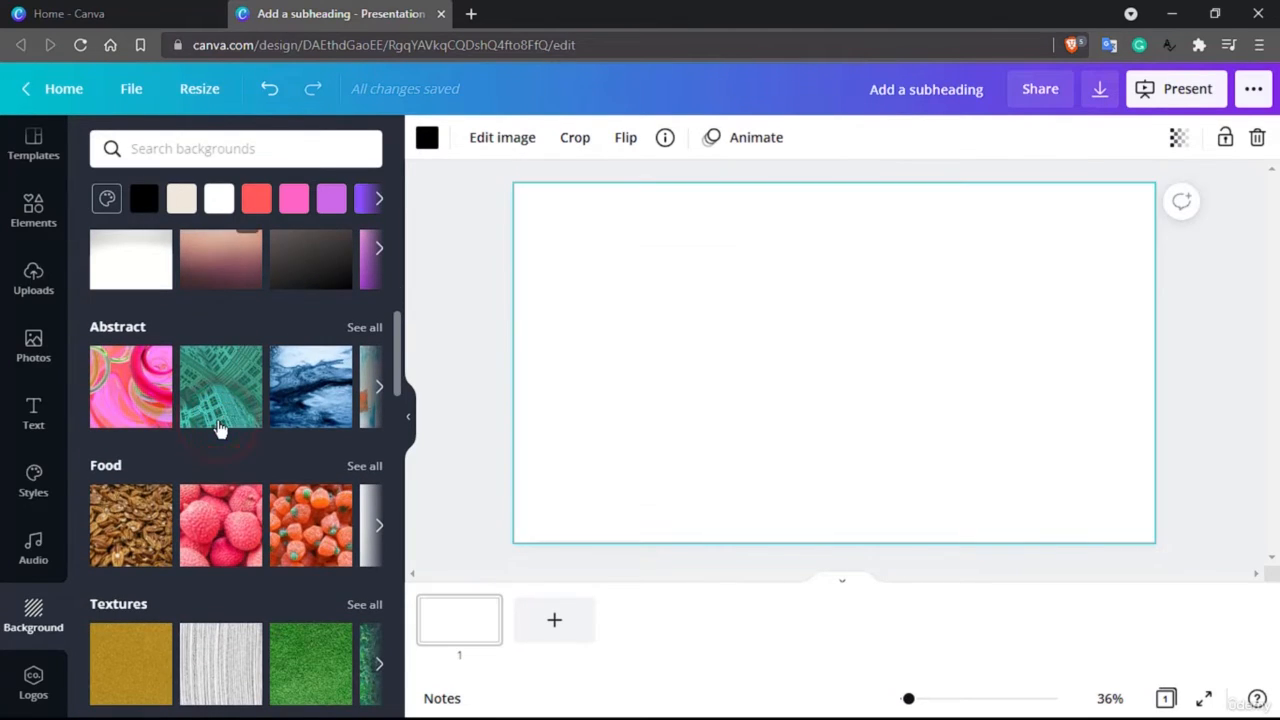
Try the pink-brown sunset gradient and the rocky mountain landscape as the page background
scroll(210, 380, "up", 1)
left_click(203, 362)
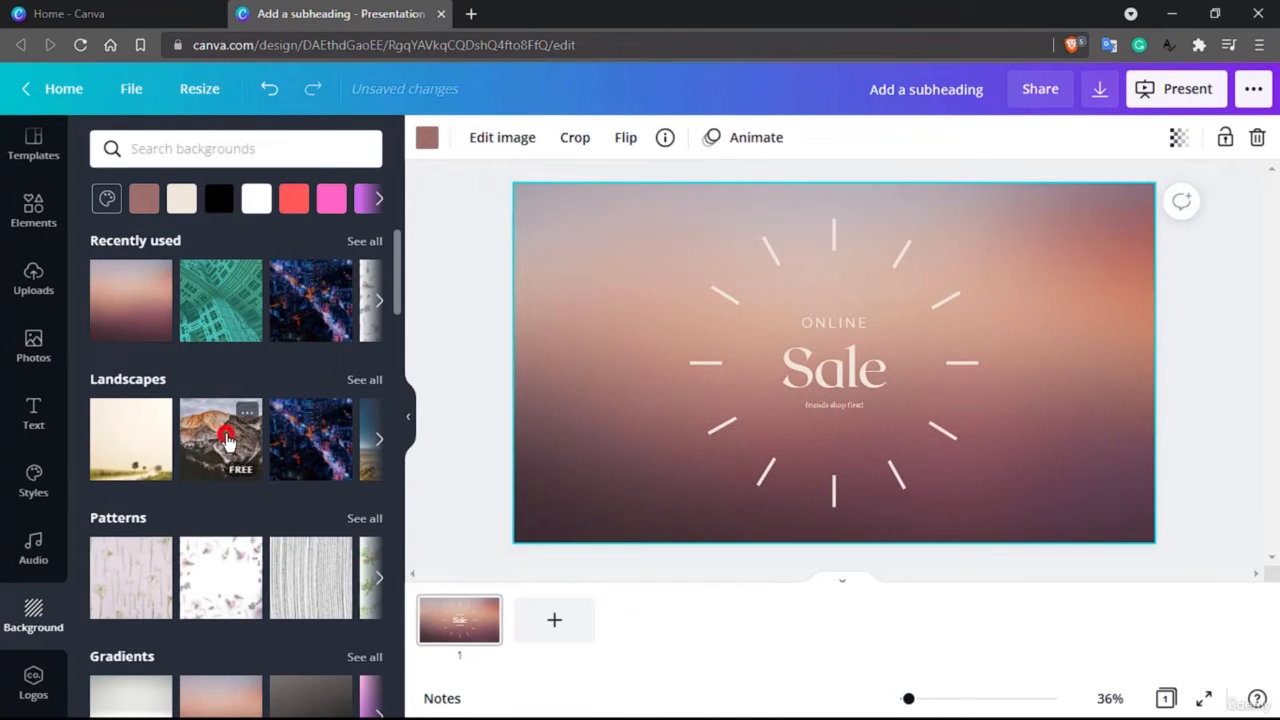
left_click(226, 440)
scroll(228, 443, "down", 2)
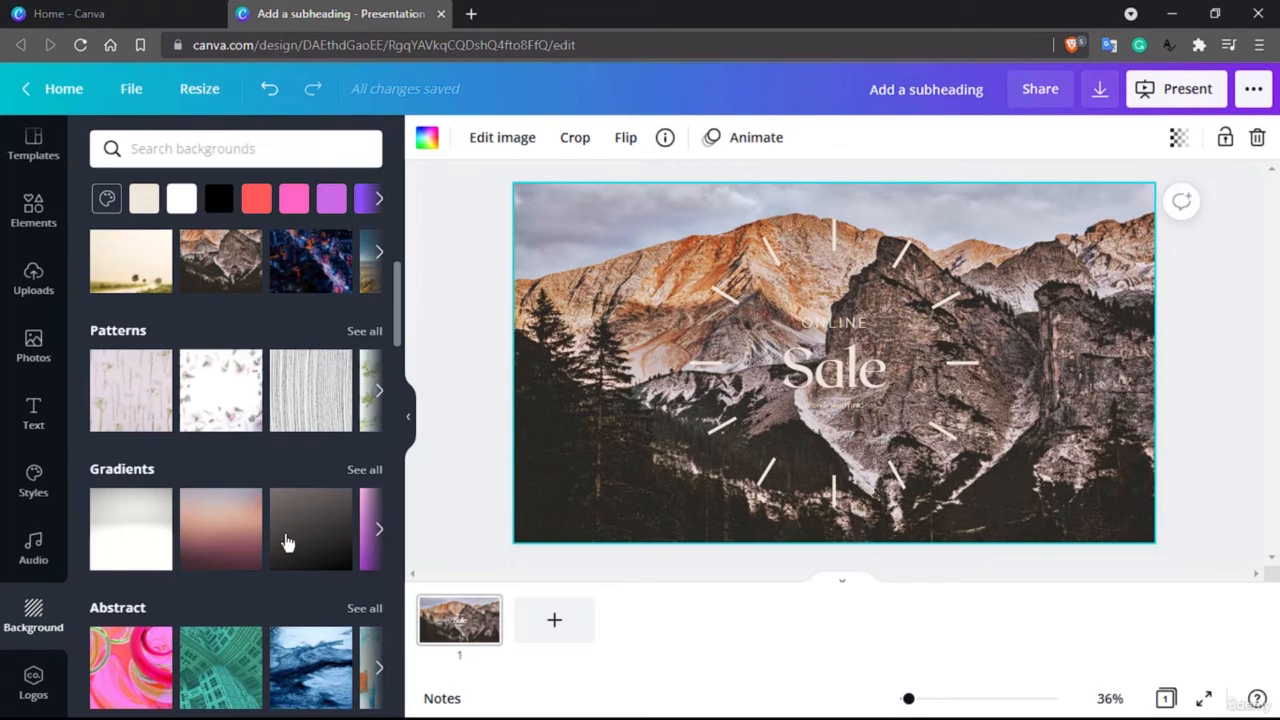
scroll(286, 537, "up", 1)
scroll(285, 534, "down", 1)
scroll(272, 425, "up", 2)
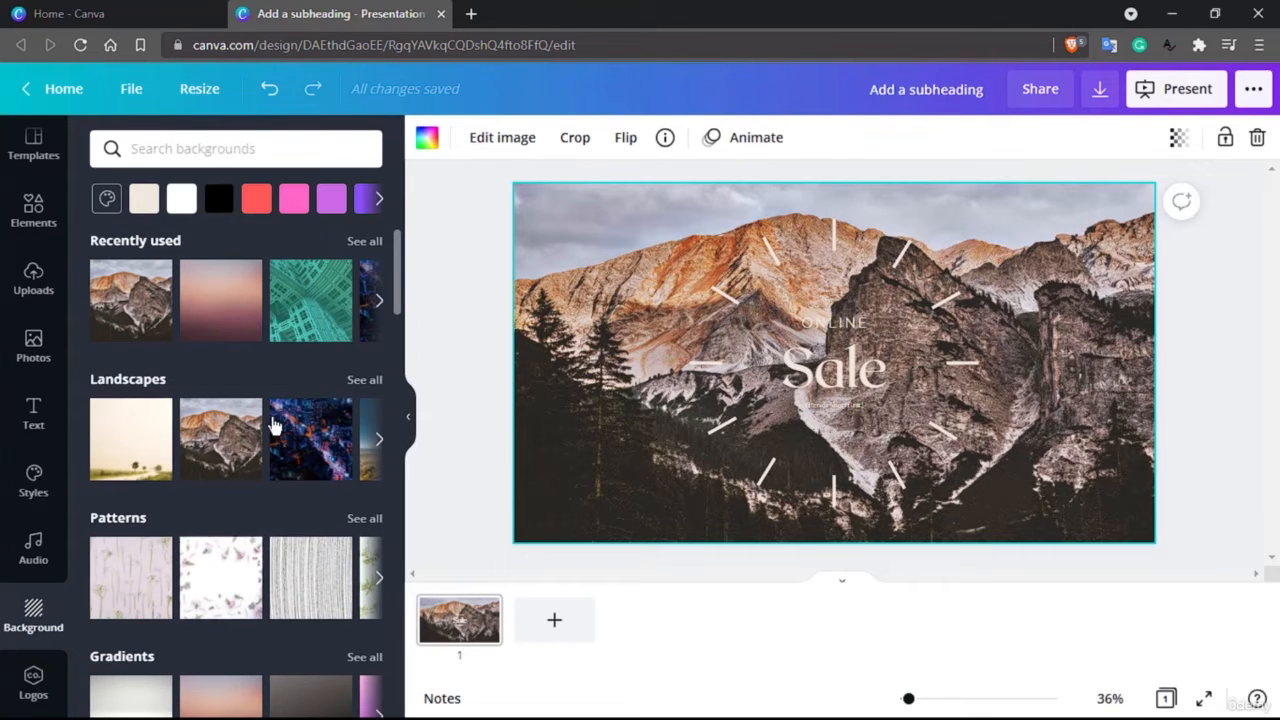
Try the lilac flower-stem pattern and the grey striped pattern as the page background
scroll(150, 485, "down", 1)
left_click(140, 485)
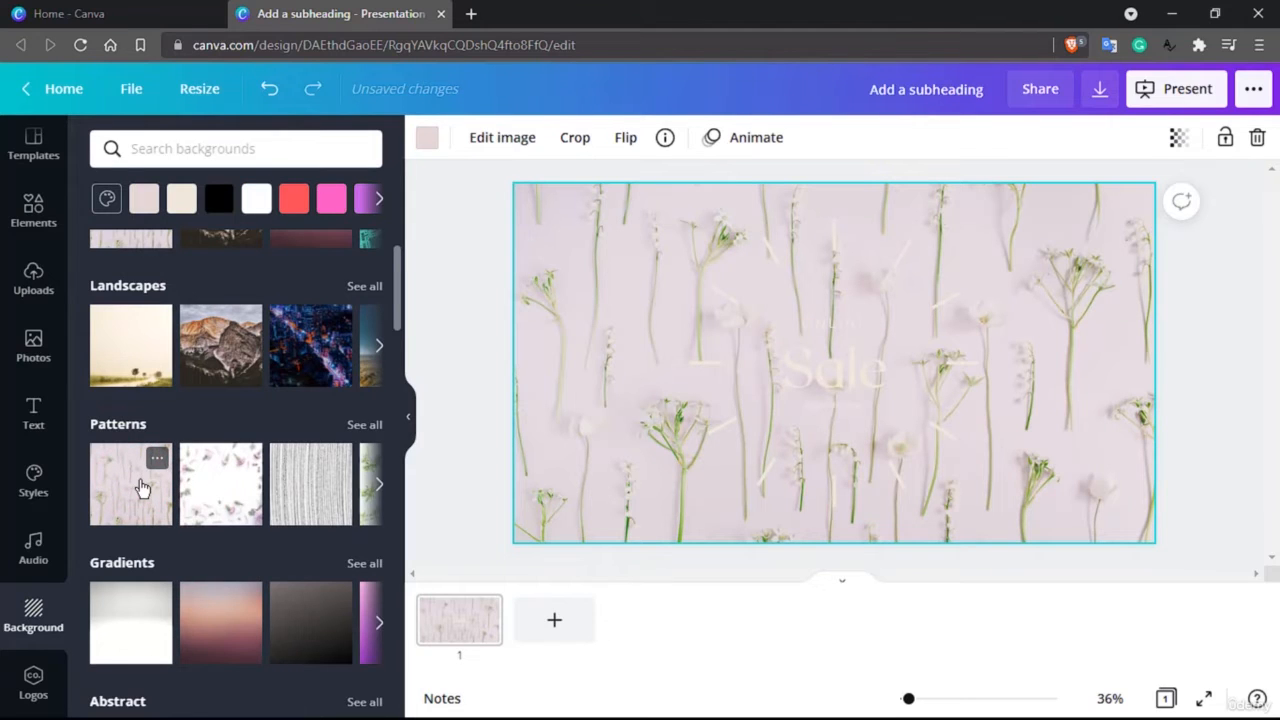
scroll(140, 485, "down", 1)
left_click(295, 405)
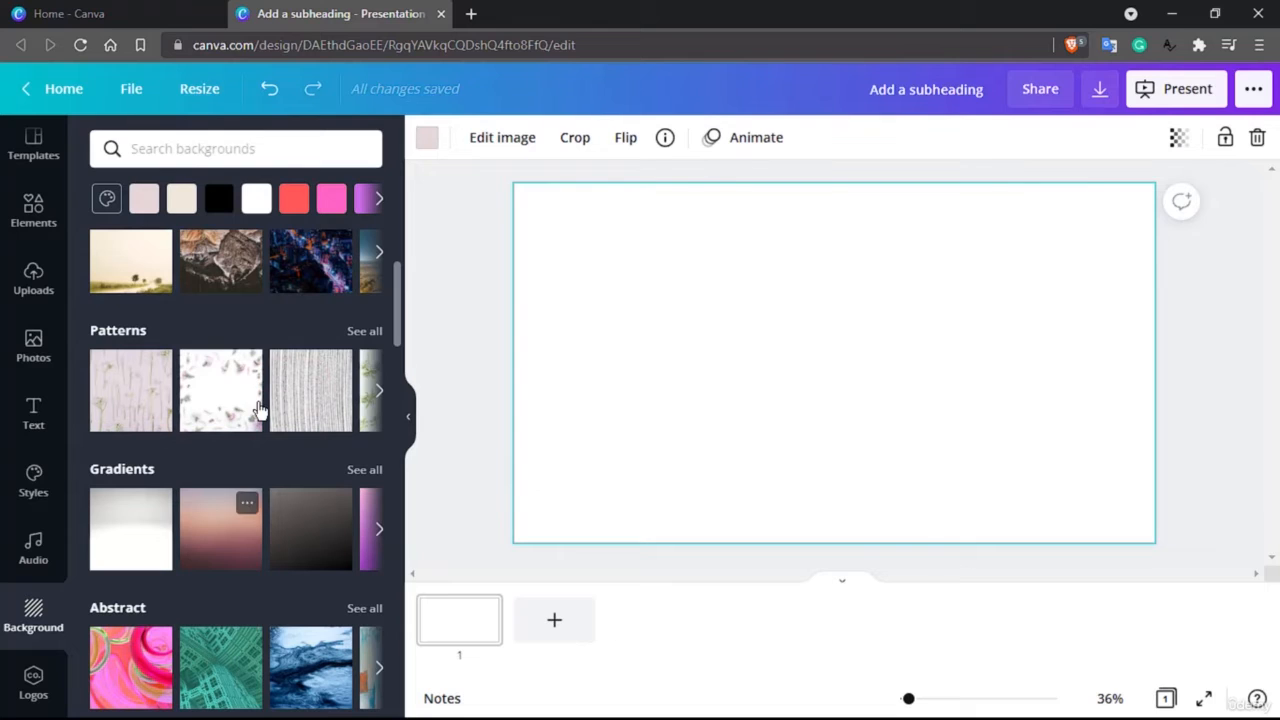
Compare the sunset gradient and the dark grey gradient as page backgrounds, ending on the sunset one
scroll(241, 437, "down", 1)
left_click(239, 448)
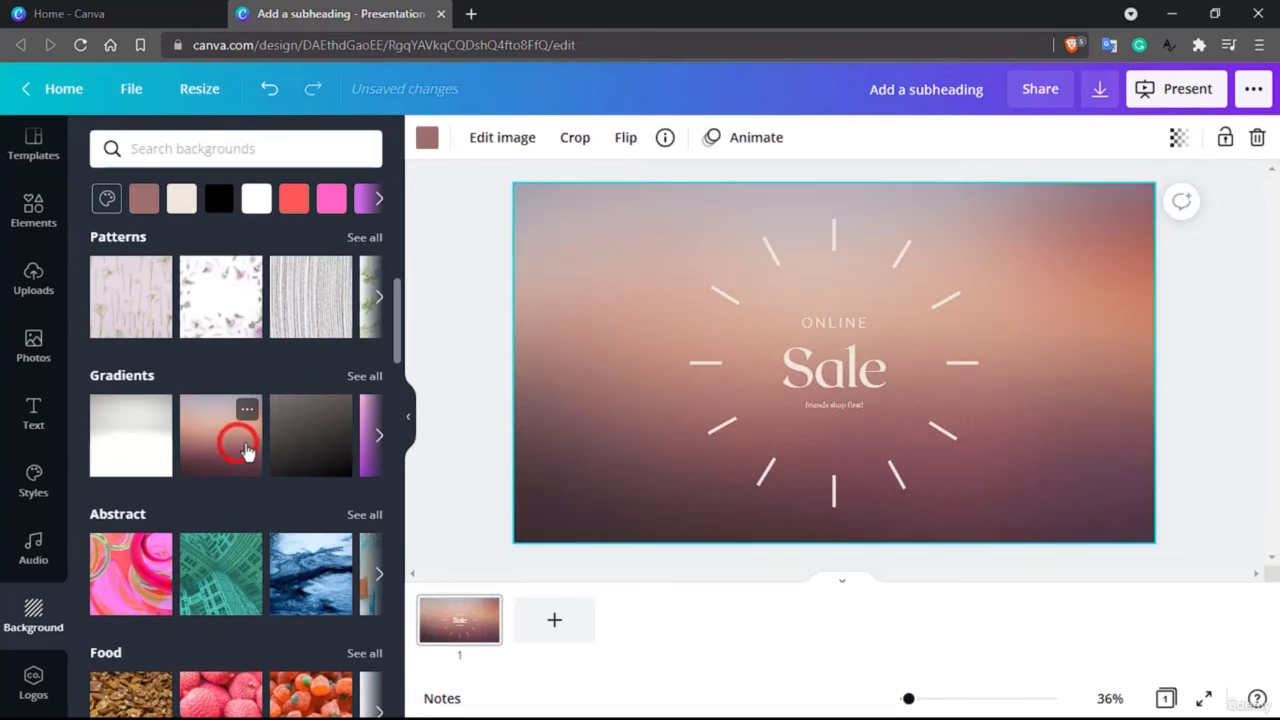
left_click(328, 455)
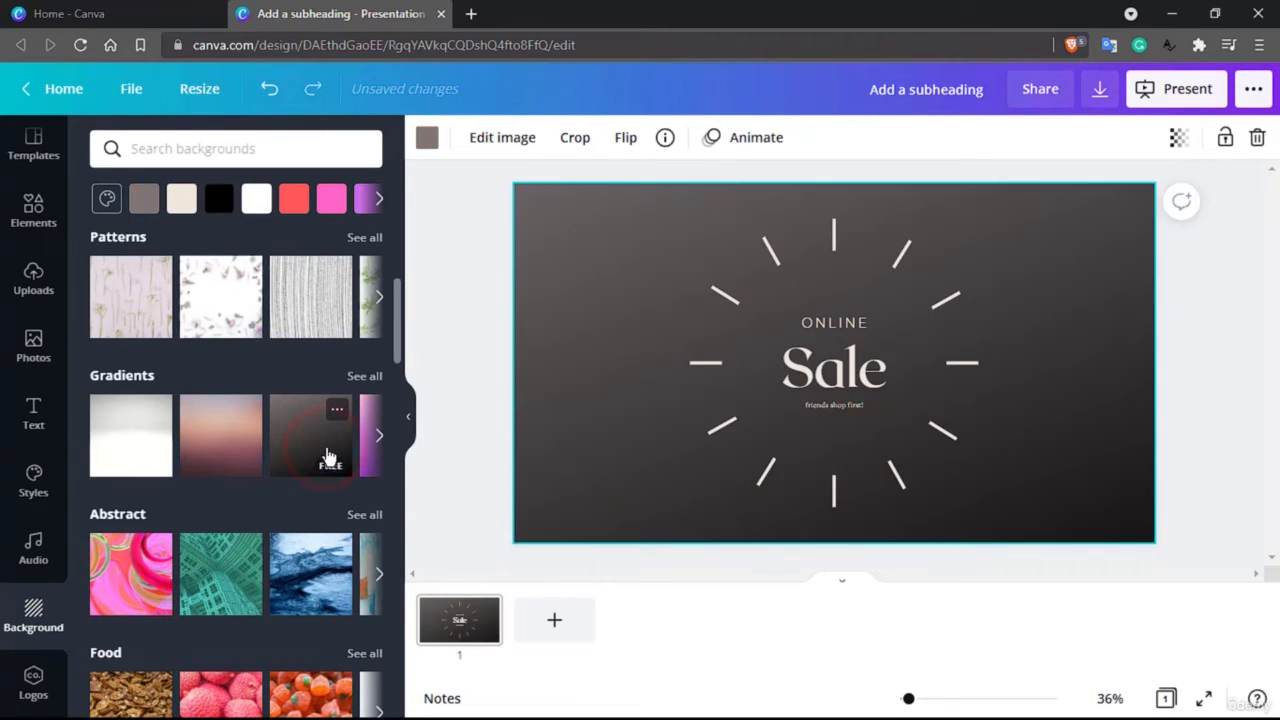
left_click(248, 452)
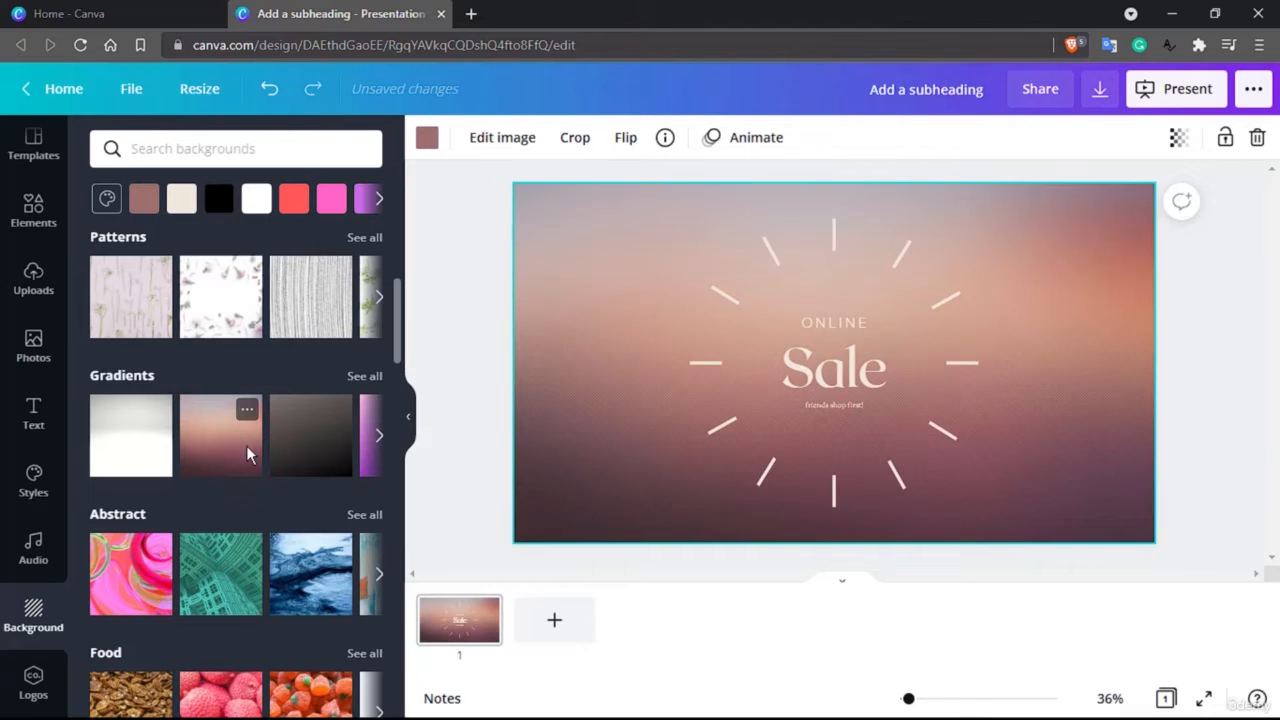
Try the Abstract backgrounds on the page: the pink swirls, the blue marbled image and the green building image
scroll(145, 432, "down", 3)
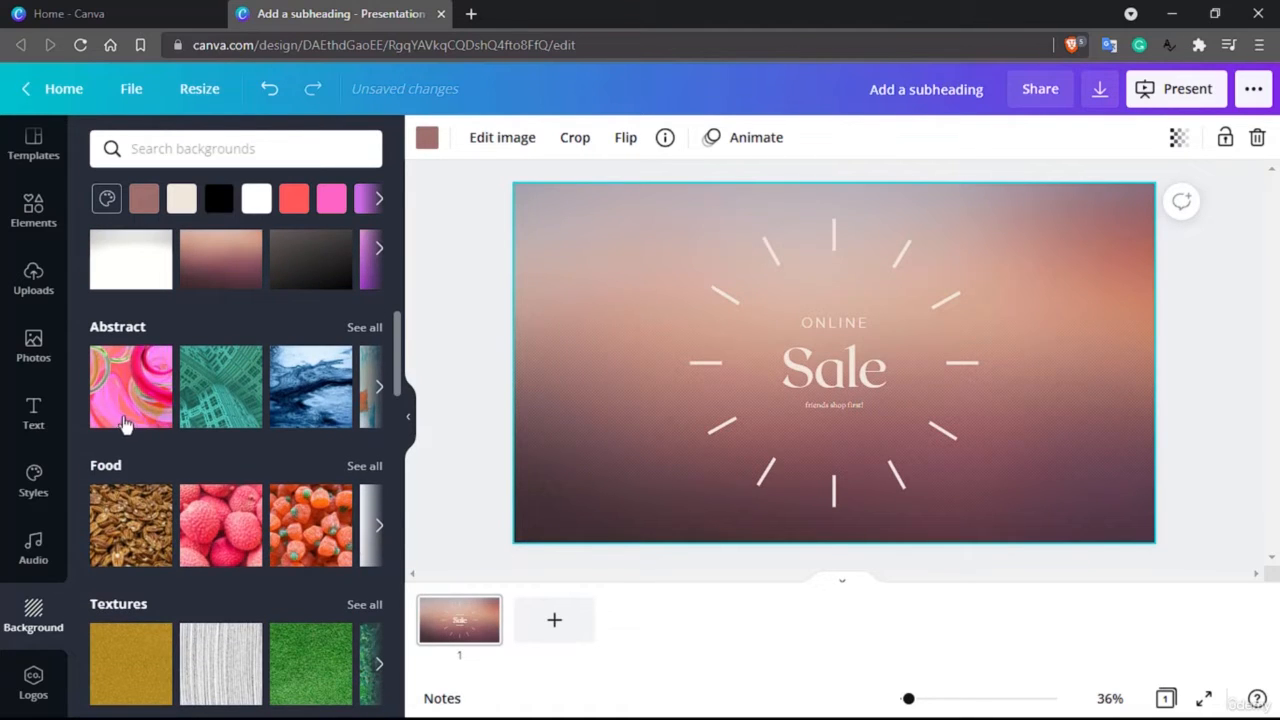
left_click(122, 410)
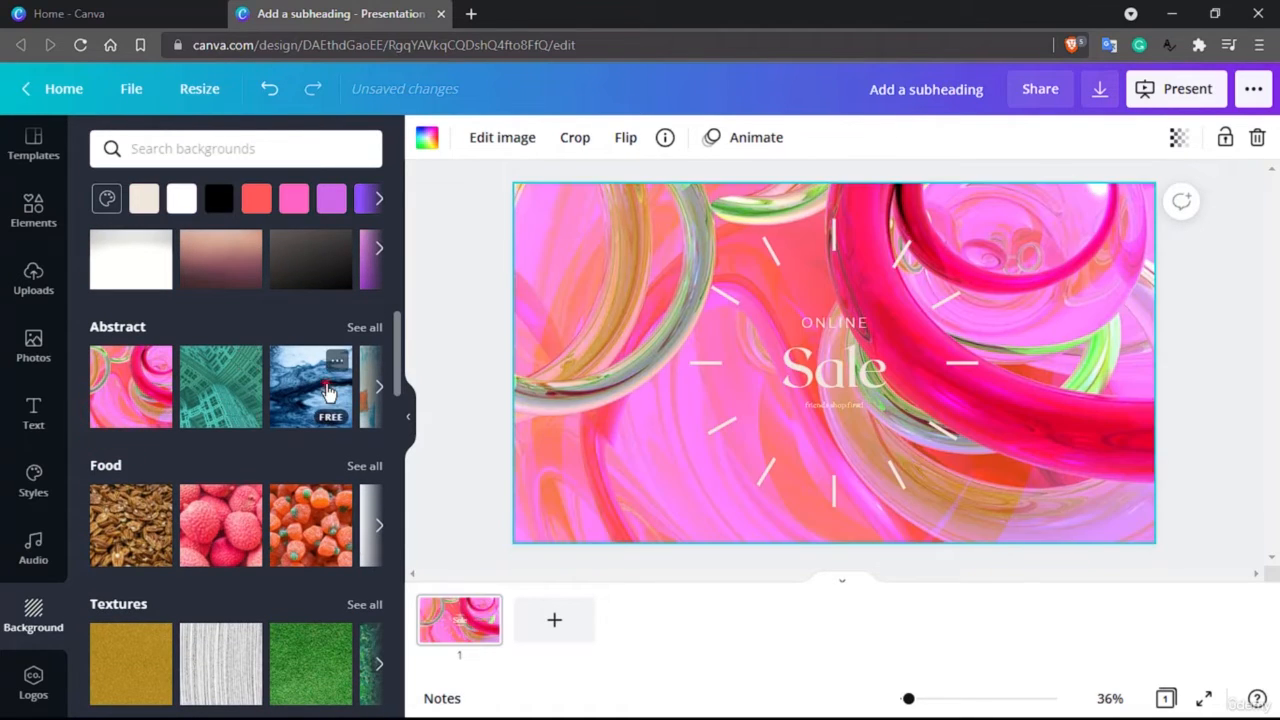
left_click(318, 390)
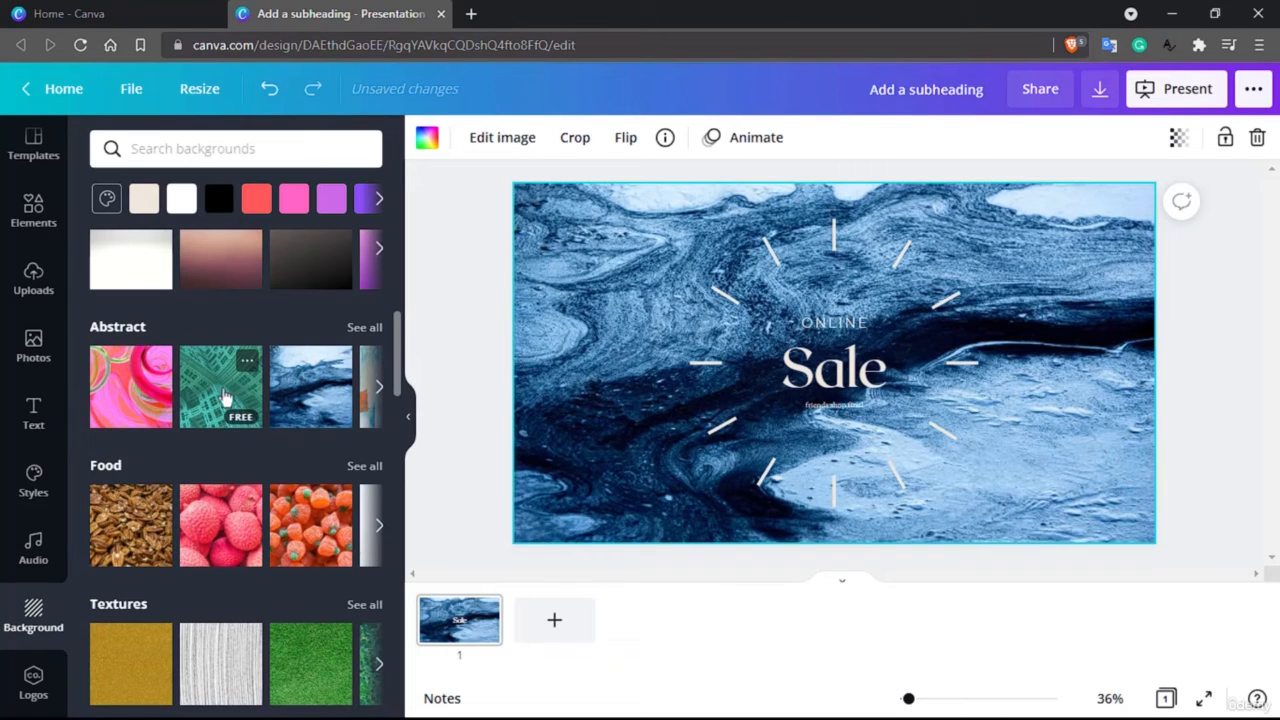
left_click(216, 393)
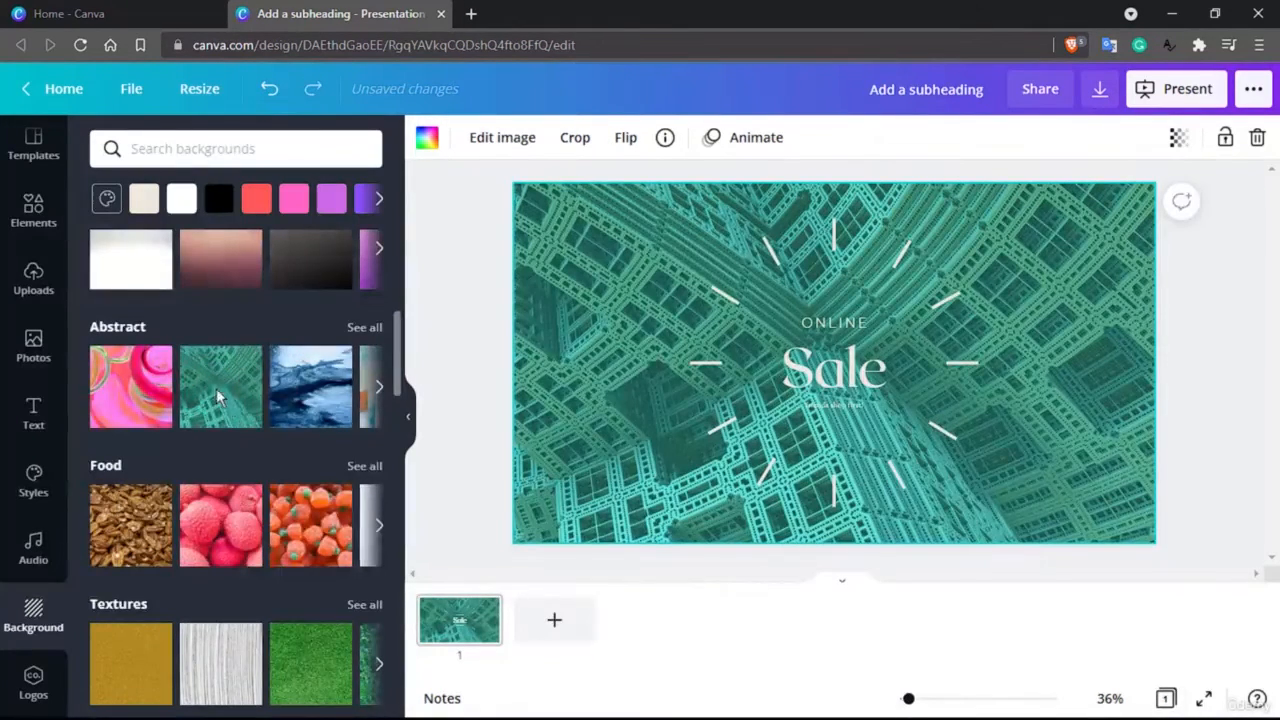
Try the pink lychee Food background on the page, followed by the grey striped and green Textures backgrounds
scroll(160, 366, "down", 1)
scroll(160, 366, "down", 3)
left_click(126, 337)
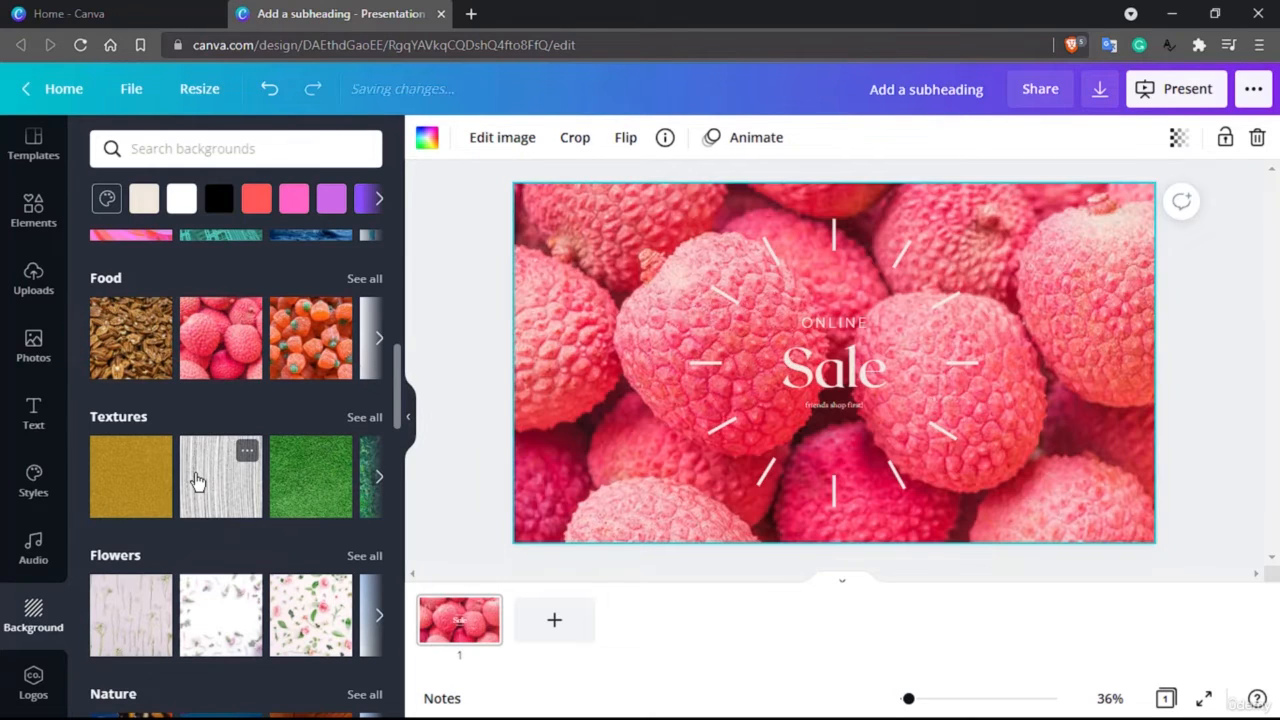
left_click(196, 480)
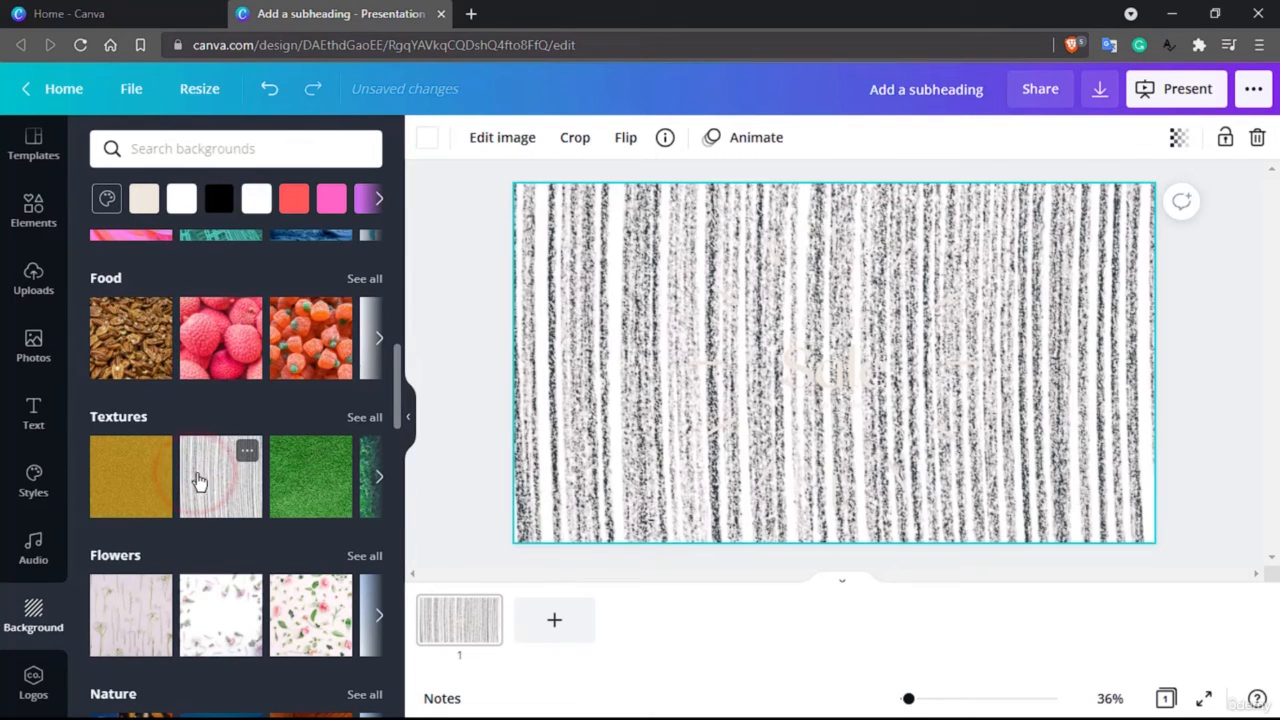
left_click(279, 477)
Try the pink floral background from Flowers and the rust-orange ribbed one from Nature on the page
scroll(277, 480, "down", 2)
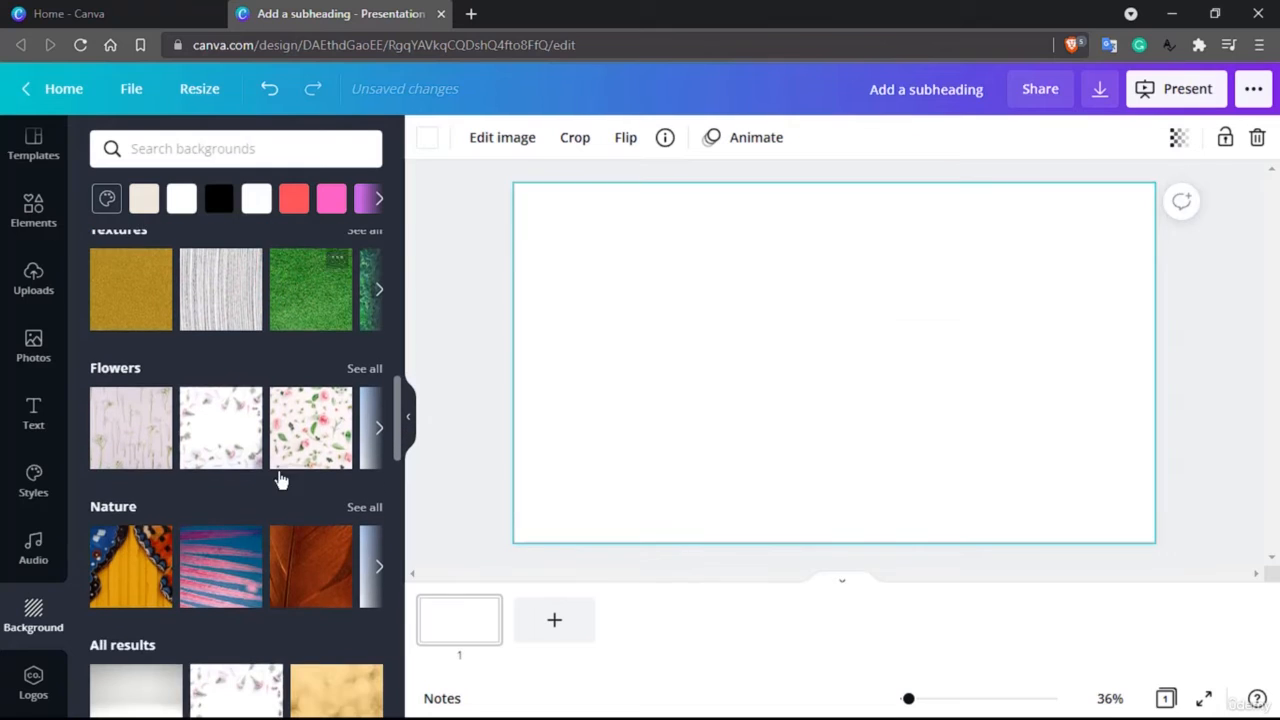
left_click(218, 440)
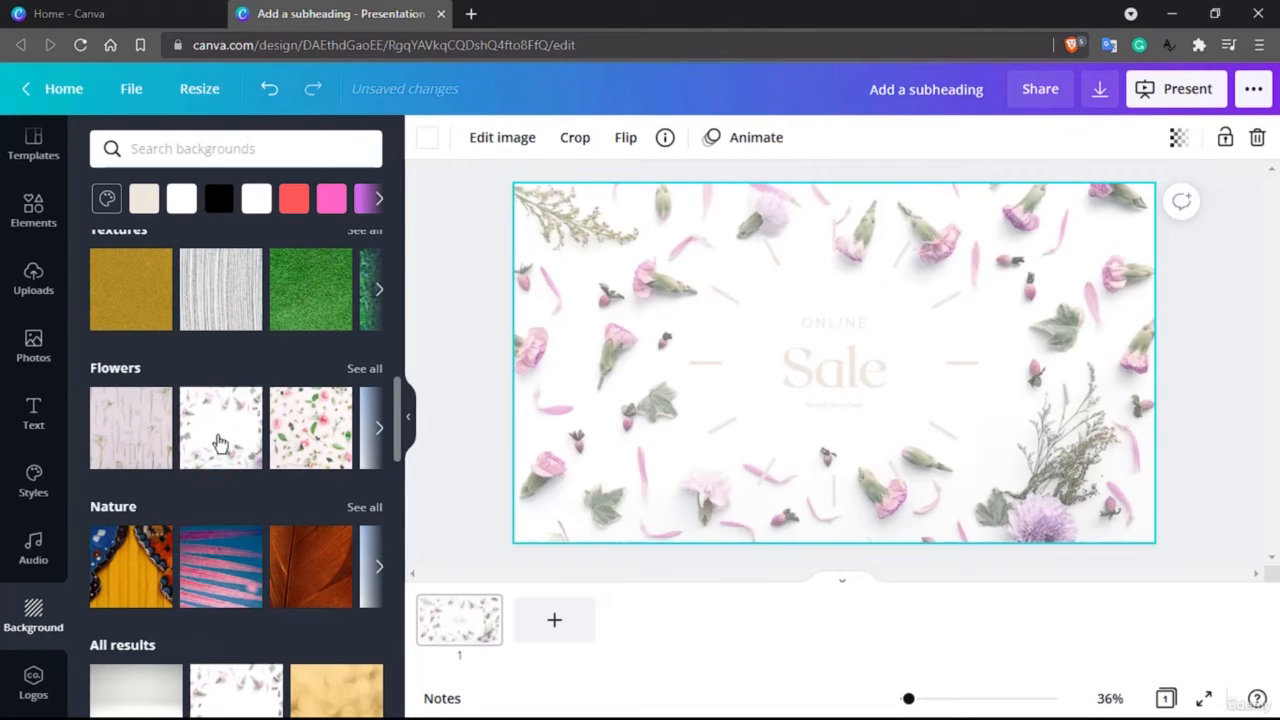
left_click(304, 581)
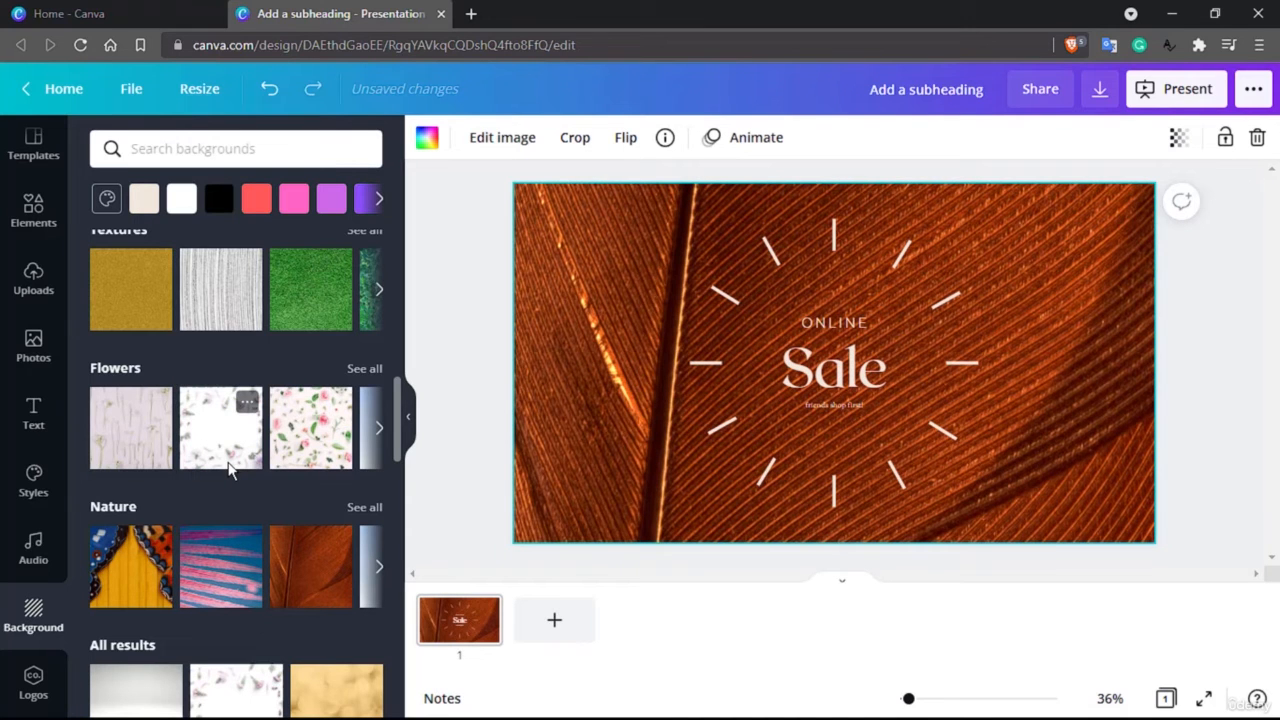
Set the page background to the painted blue and orange butterfly wings on yellow wood from all results
scroll(228, 470, "down", 2)
scroll(224, 543, "down", 4)
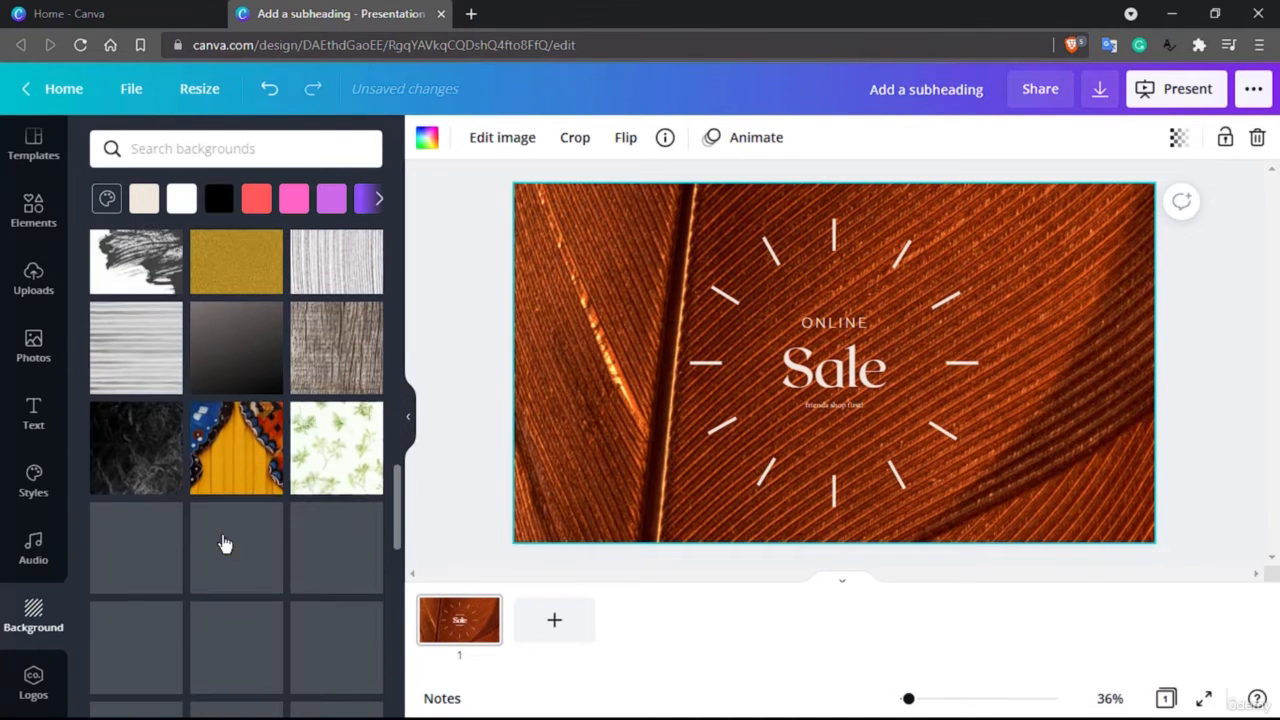
left_click(228, 488)
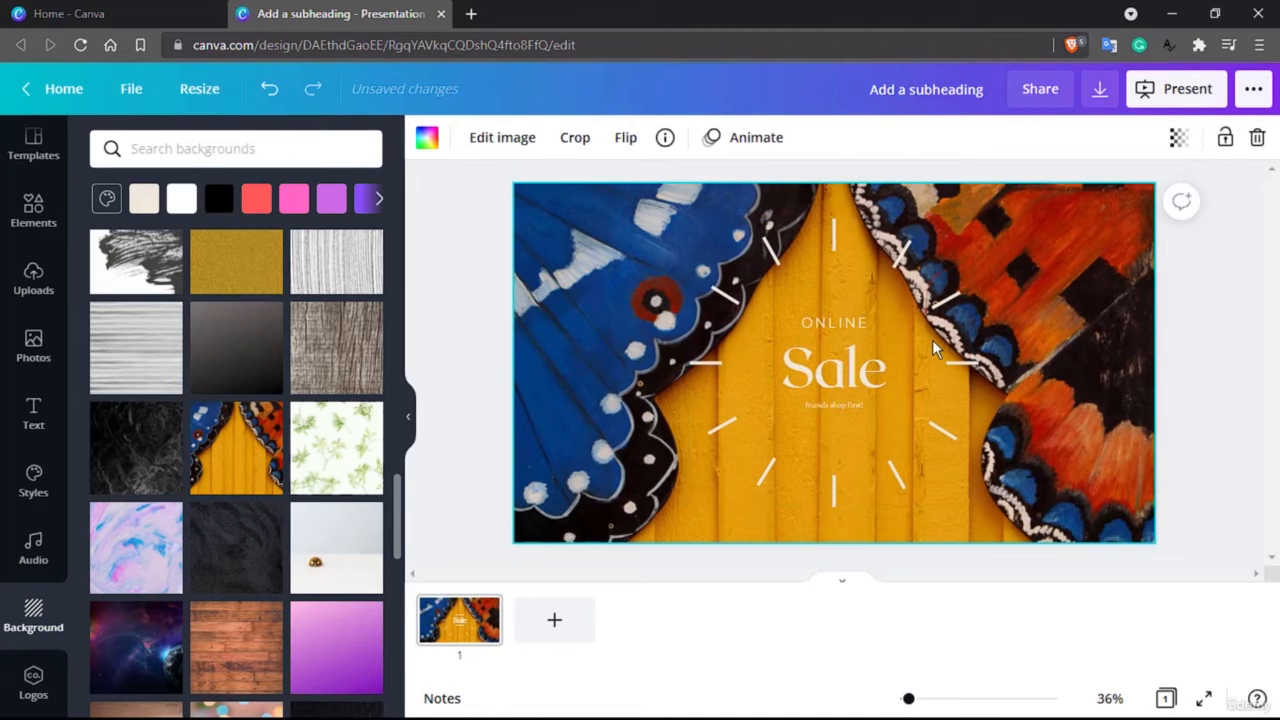
Remove Audio from the editor's sidebar and open the list of additional Canva apps
scroll(34, 631, "up", 1)
left_click(34, 625)
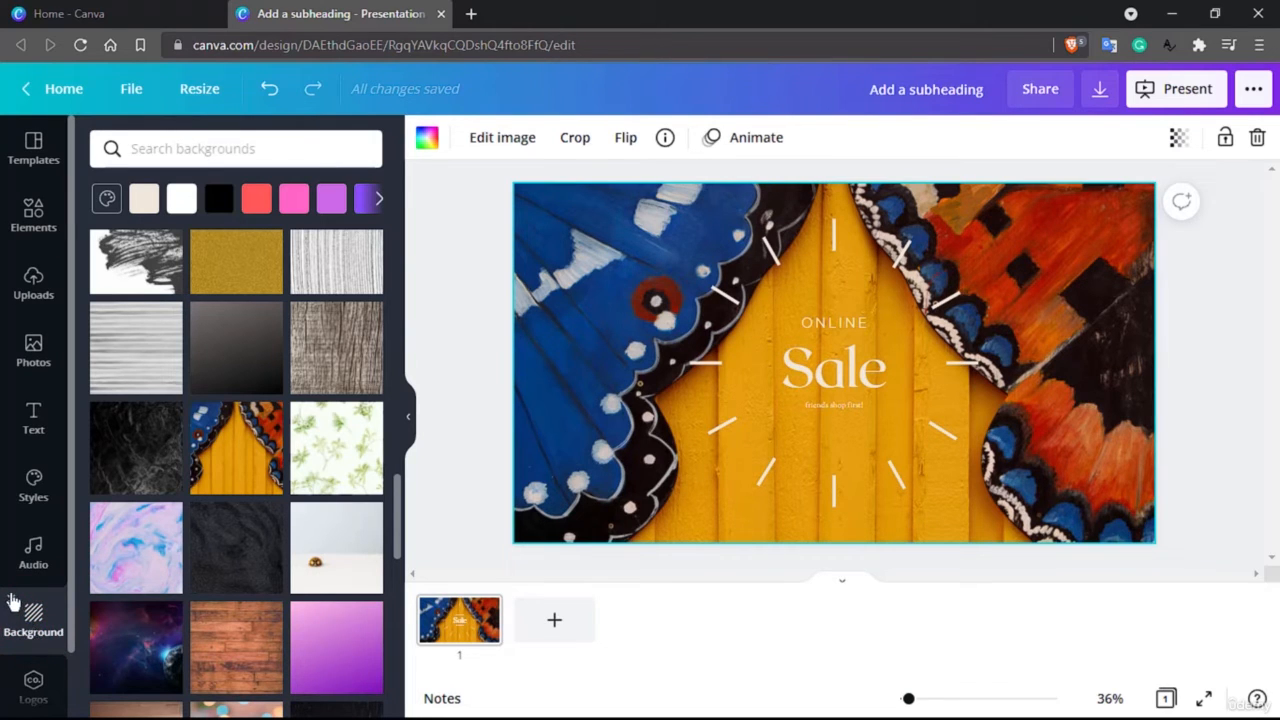
left_click(36, 550)
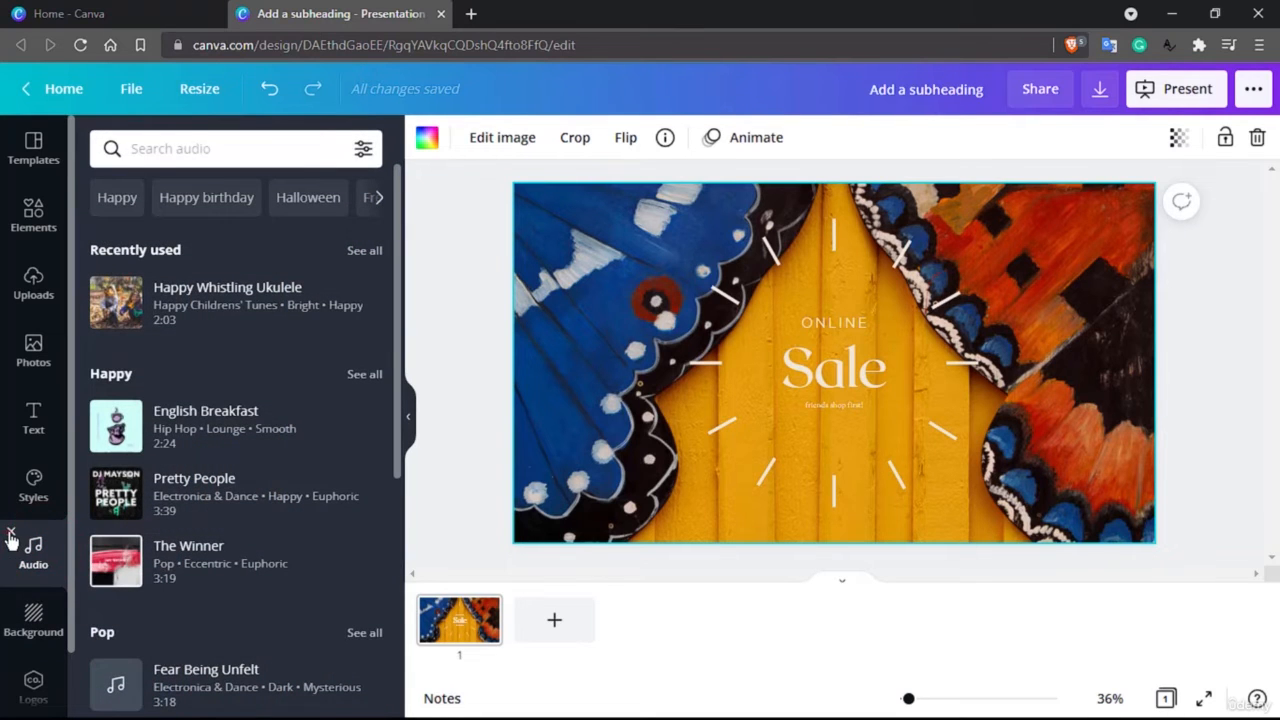
left_click(10, 540)
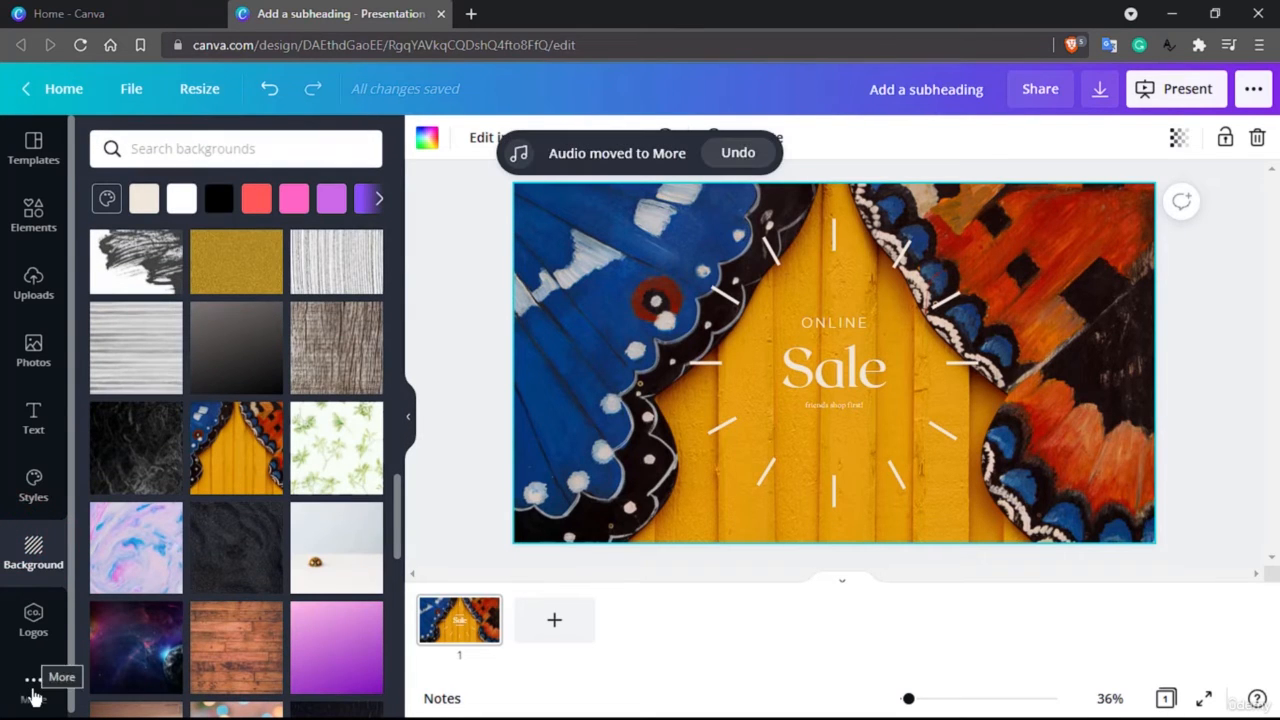
left_click(33, 689)
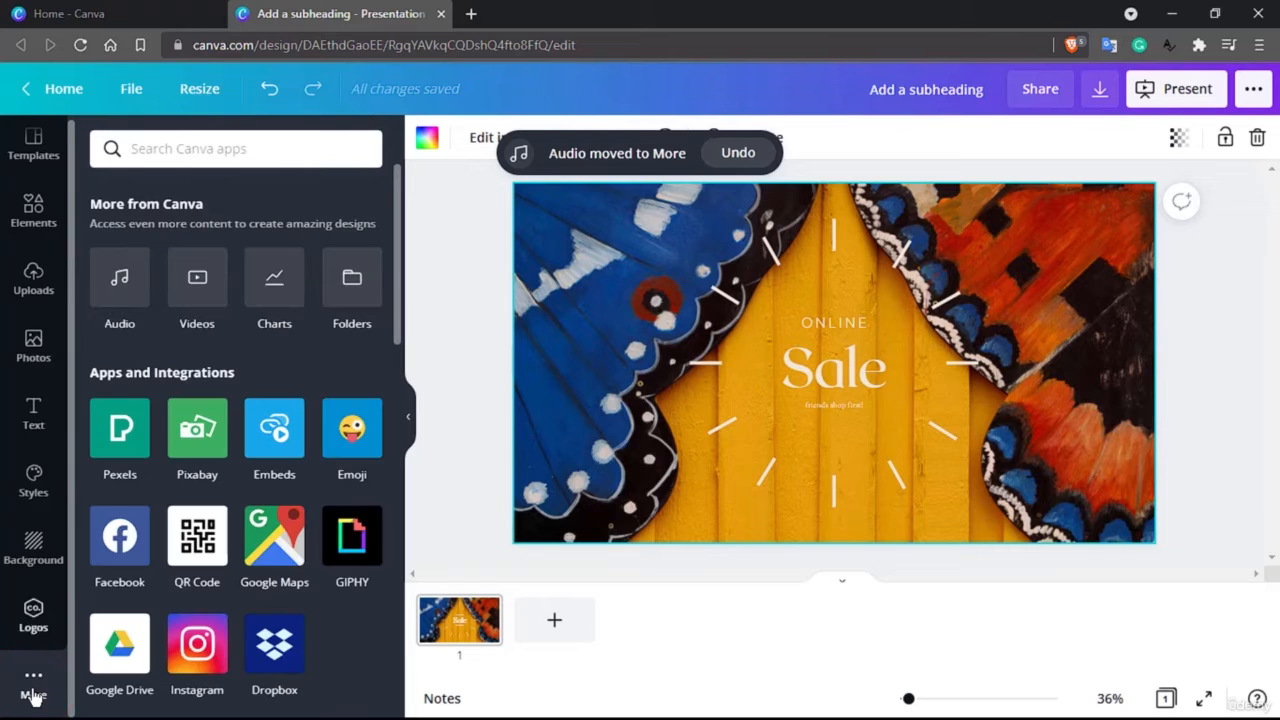
Insert a stacked bar chart on the Online Sale page, and another on a new blank second page
left_click(274, 287)
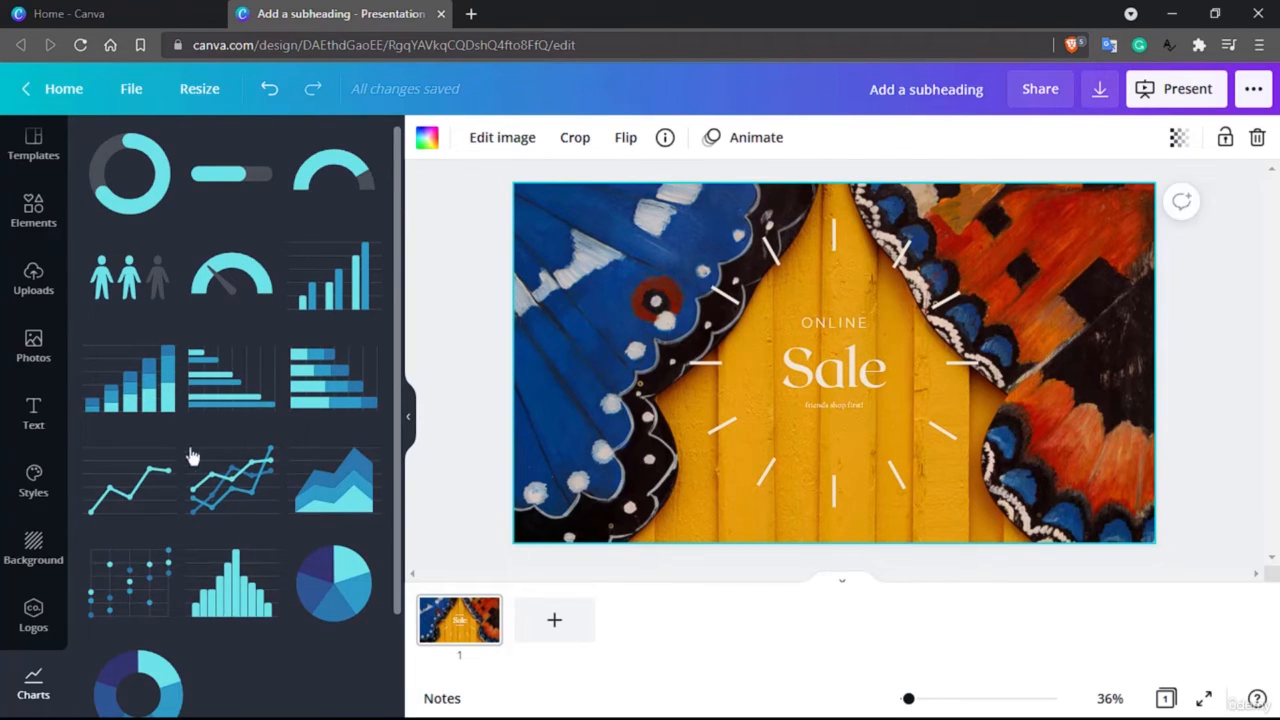
left_click(147, 396)
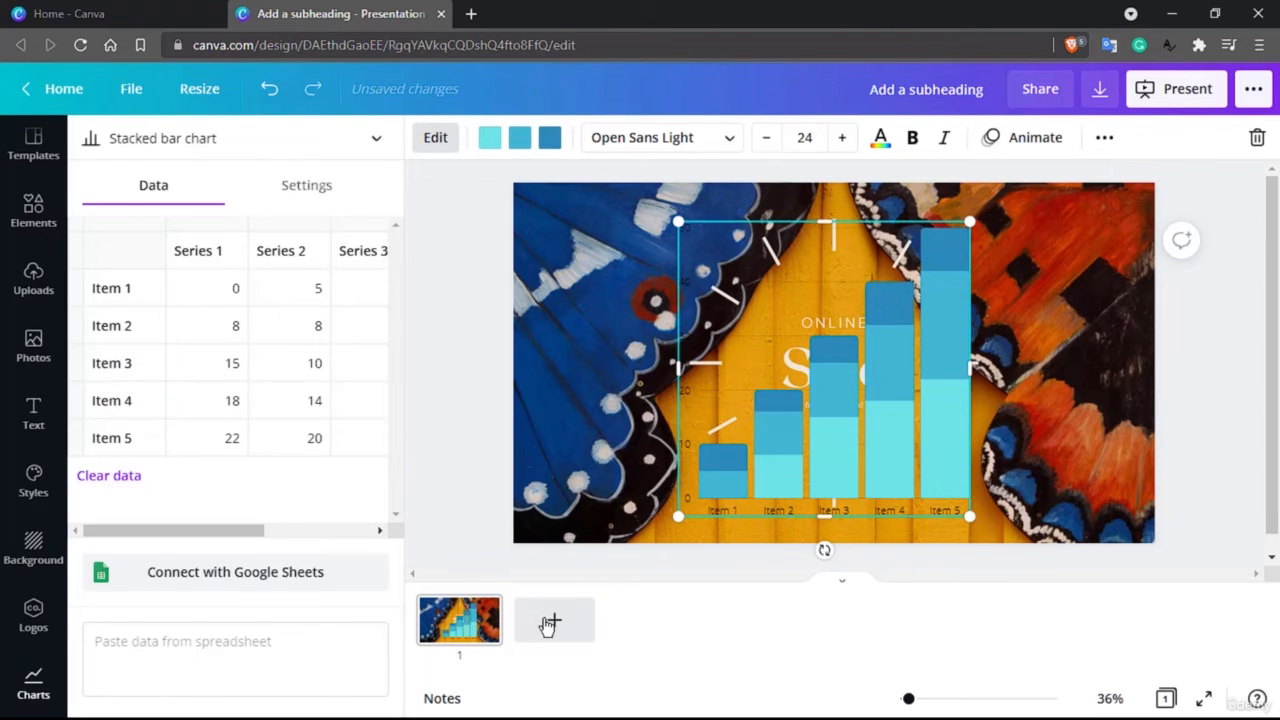
left_click(554, 620)
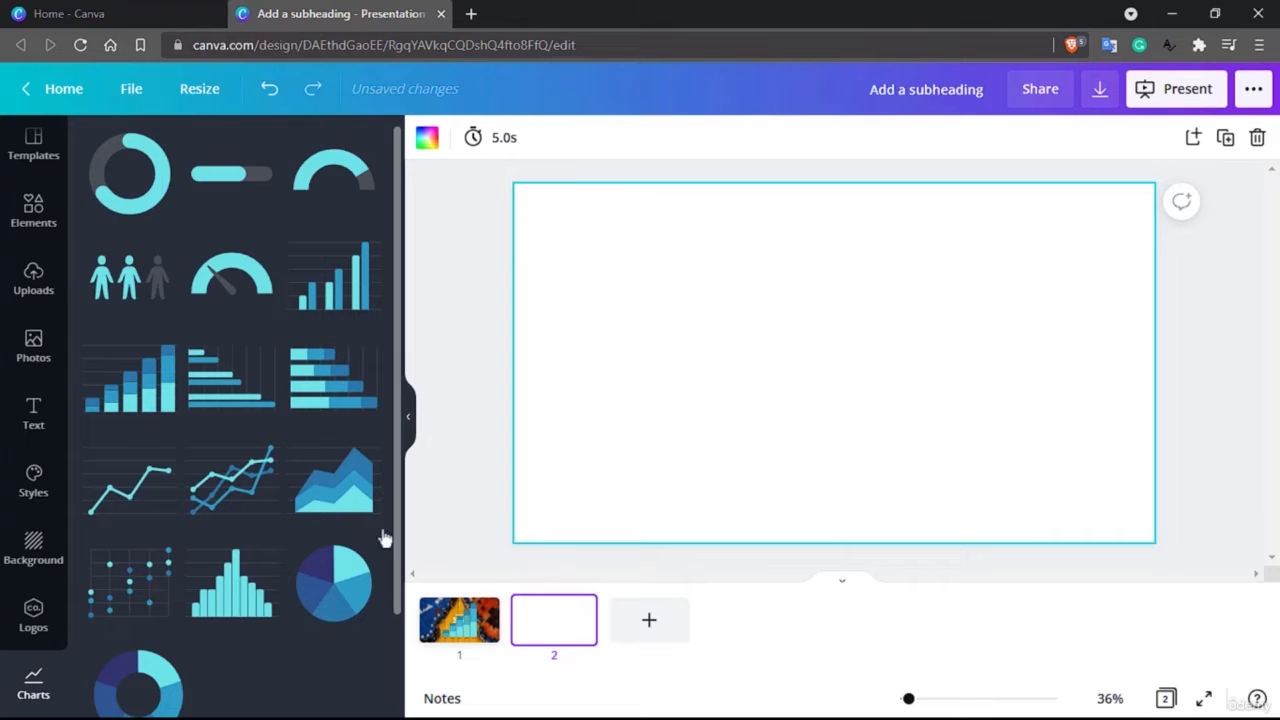
left_click(113, 381)
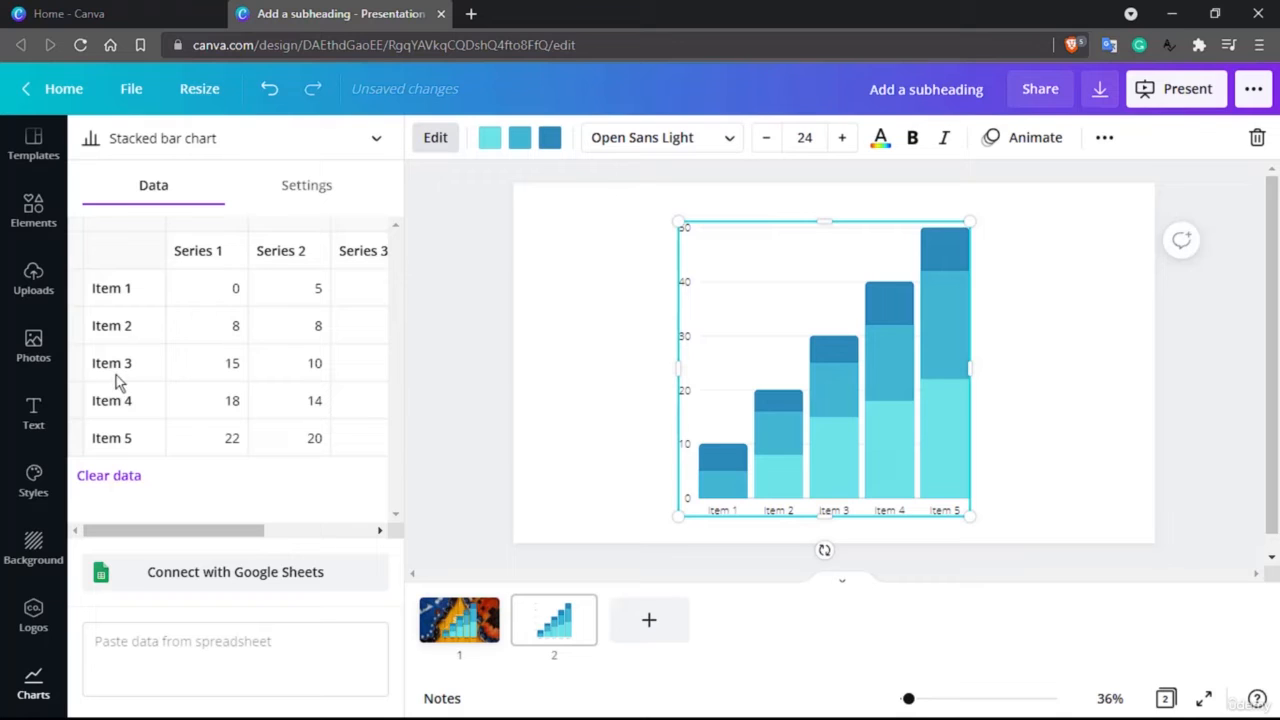
Rename Item 5 in the second page's chart data as Potato
left_click(140, 288)
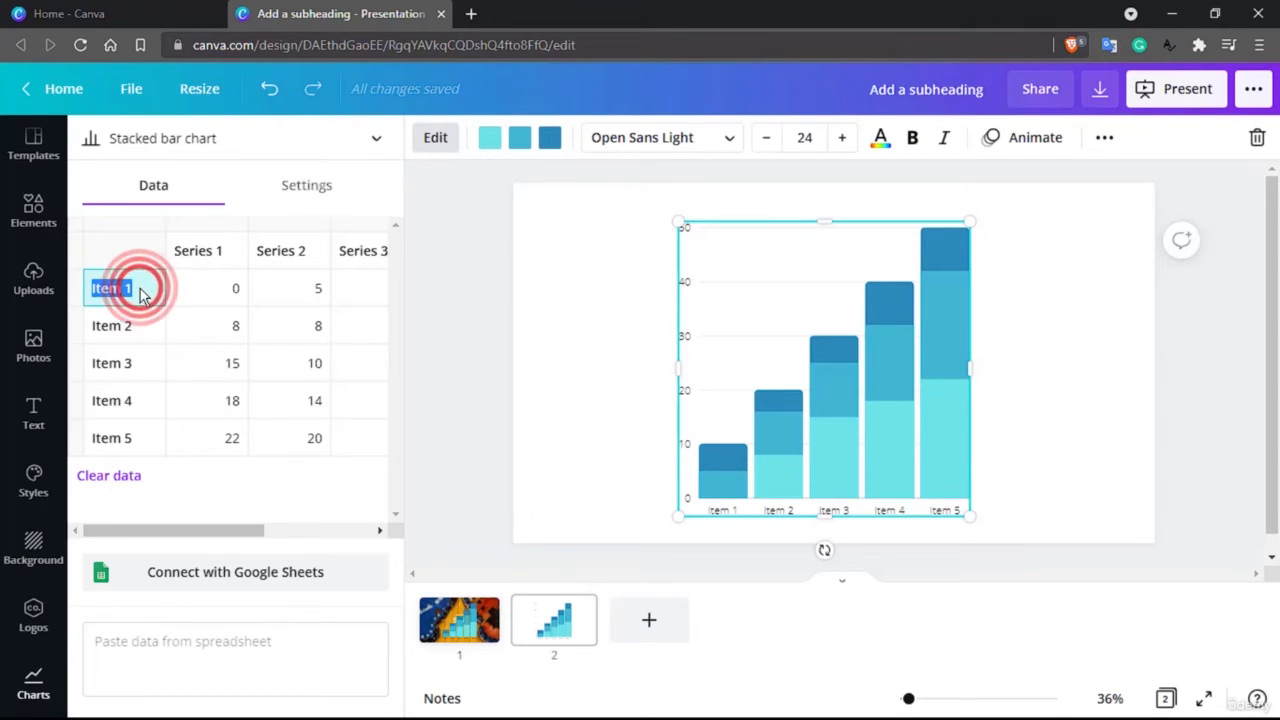
left_click(128, 438)
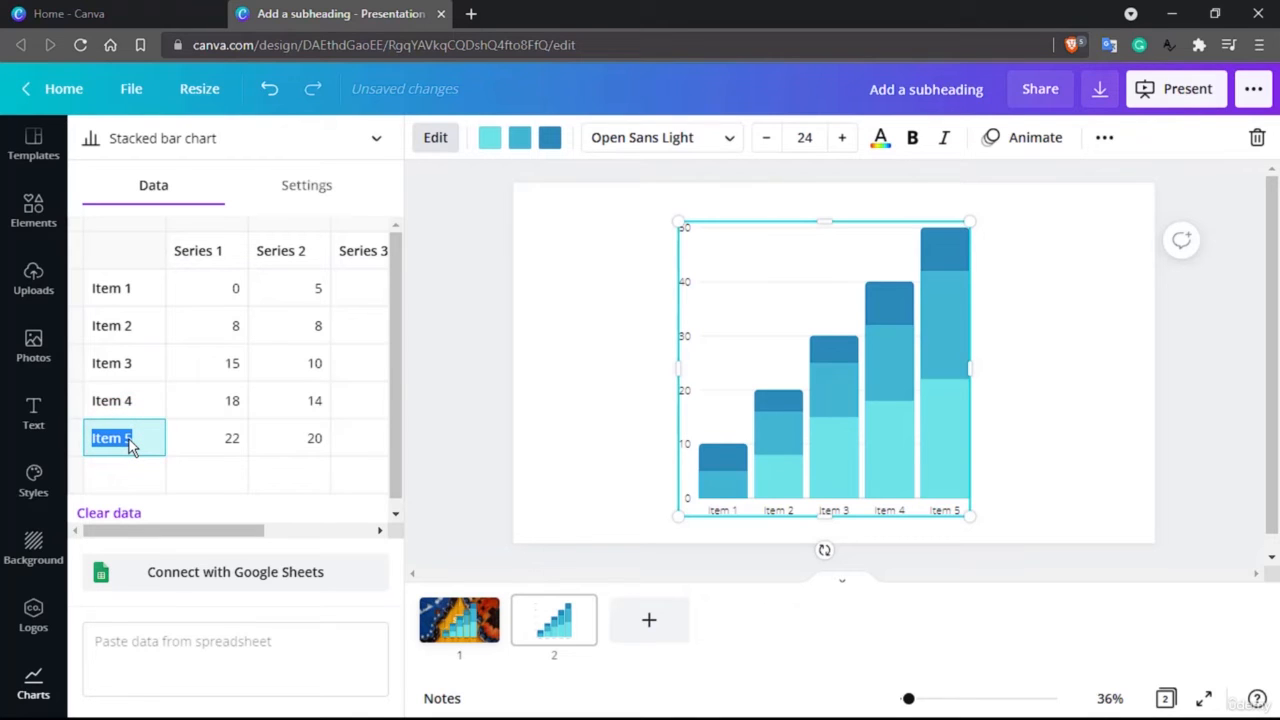
type("Potato")
left_click(222, 455)
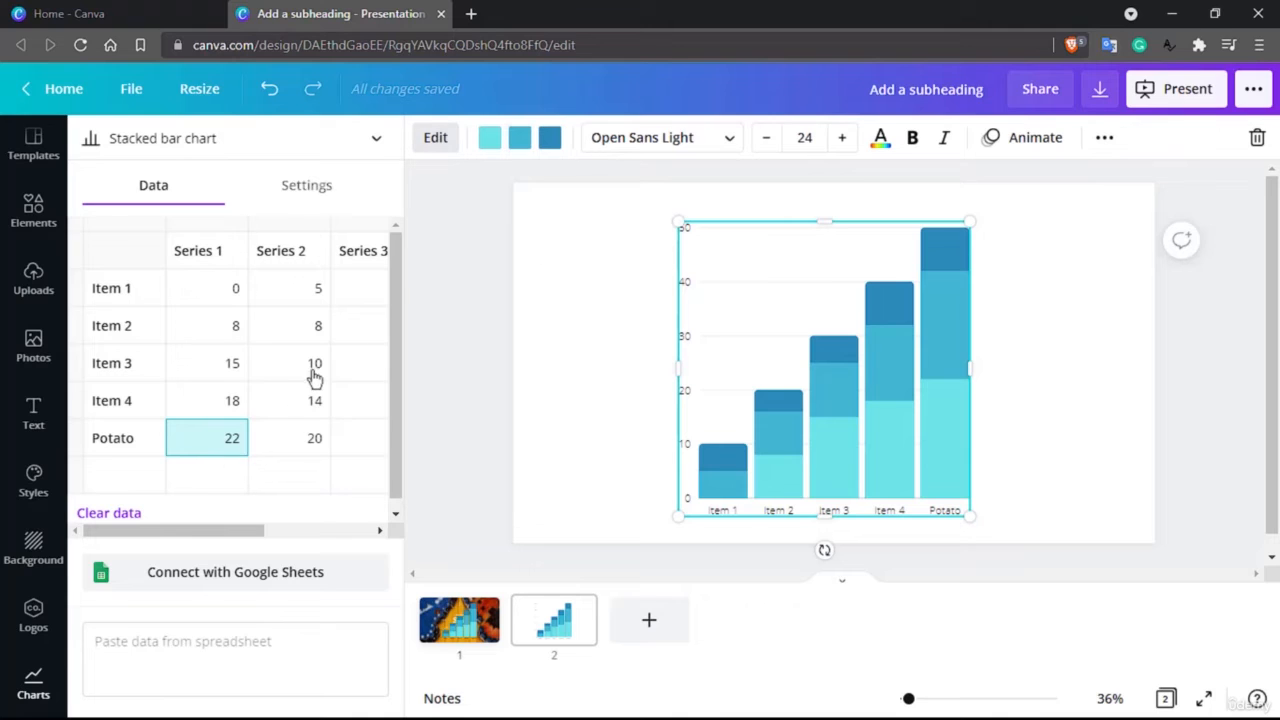
Recolour the chart's stacked series black for the top segments, grey for the middle and light grey for the bottom
left_click(553, 140)
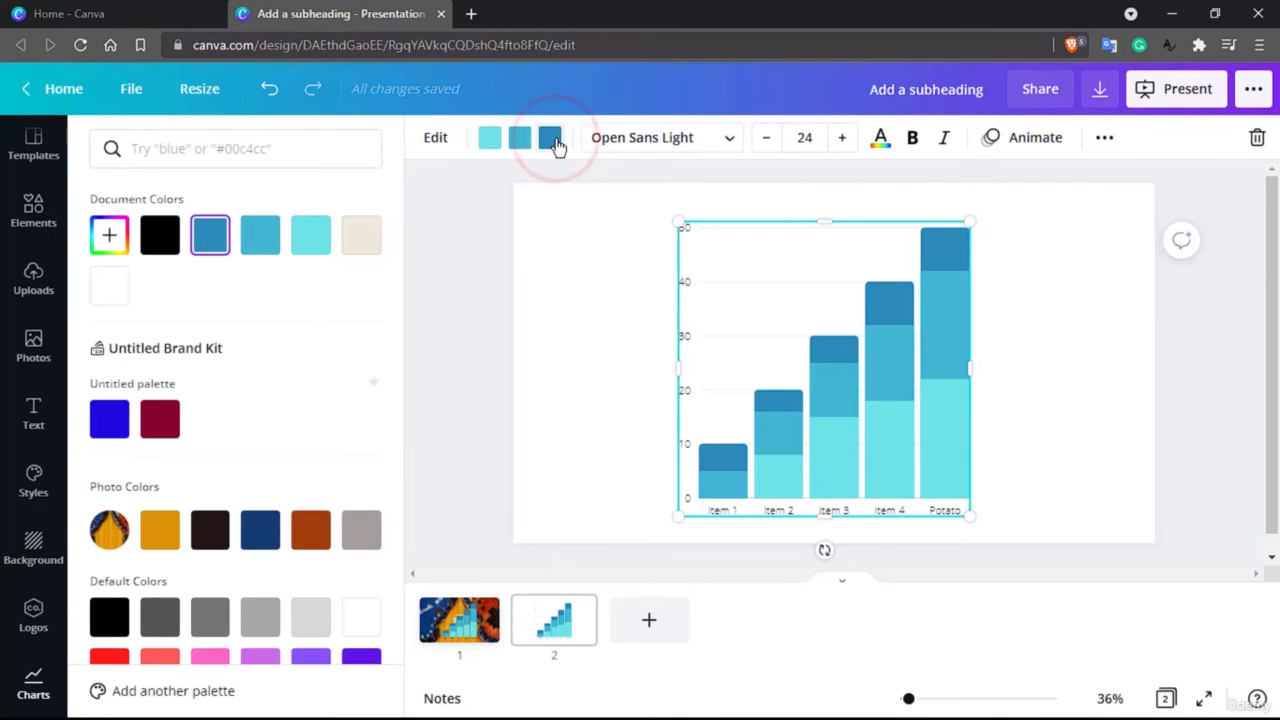
left_click(162, 236)
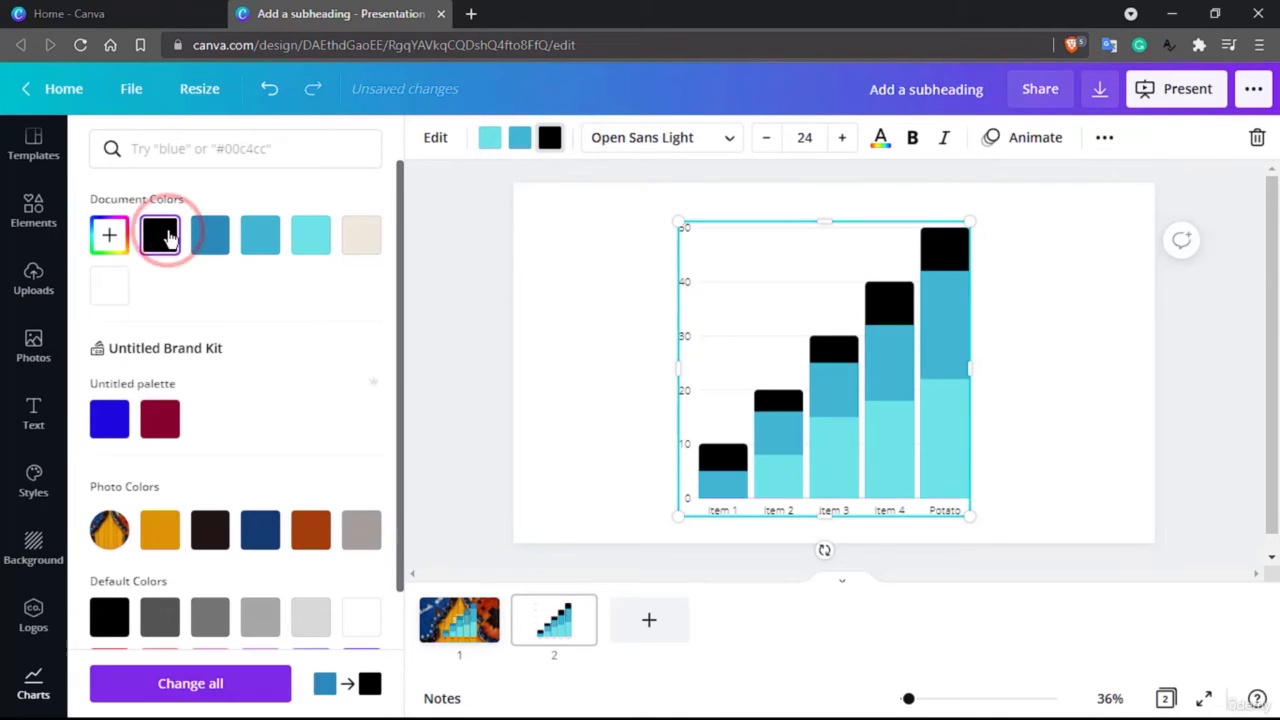
left_click(951, 322)
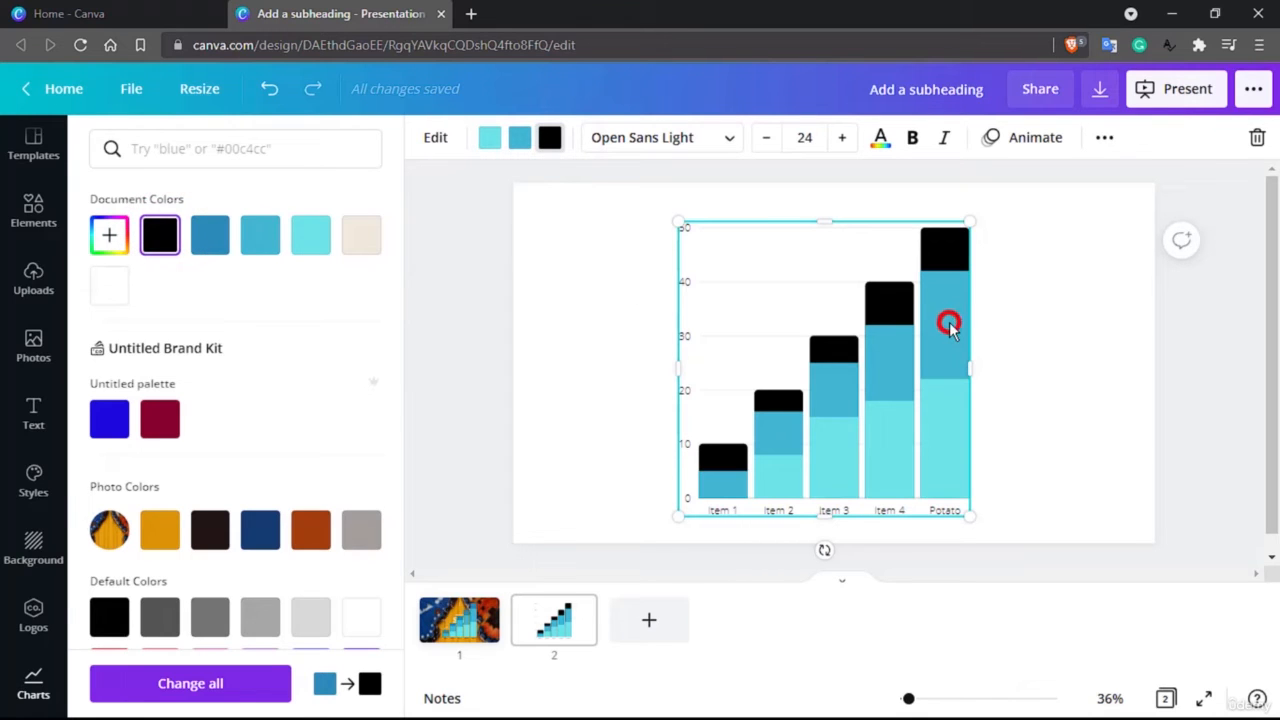
left_click(519, 138)
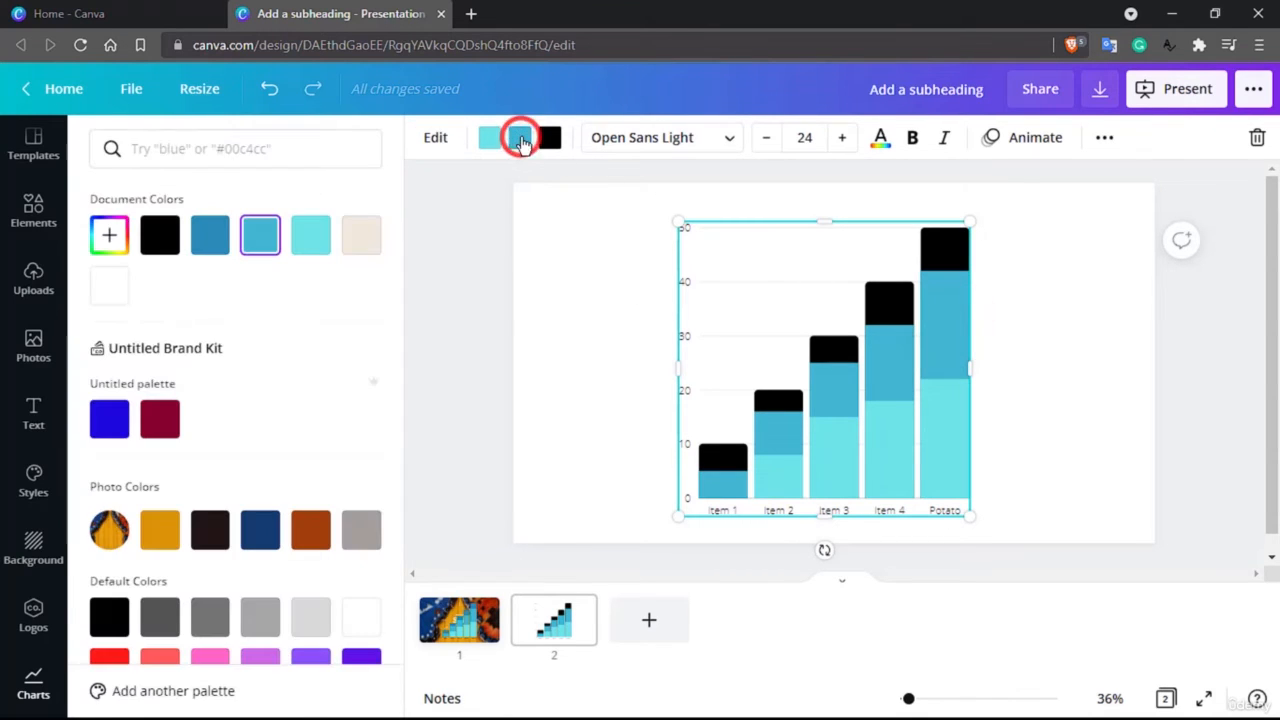
left_click(210, 620)
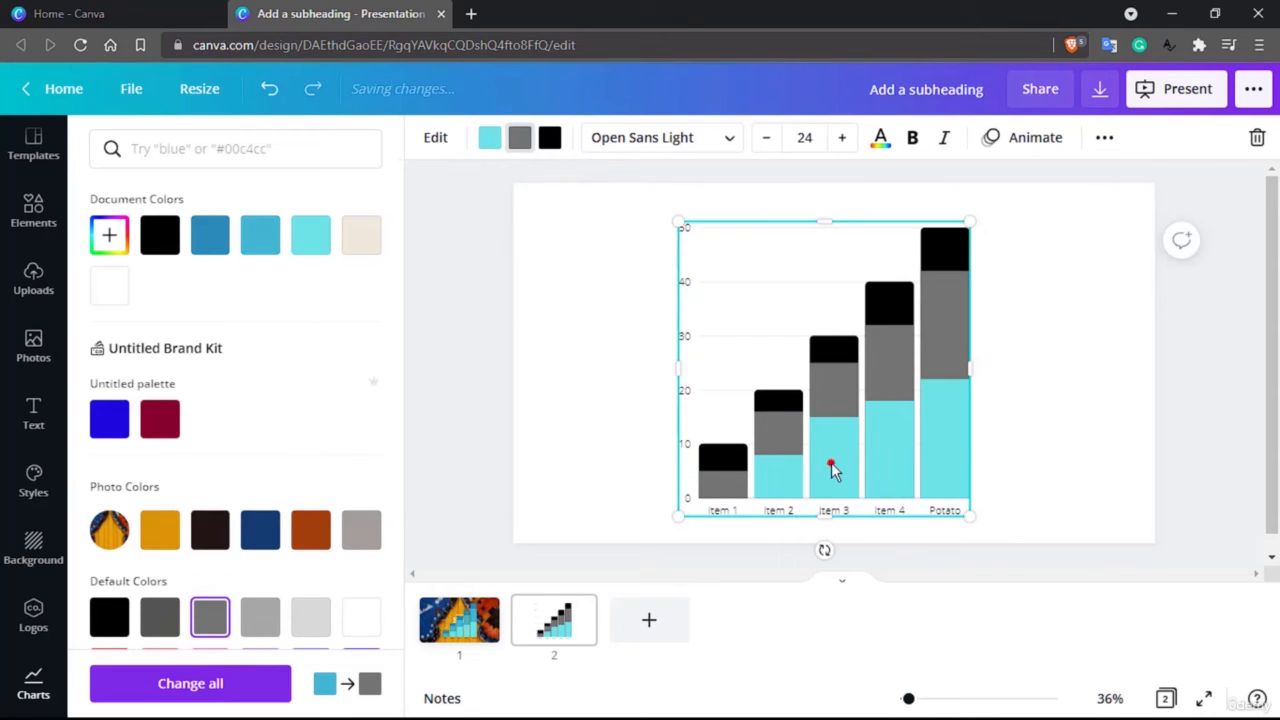
left_click(831, 462)
left_click(489, 137)
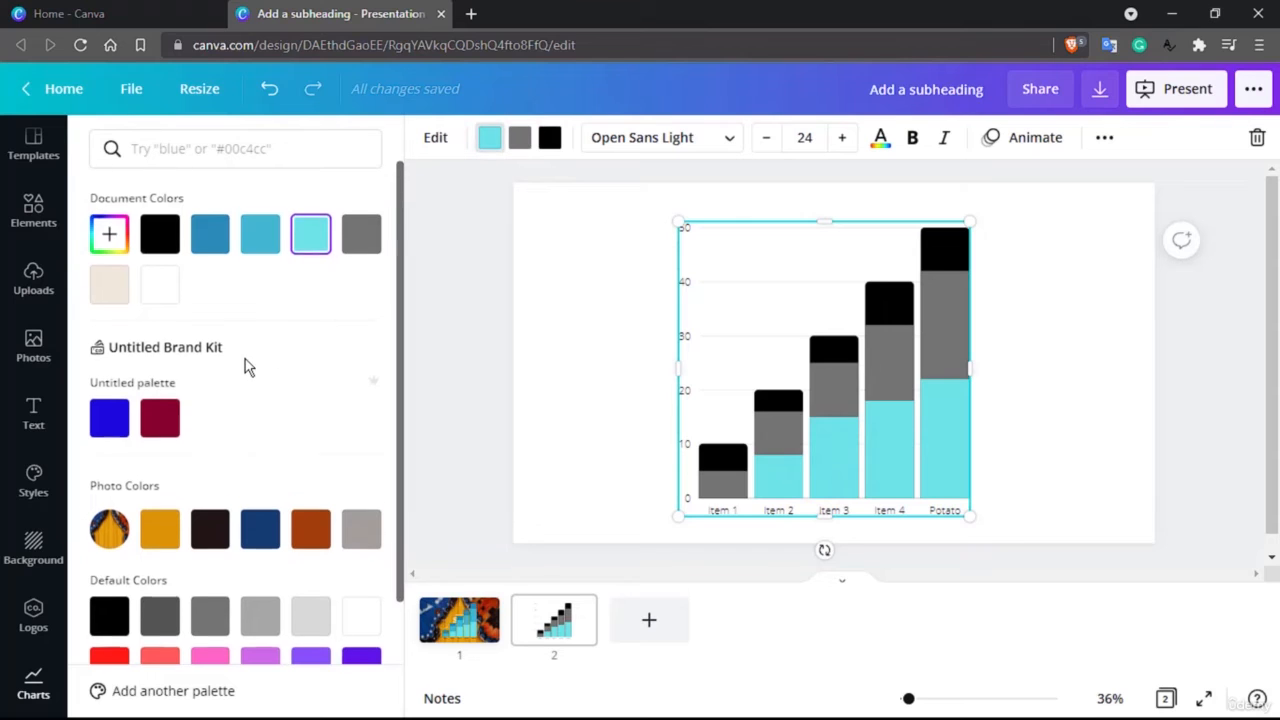
scroll(249, 366, "down", 3)
left_click(313, 474)
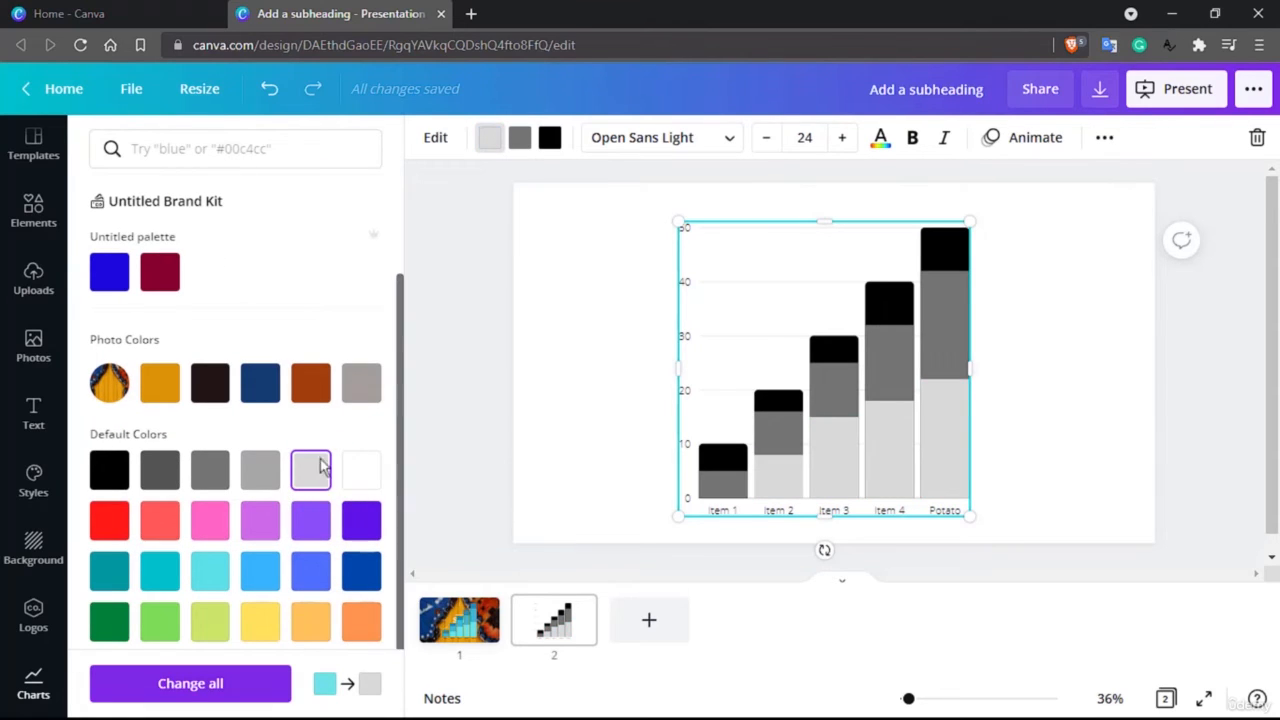
Undo the chart's series colour changes and reopen its data table
left_click(268, 89)
left_click(268, 89)
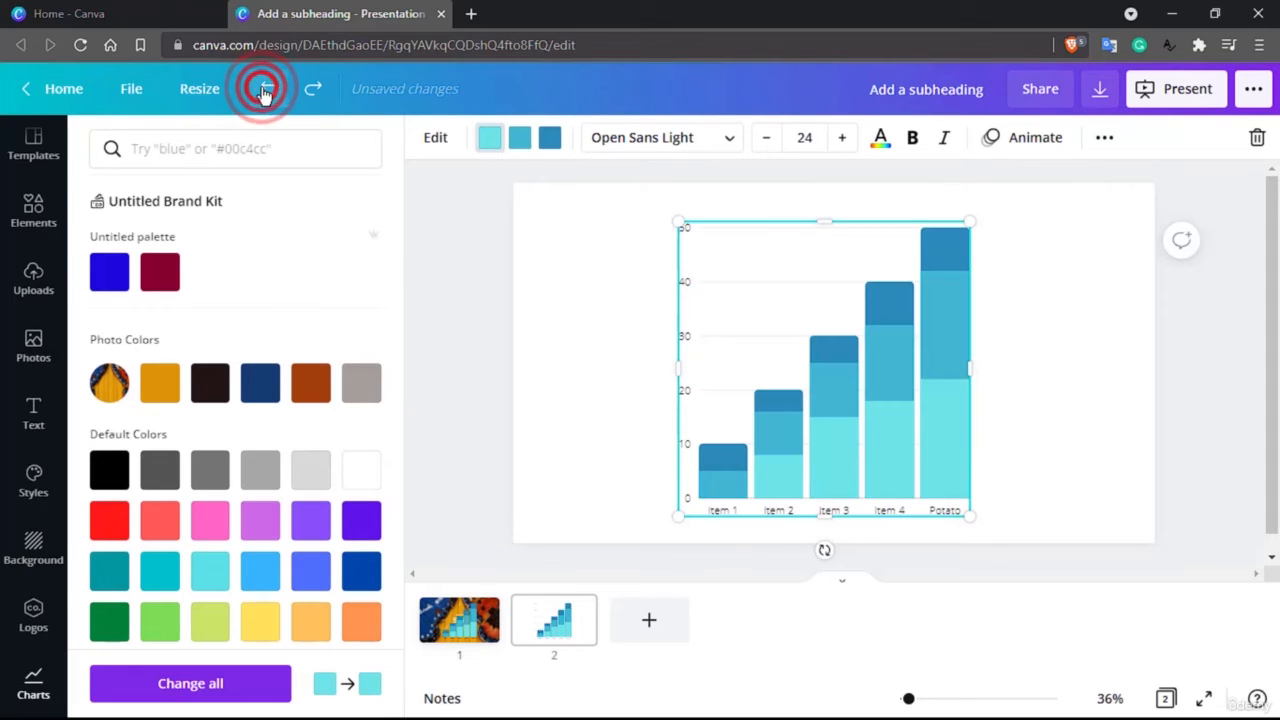
left_click(807, 438)
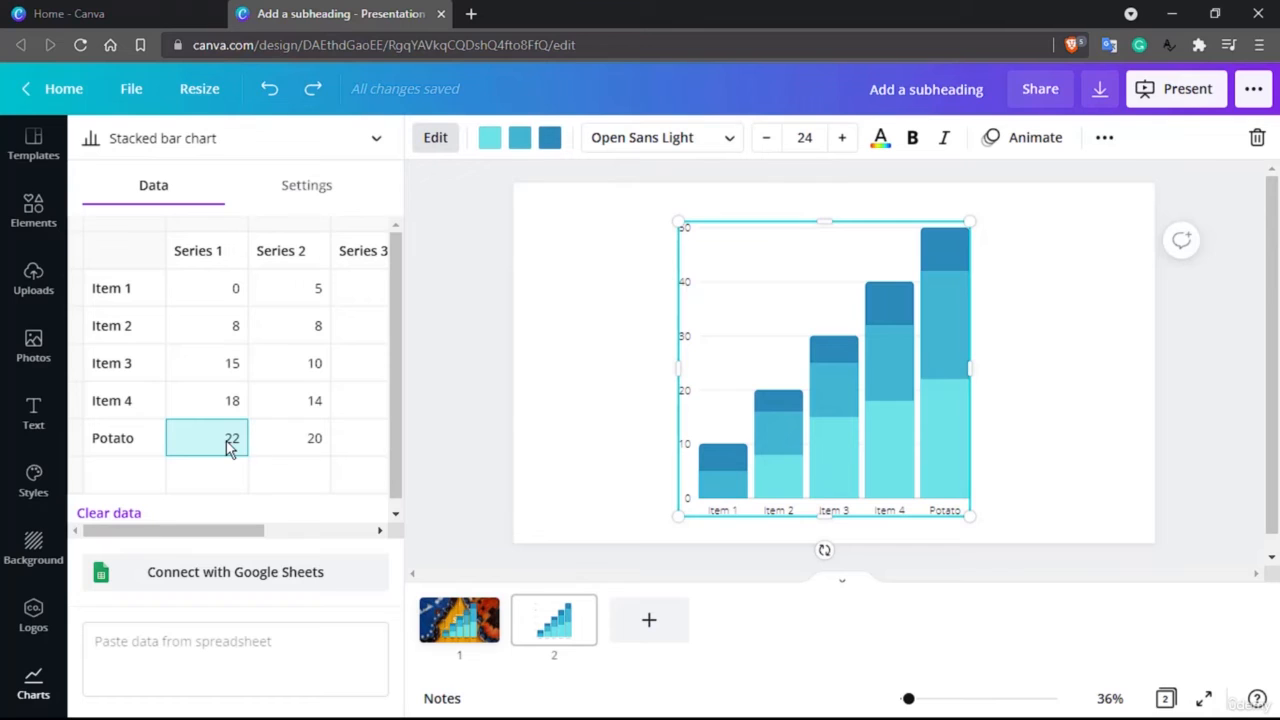
Set the Series 1 values to 5 for Item 2, 10 for Item 3, 15 for Item 4 and 20 for Potato
left_click(207, 288)
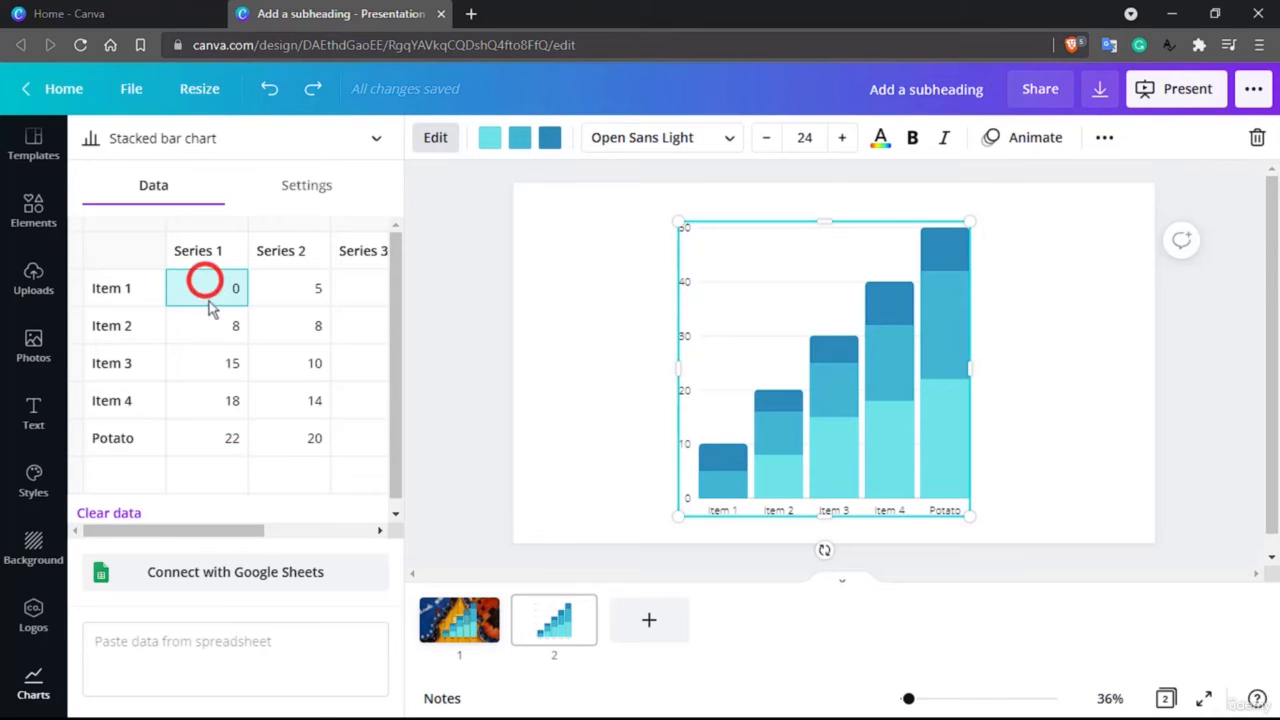
left_click(207, 327)
type("5")
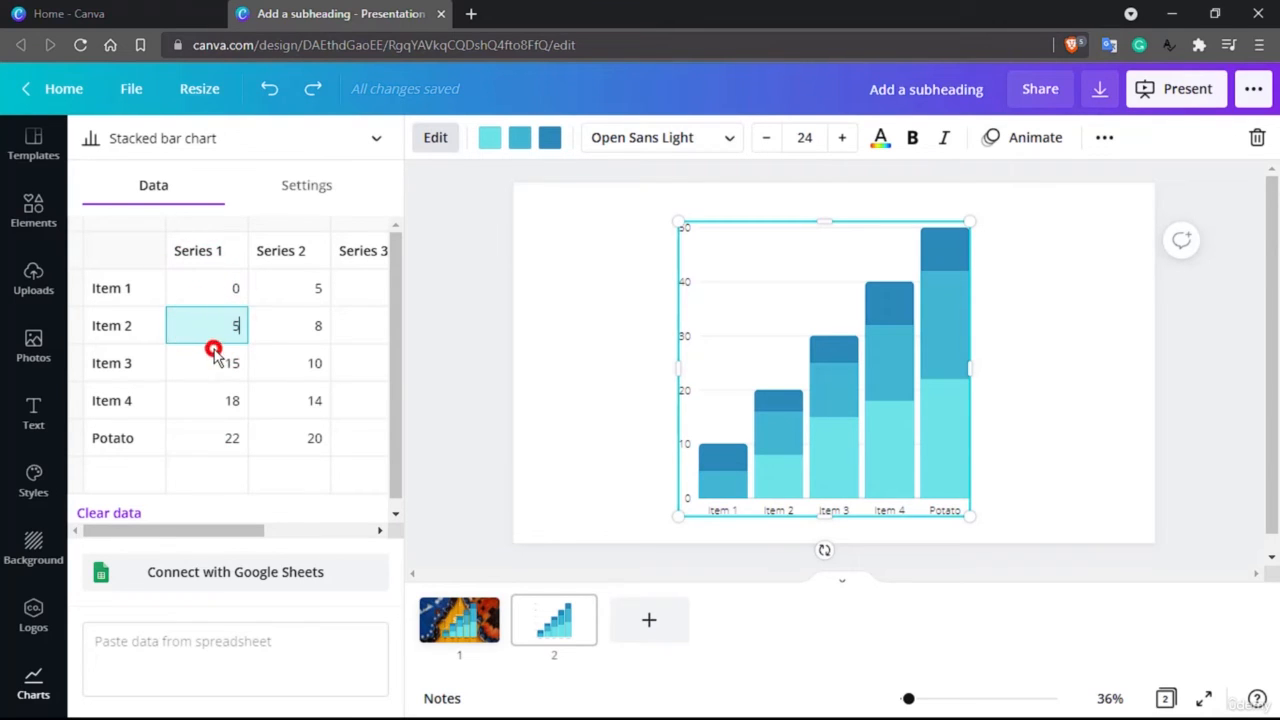
left_click(210, 350)
type("10")
left_click(216, 402)
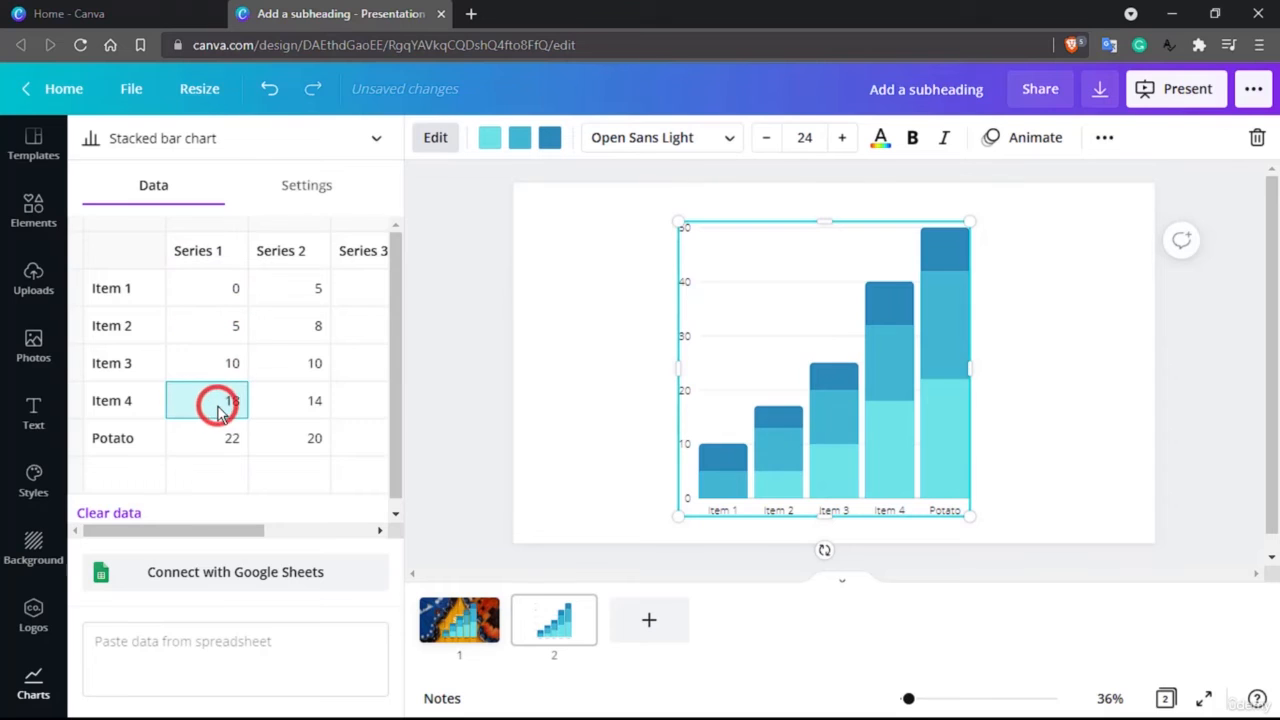
type("15")
left_click(235, 448)
key("BackSpace")
key("BackSpace")
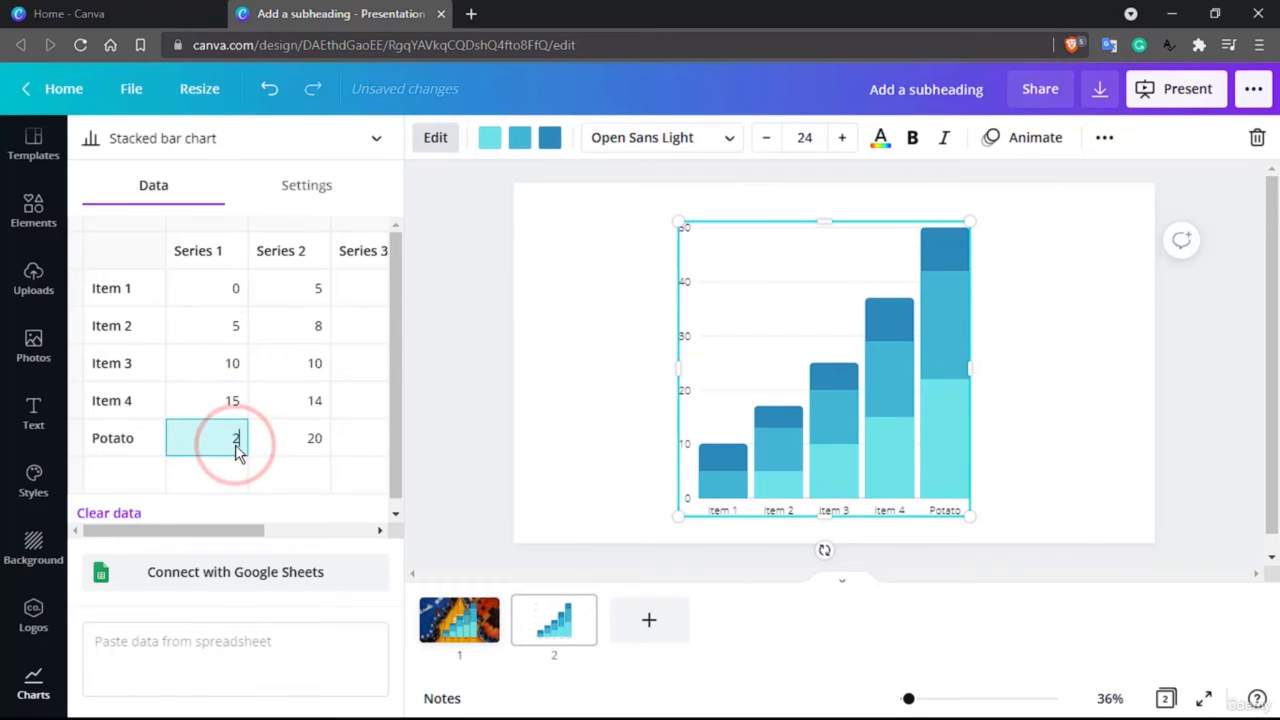
type("20")
Set the Series 2 values to 10 for Potato and 5 for Item 4
left_click(314, 440)
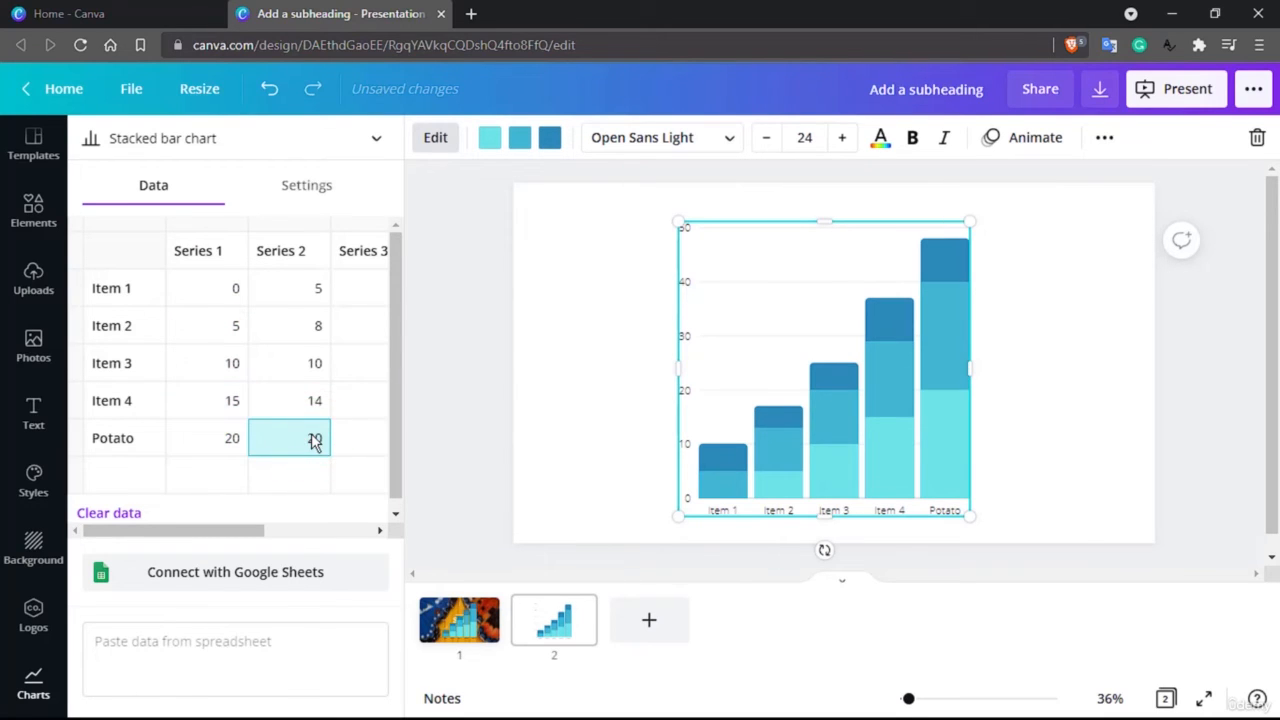
left_click(311, 404)
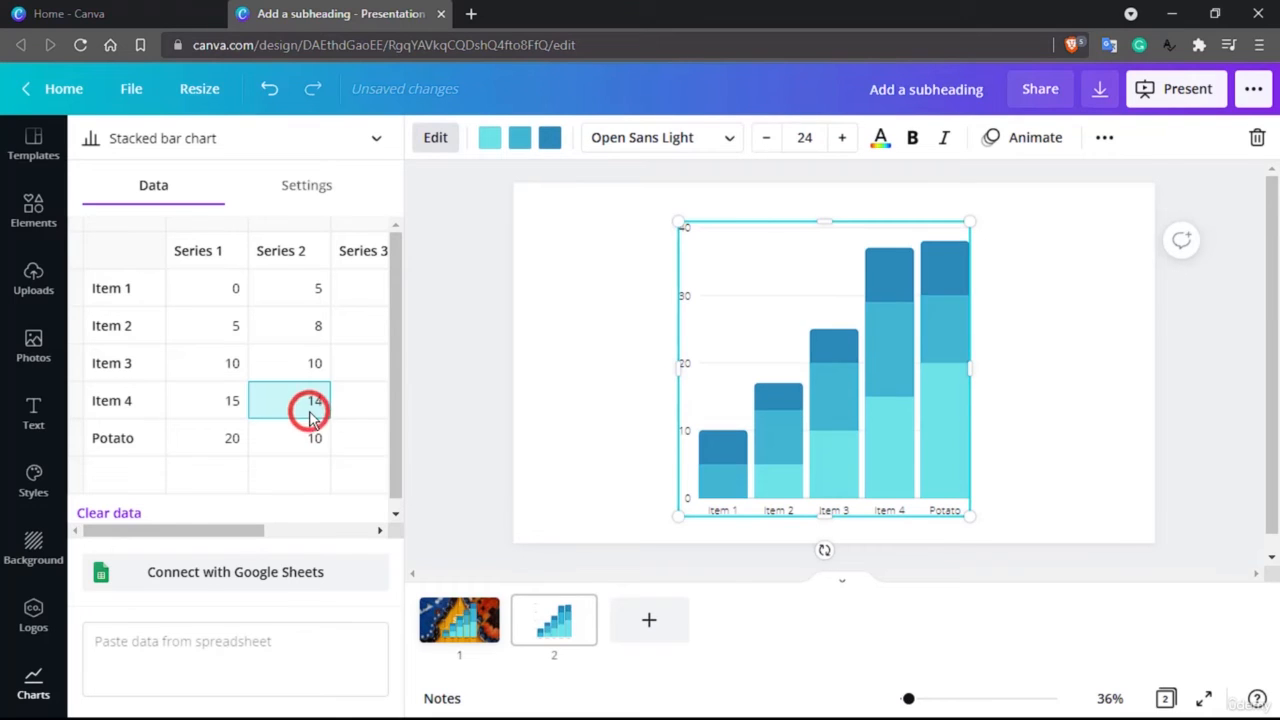
key("BackSpace")
key("BackSpace")
type("5")
Set the Series 2 values of Item 3, Item 2 and Item 1 to 0
left_click(315, 366)
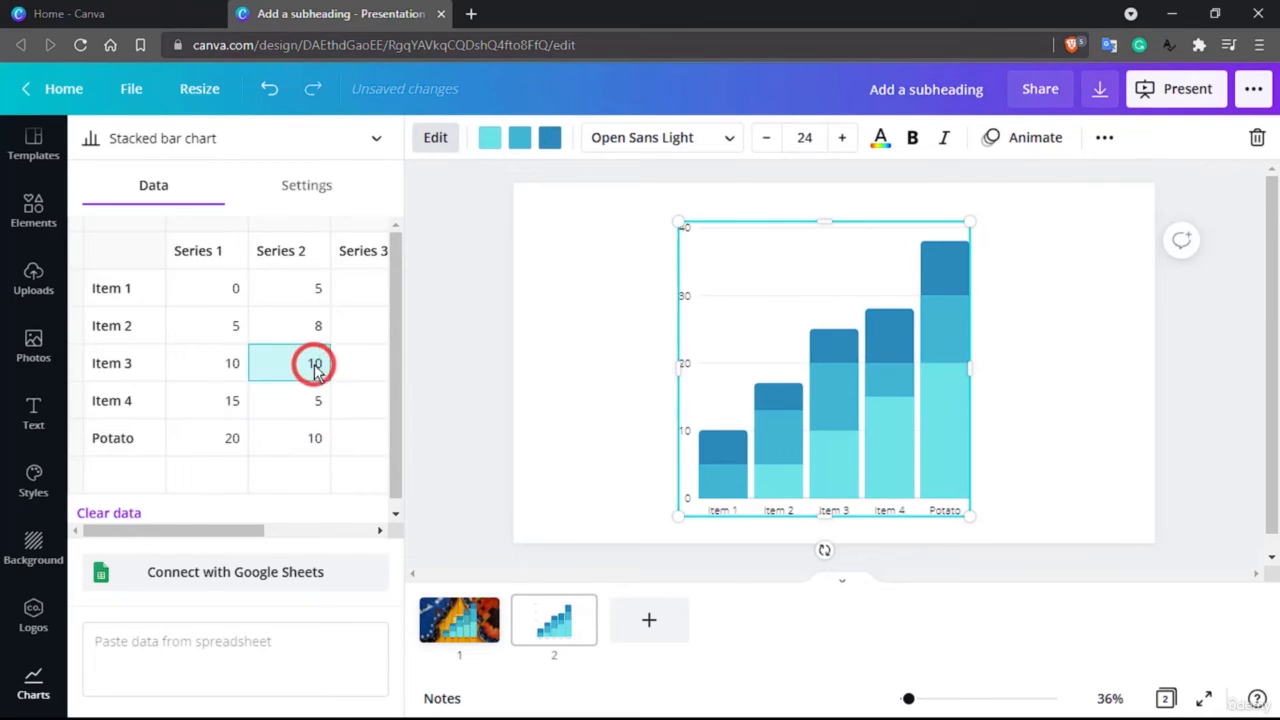
key("BackSpace")
key("BackSpace")
type("0")
left_click(314, 317)
key("BackSpace")
type("0")
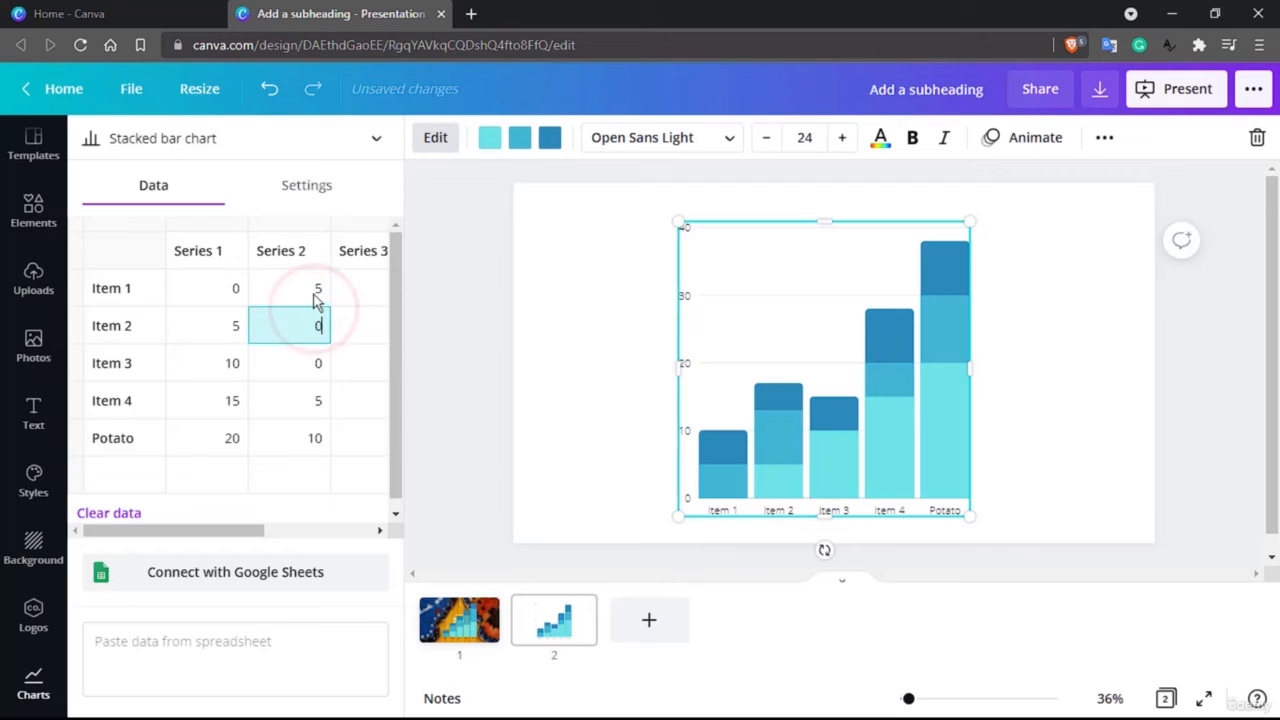
left_click(314, 290)
key("BackSpace")
type("0")
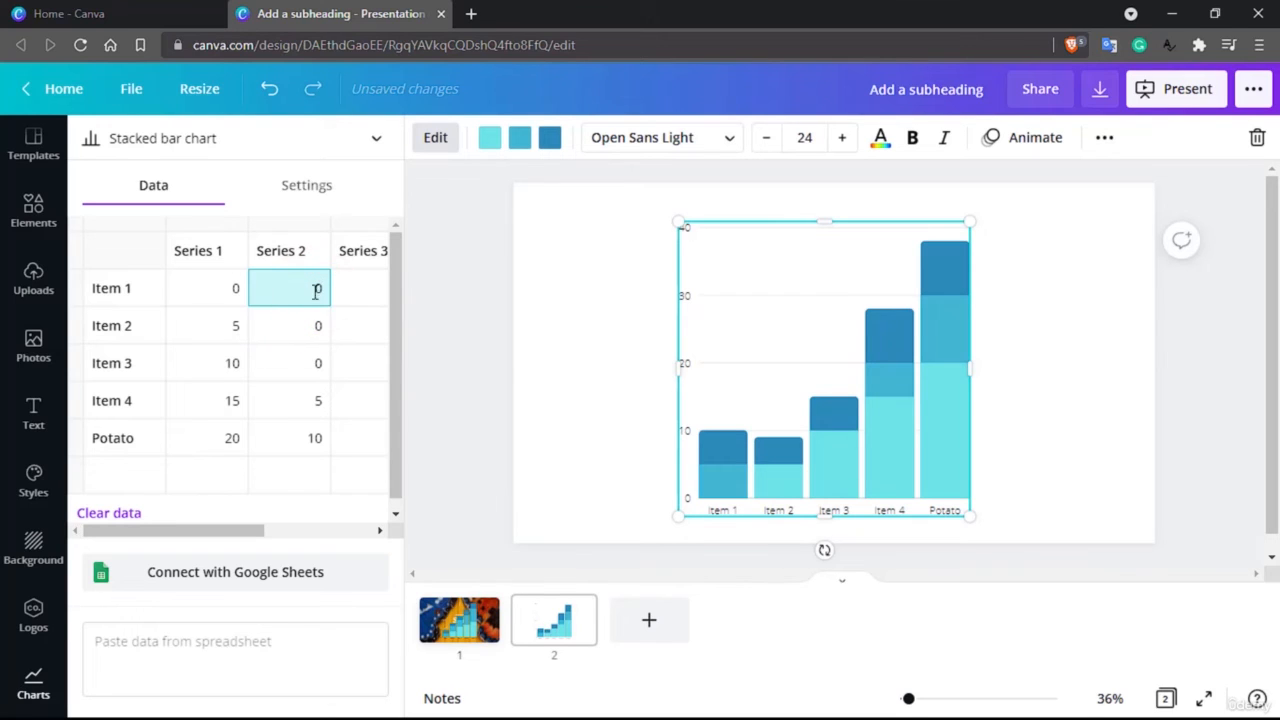
left_click(318, 380)
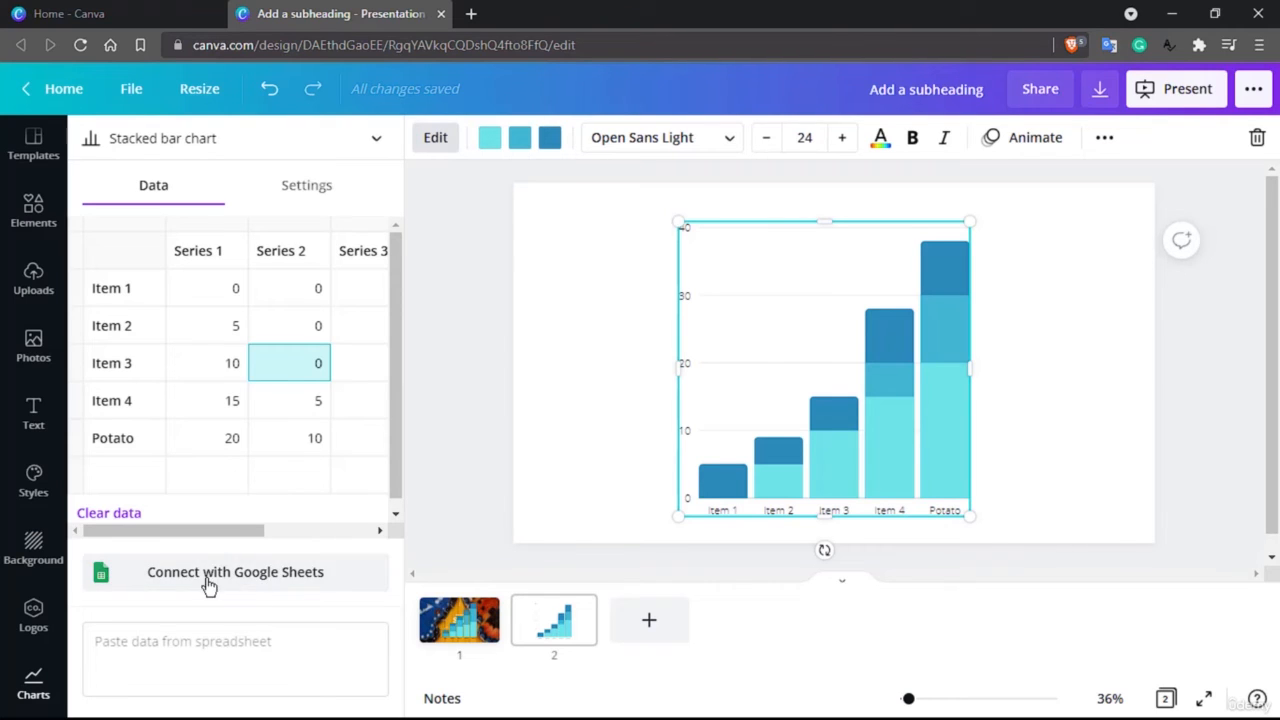
Try the chart without its labels and without its grid lines and ticks, turning each one back on
left_click(310, 199)
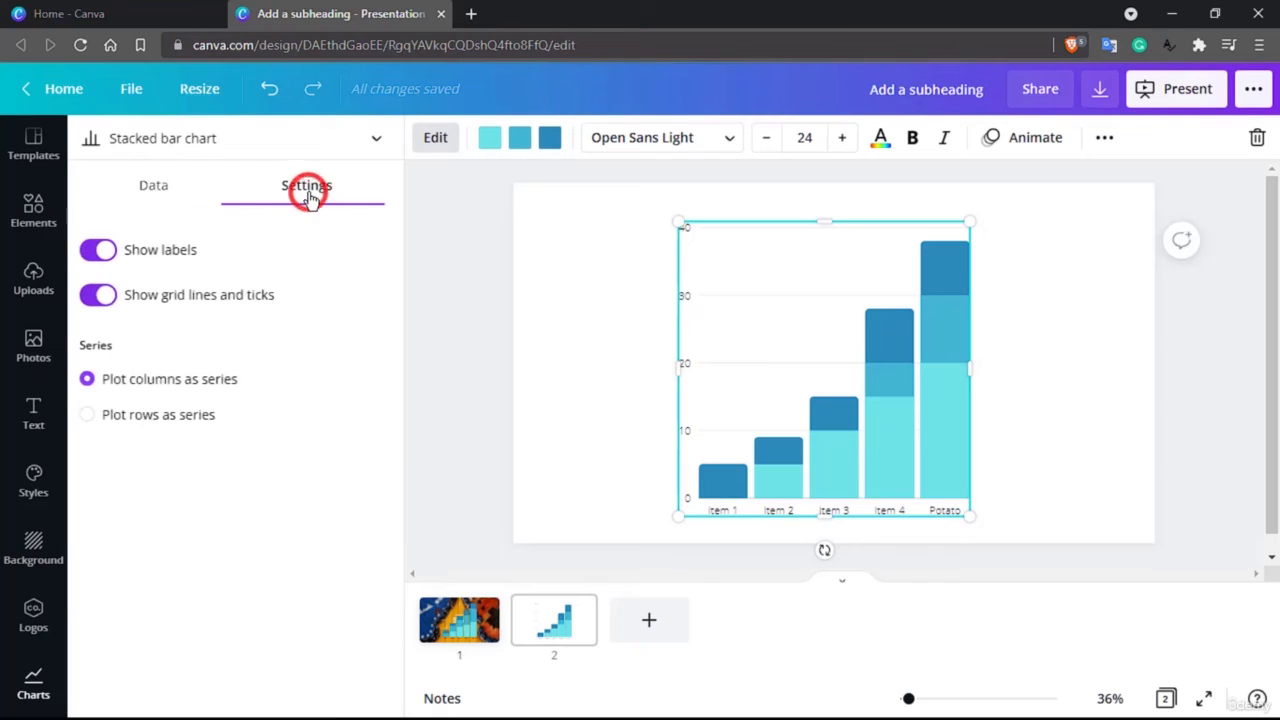
left_click(100, 250)
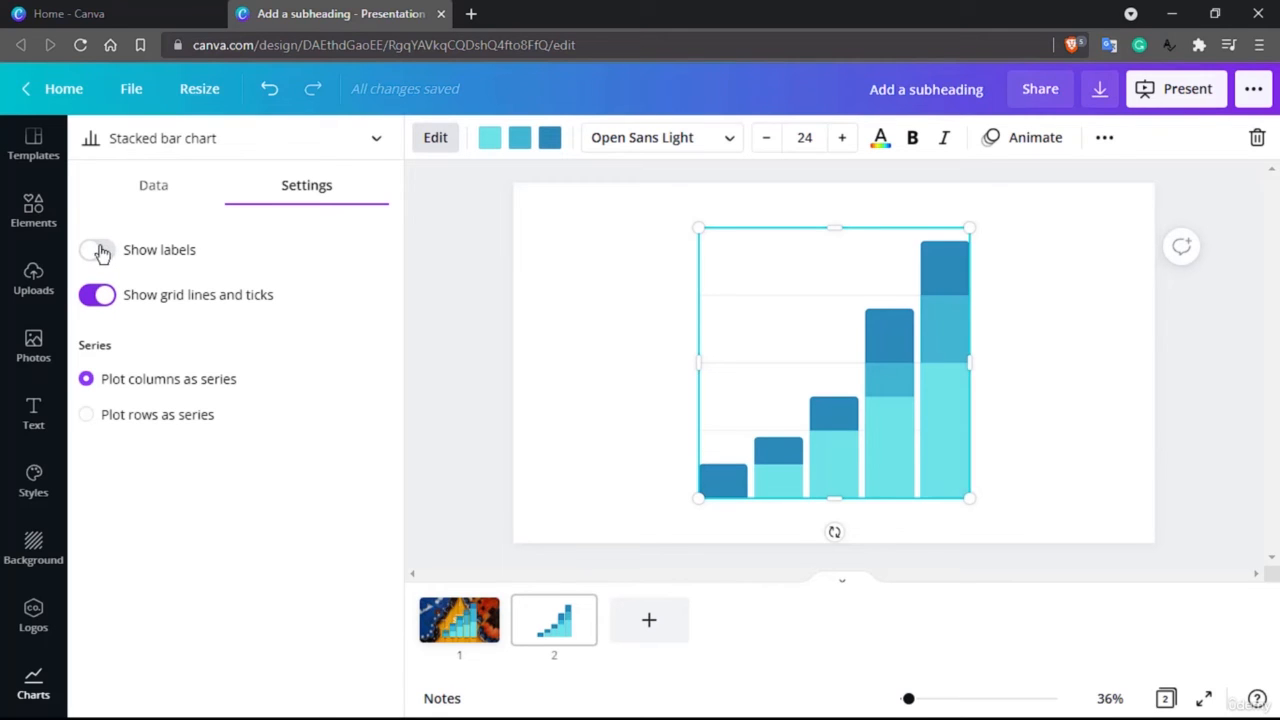
left_click(100, 250)
left_click(108, 305)
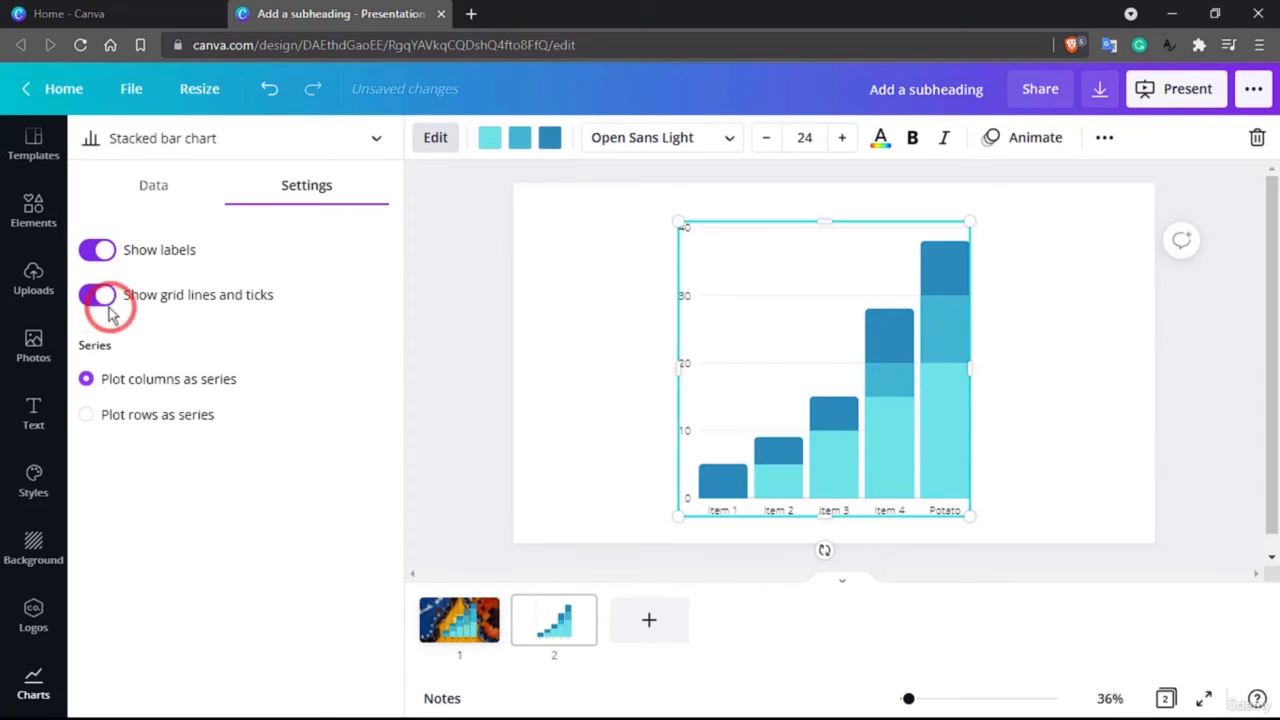
left_click(101, 302)
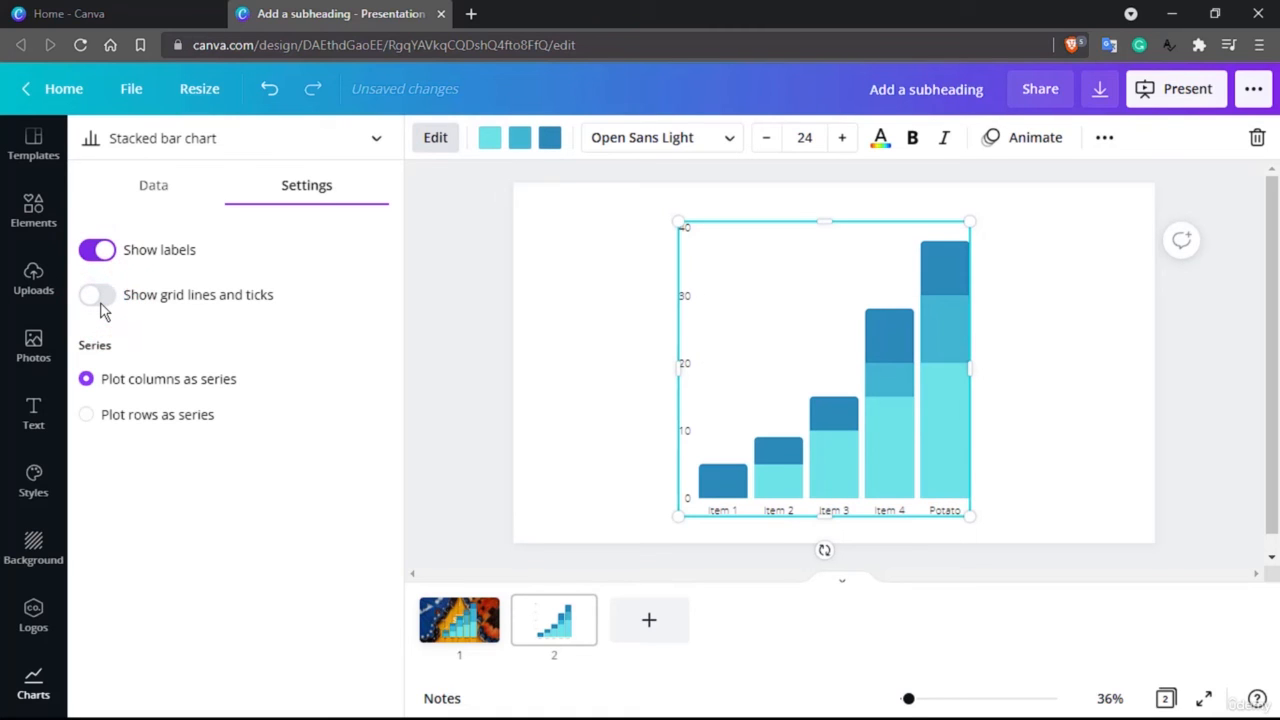
left_click(92, 305)
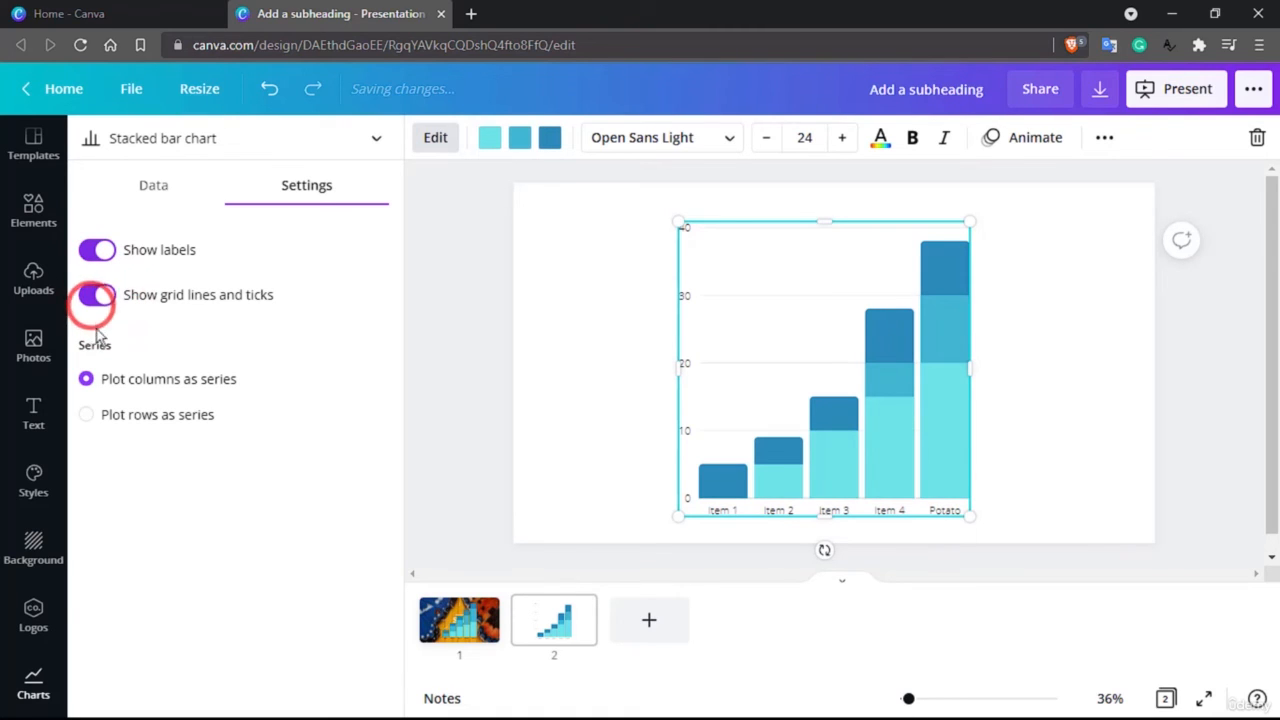
Try plotting the chart's rows as series, and switch back to plotting columns as series
left_click(116, 424)
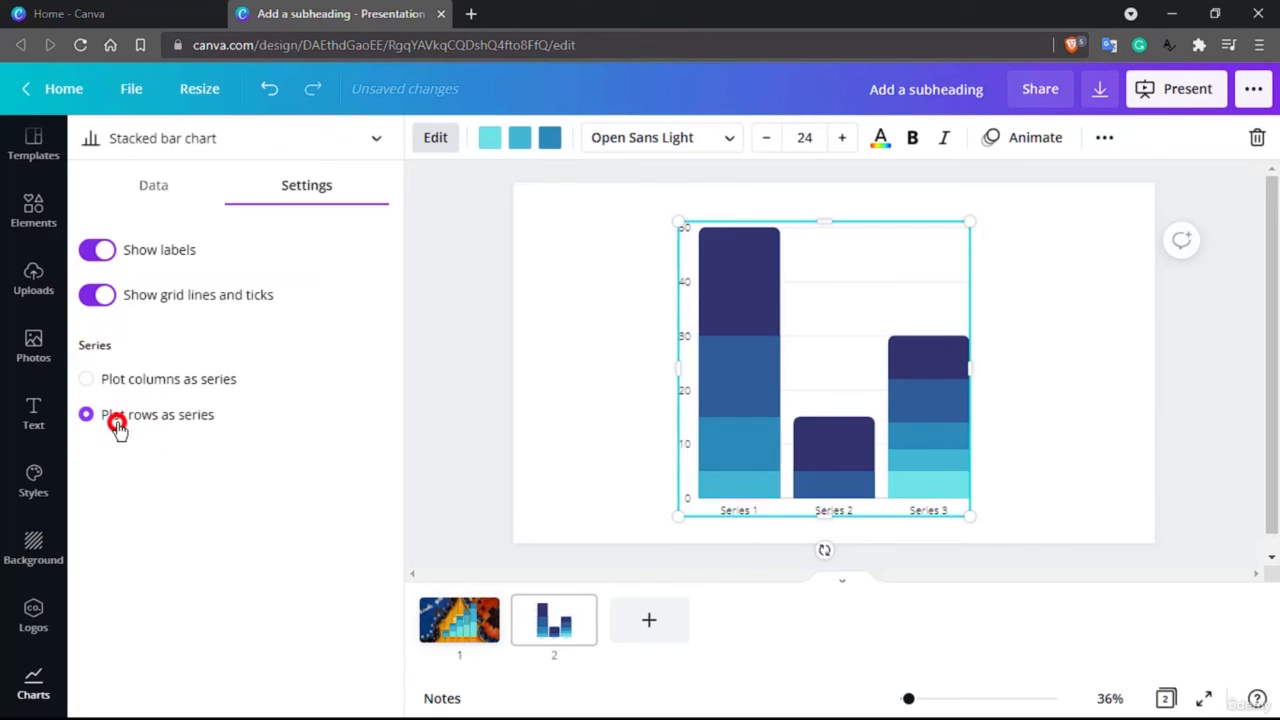
left_click(104, 371)
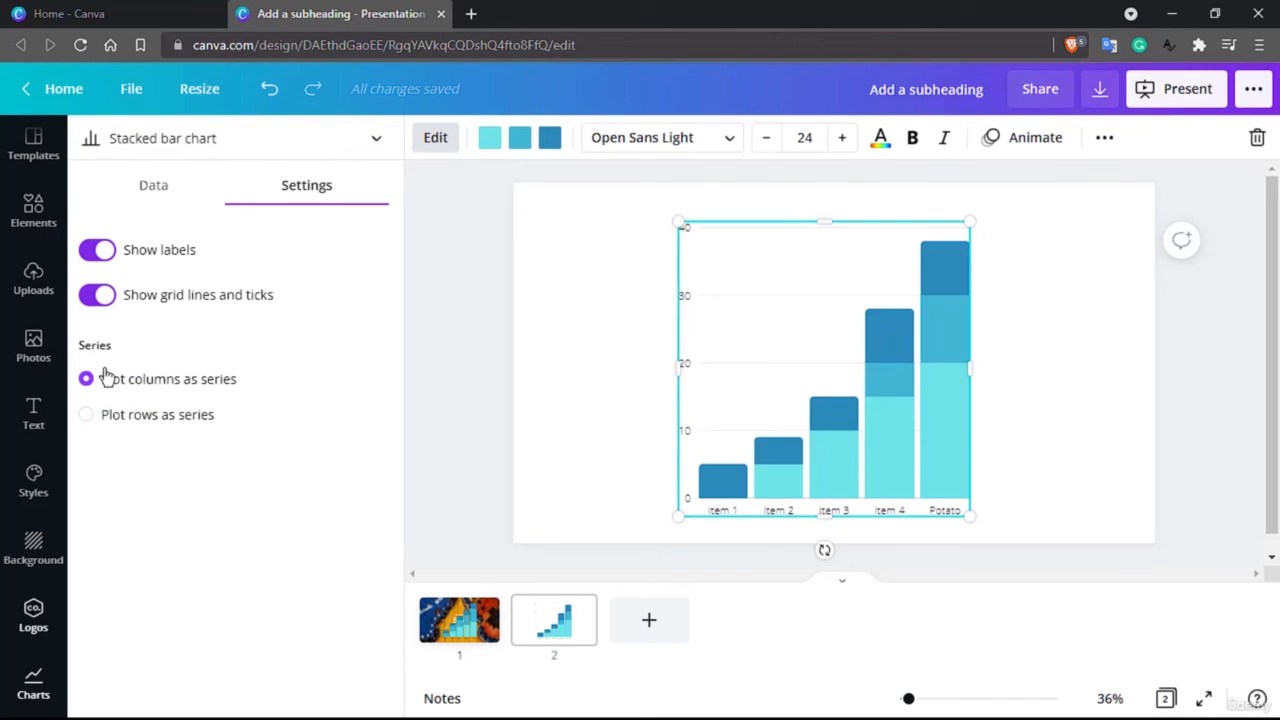
scroll(33, 685, "down", 1)
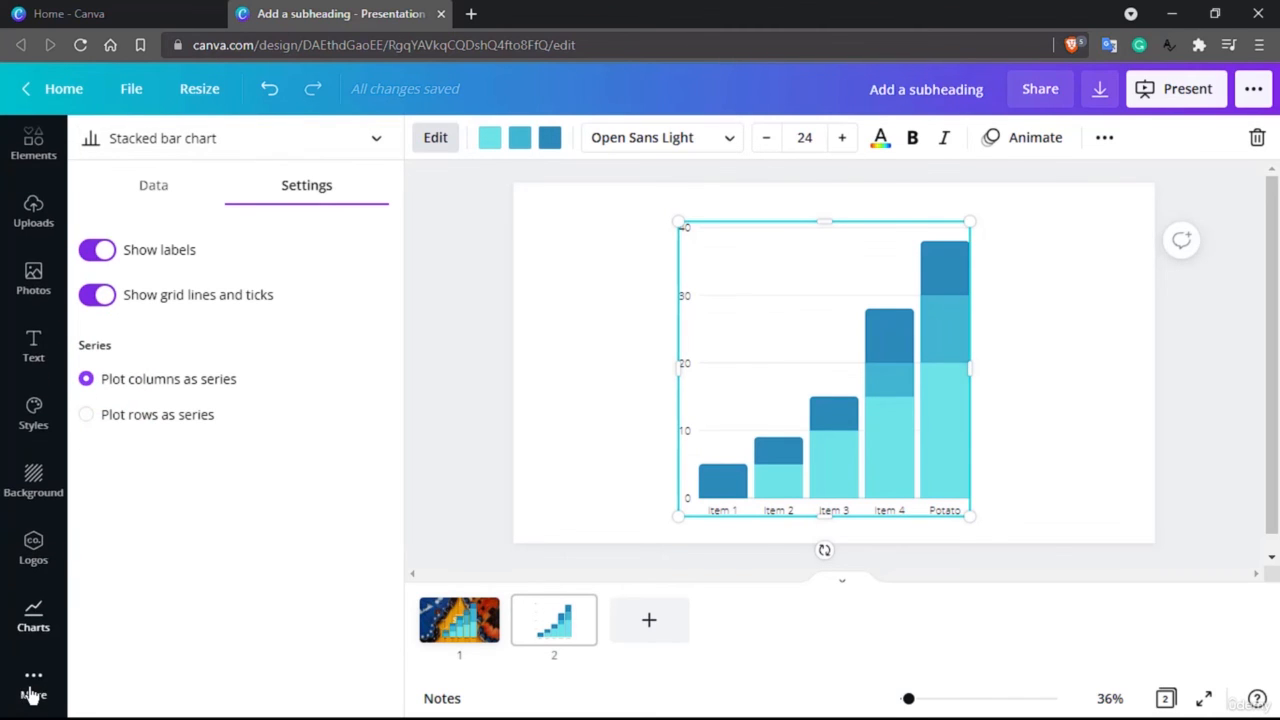
scroll(33, 695, "up", 1)
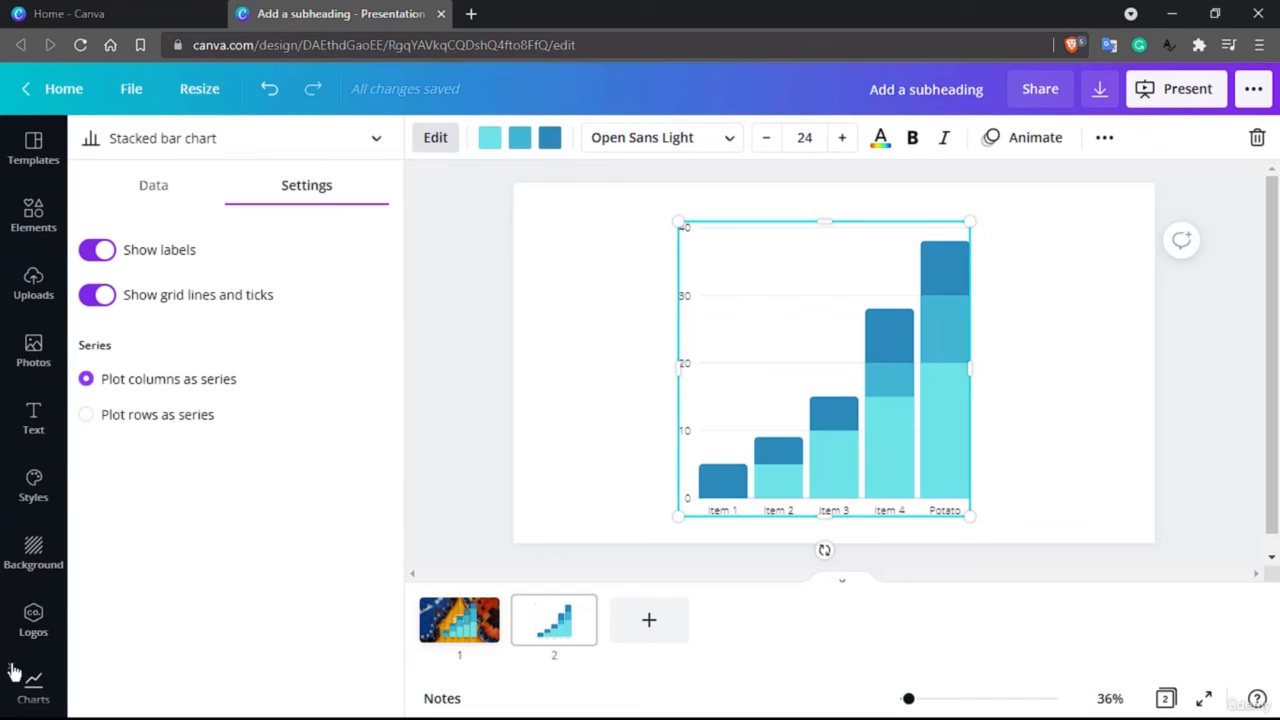
Remove Charts from the sidebar shortcuts and open Folders from the additional apps
left_click(11, 665)
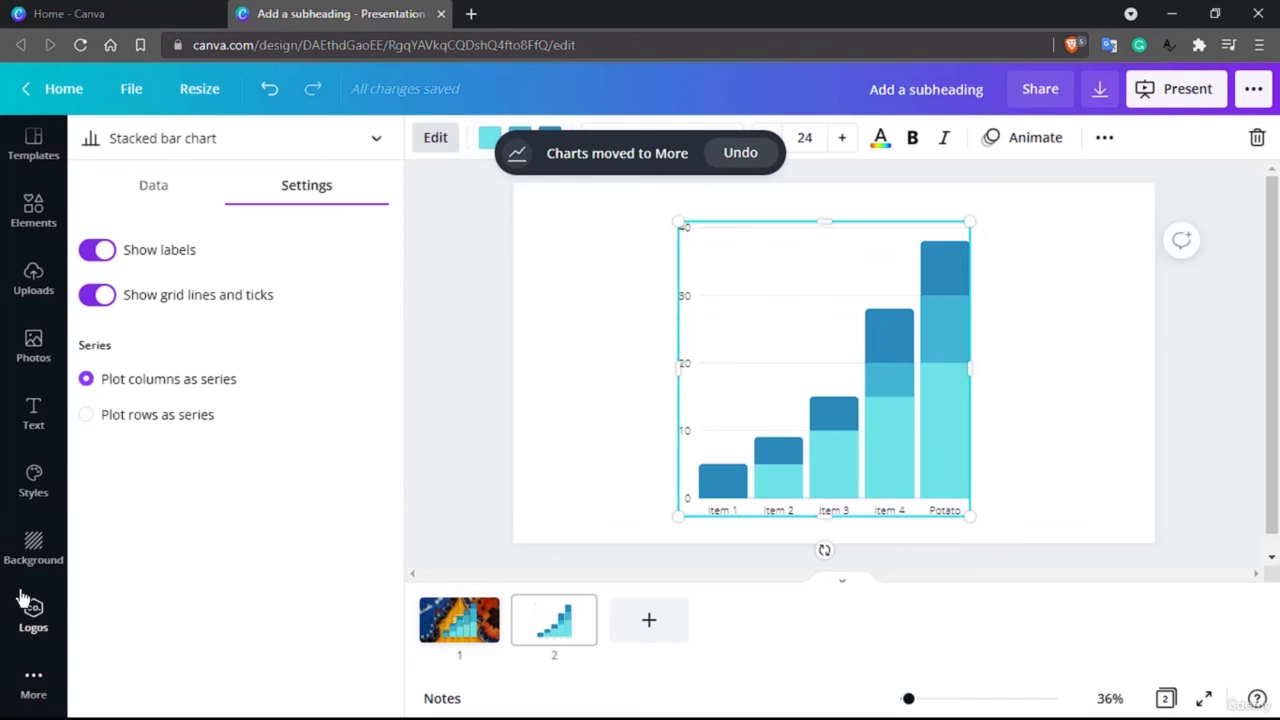
left_click(36, 688)
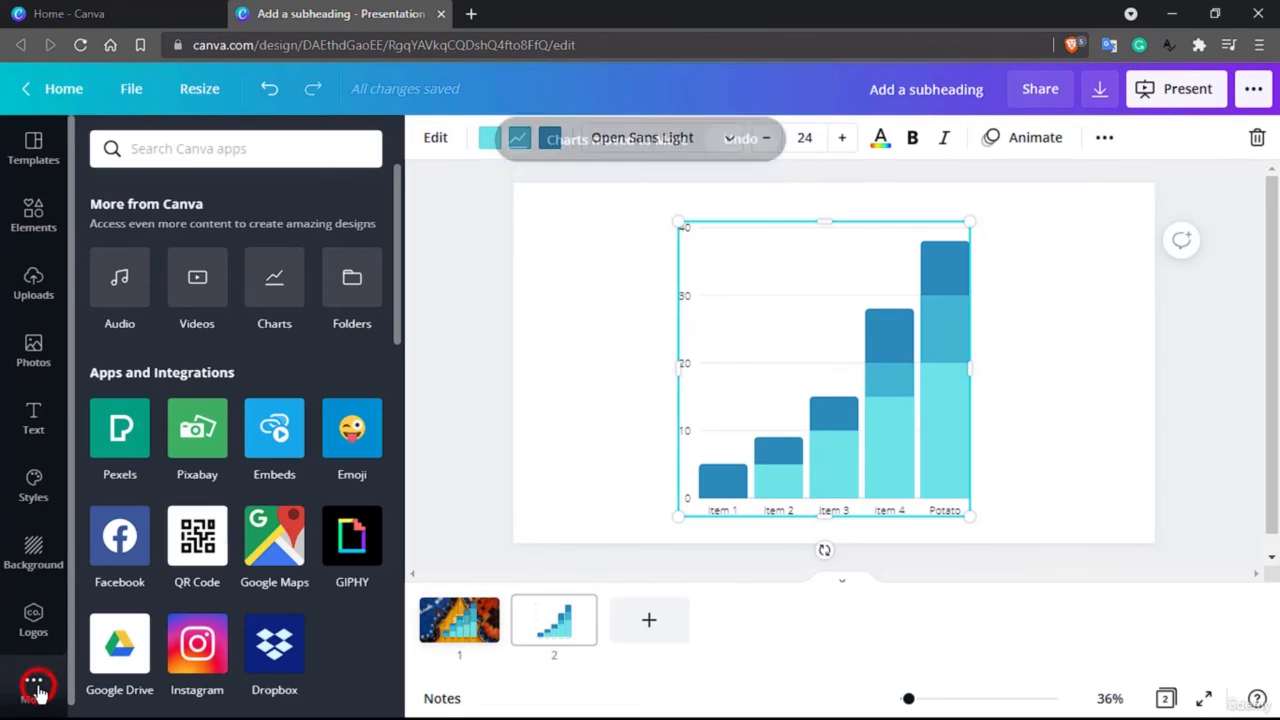
left_click(369, 294)
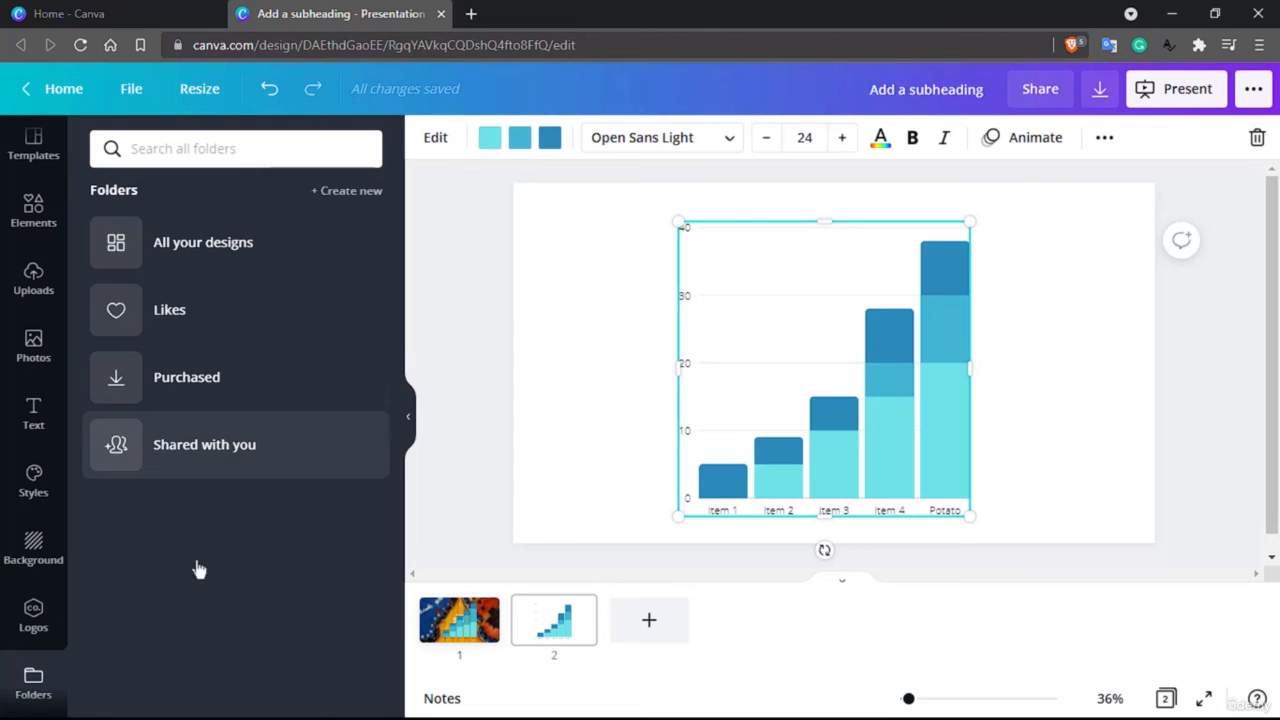
Remove Folders from the sidebar shortcuts and collapse the apps library to widen the canvas
scroll(42, 688, "down", 1)
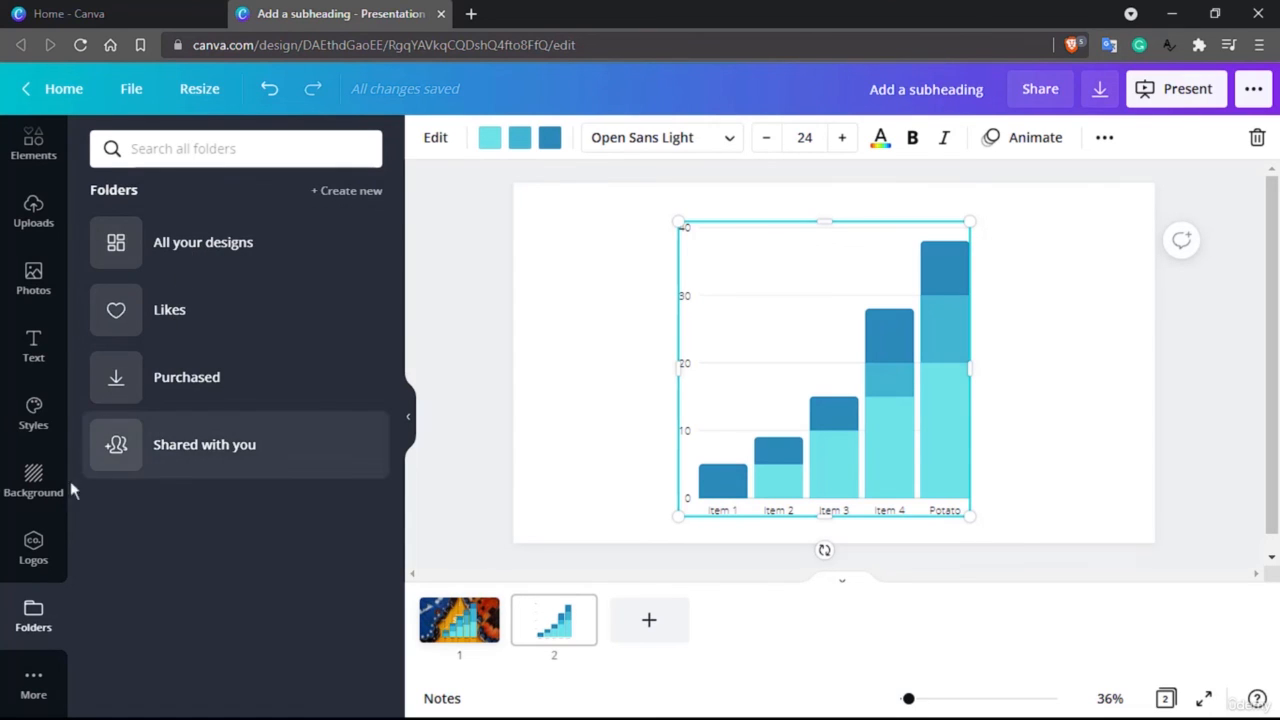
left_click(12, 597)
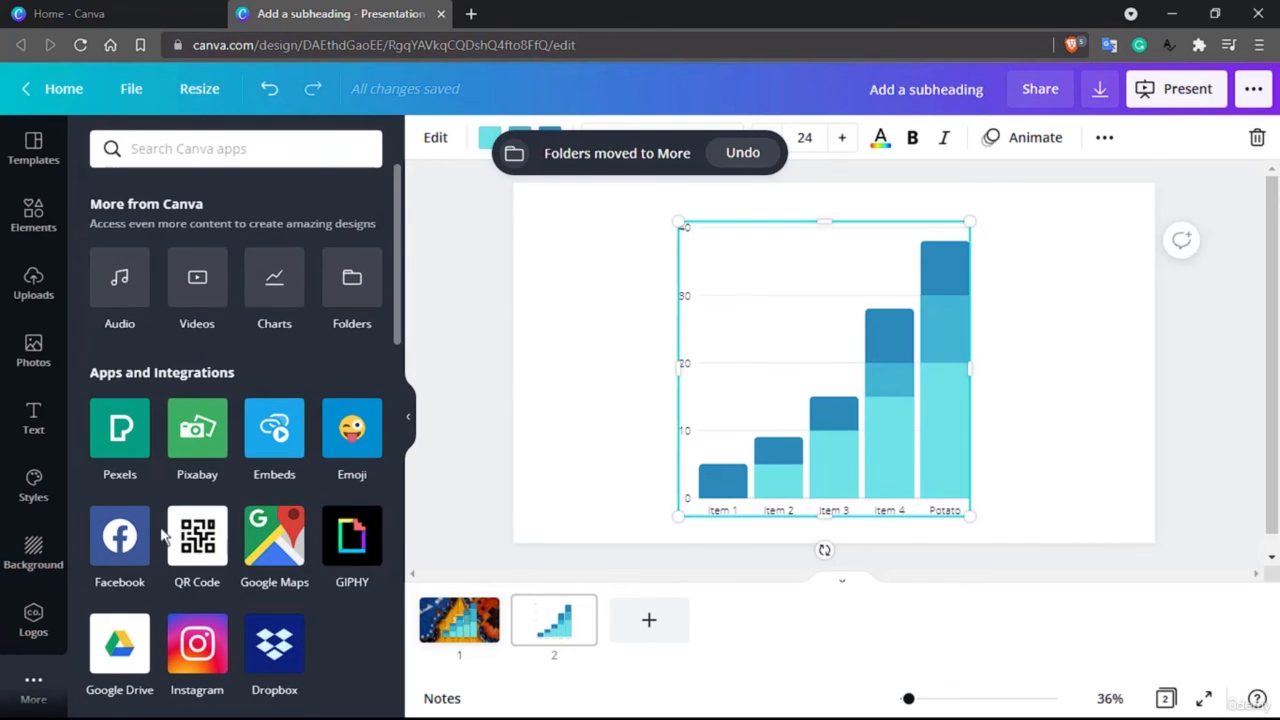
left_click(408, 420)
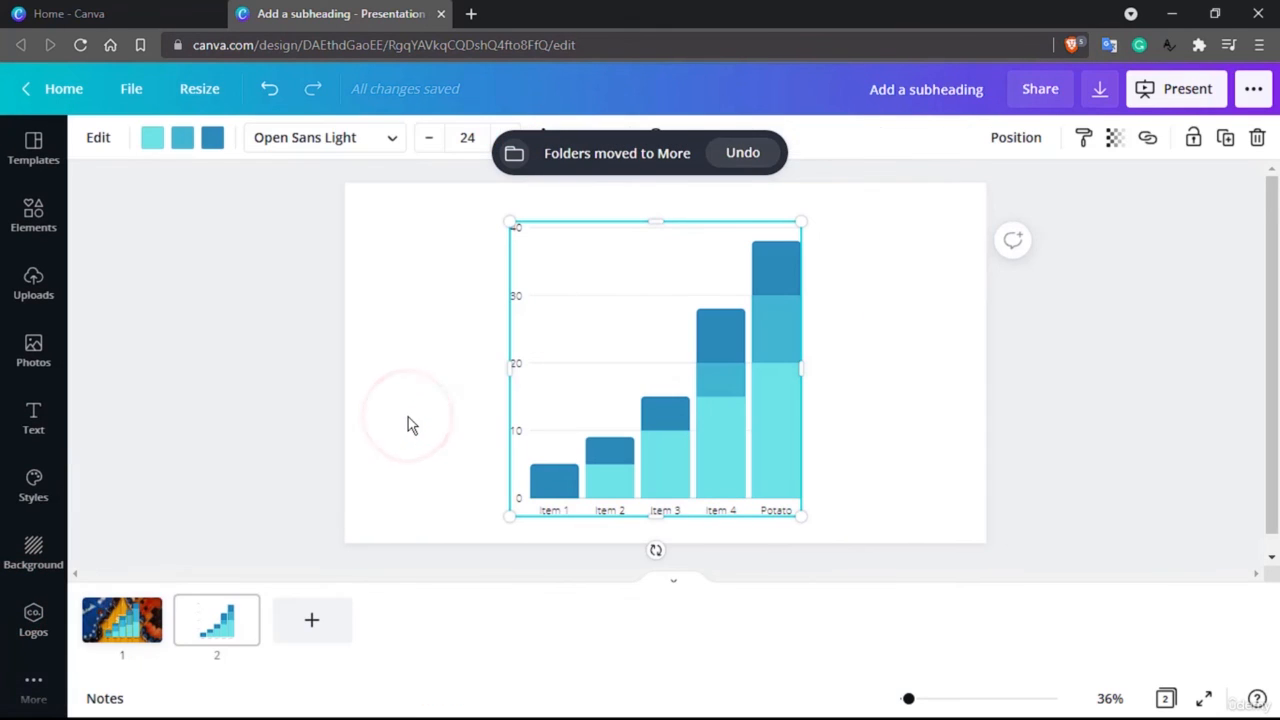